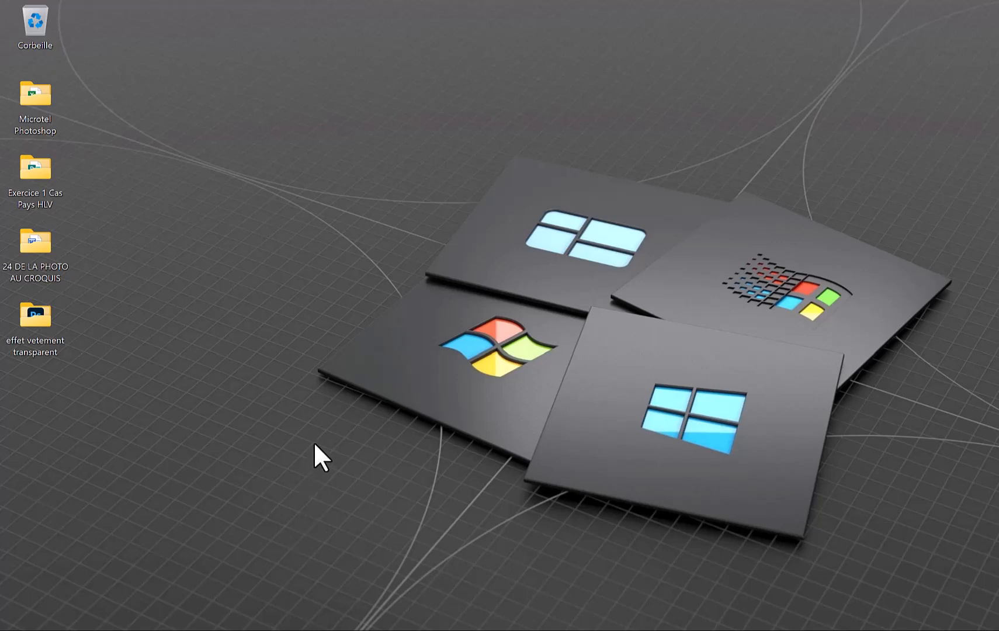
# Open the Polices folder inside Exercice 1 Cas Pays HLV and install the helvetica font file
pyautogui.doubleClick(61, 175)
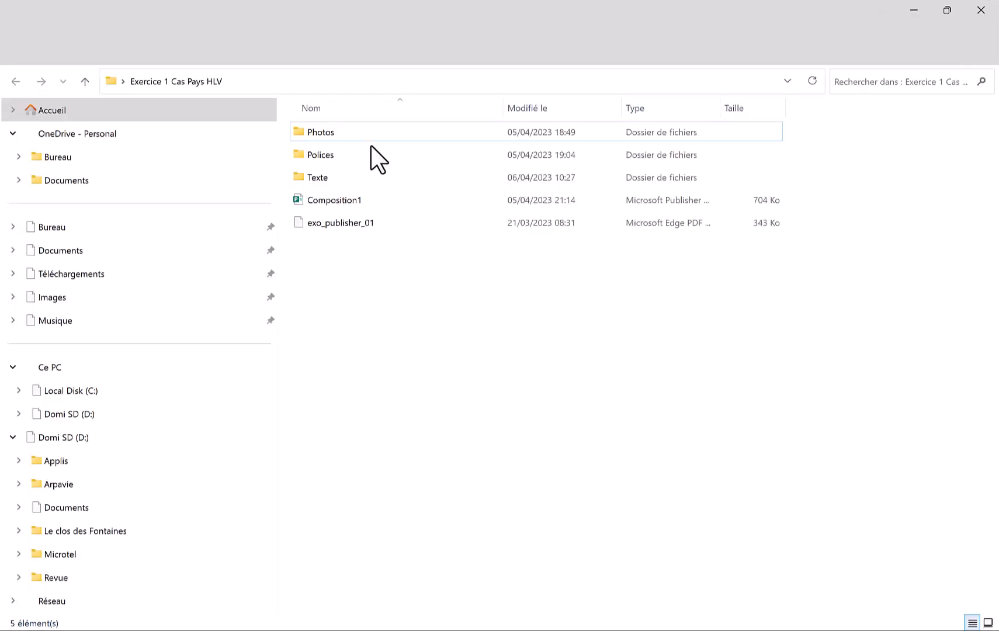
pyautogui.click(325, 153)
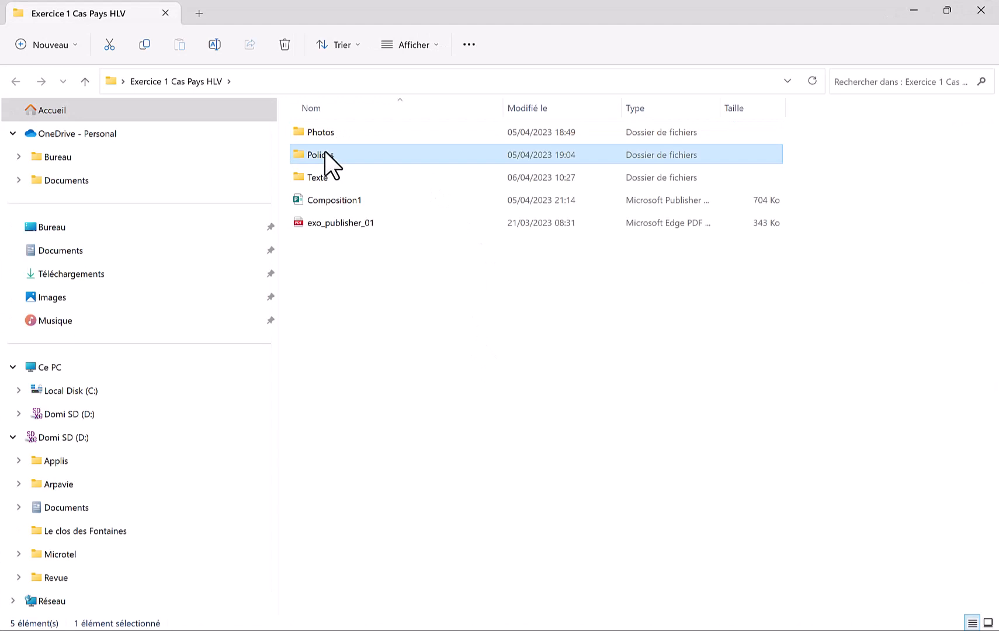
pyautogui.doubleClick(325, 154)
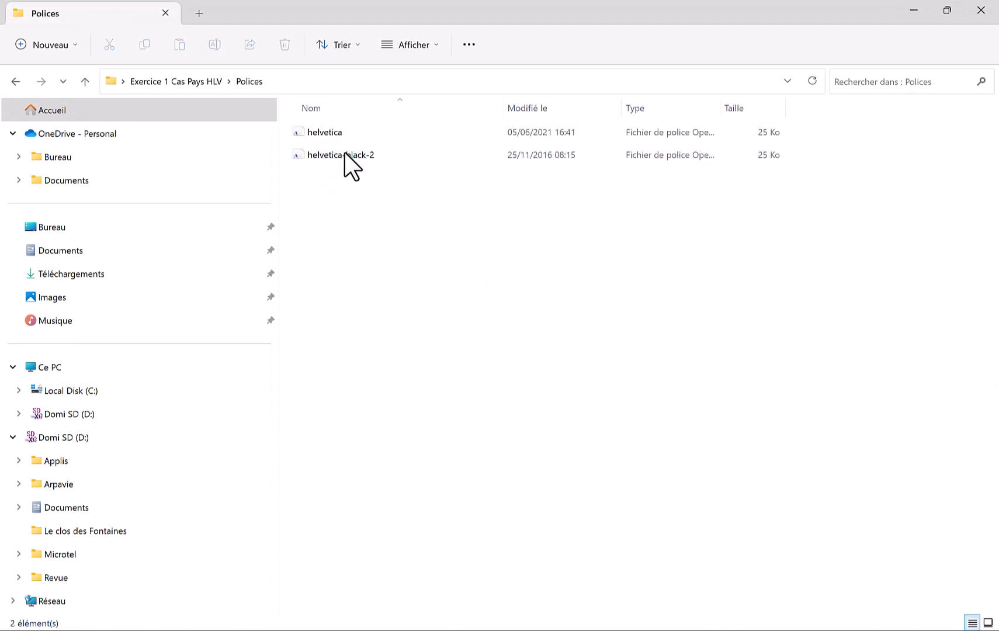
pyautogui.doubleClick(331, 134)
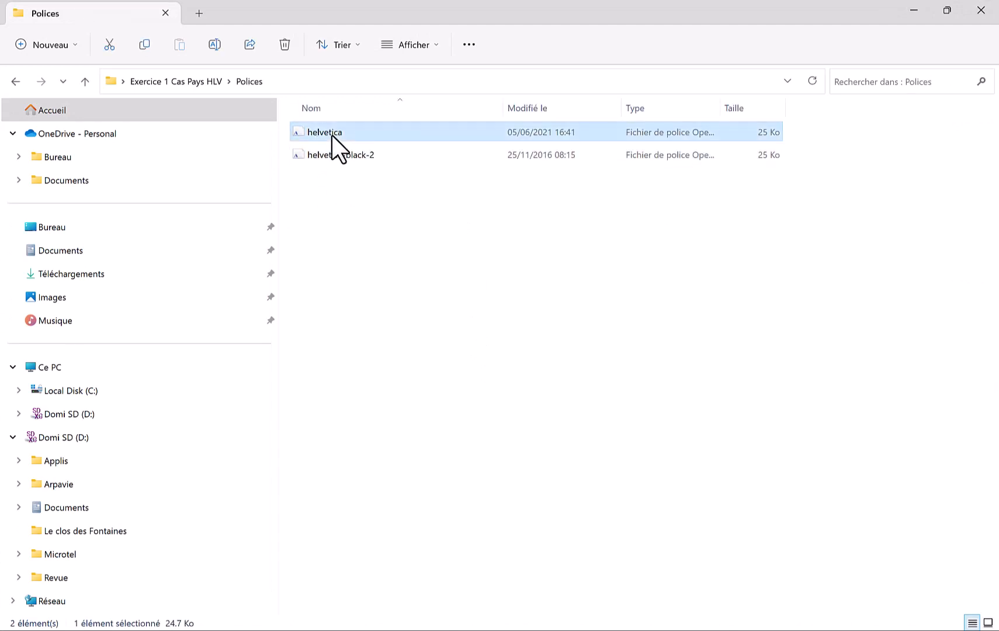
pyautogui.click(202, 132)
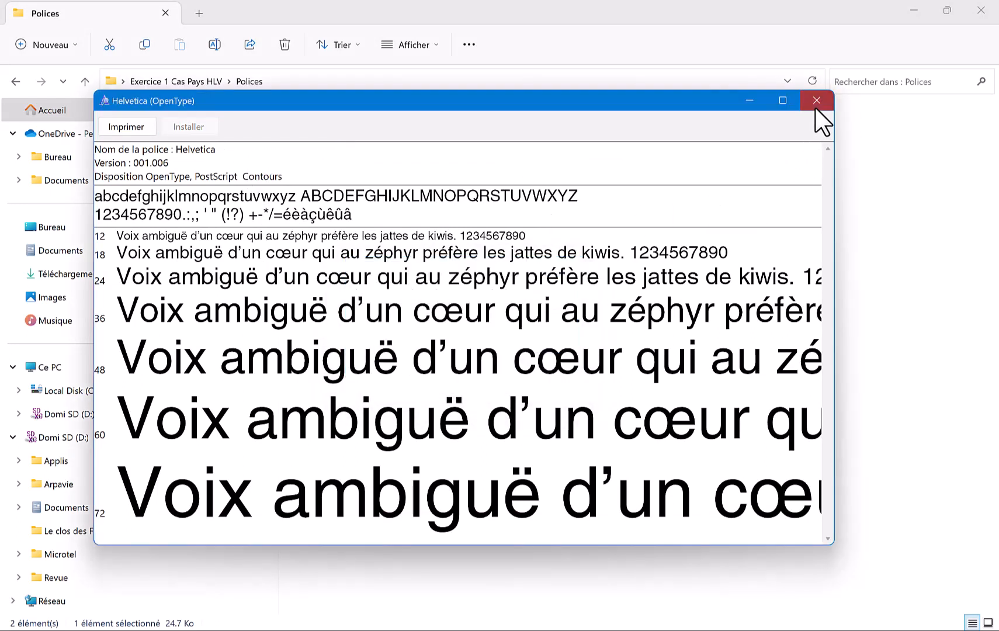
pyautogui.click(816, 100)
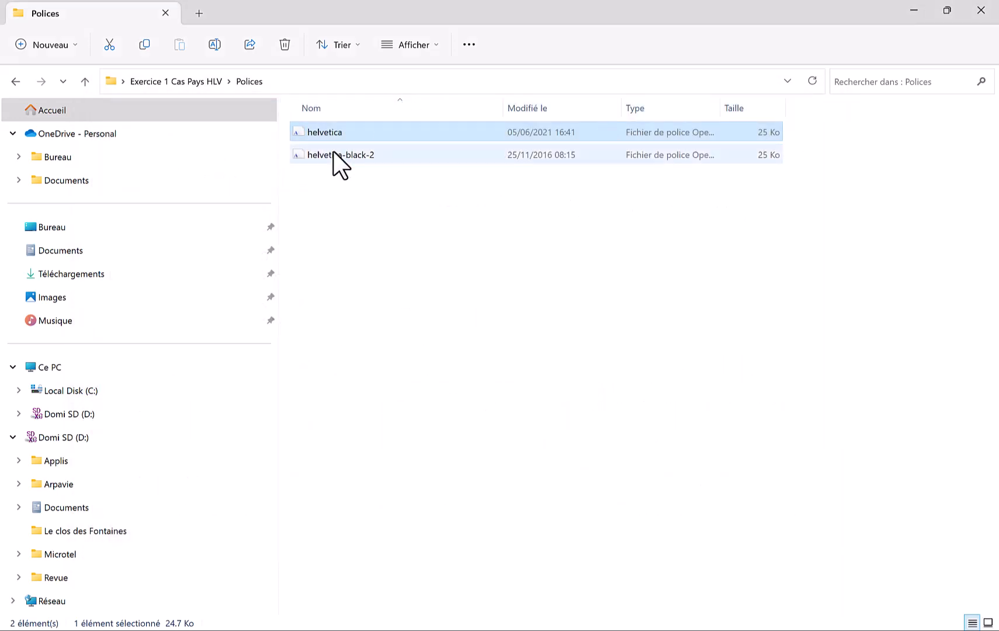
# Install the helvetica-black-2 font from the Polices folder and minimize the folder window
pyautogui.doubleClick(334, 152)
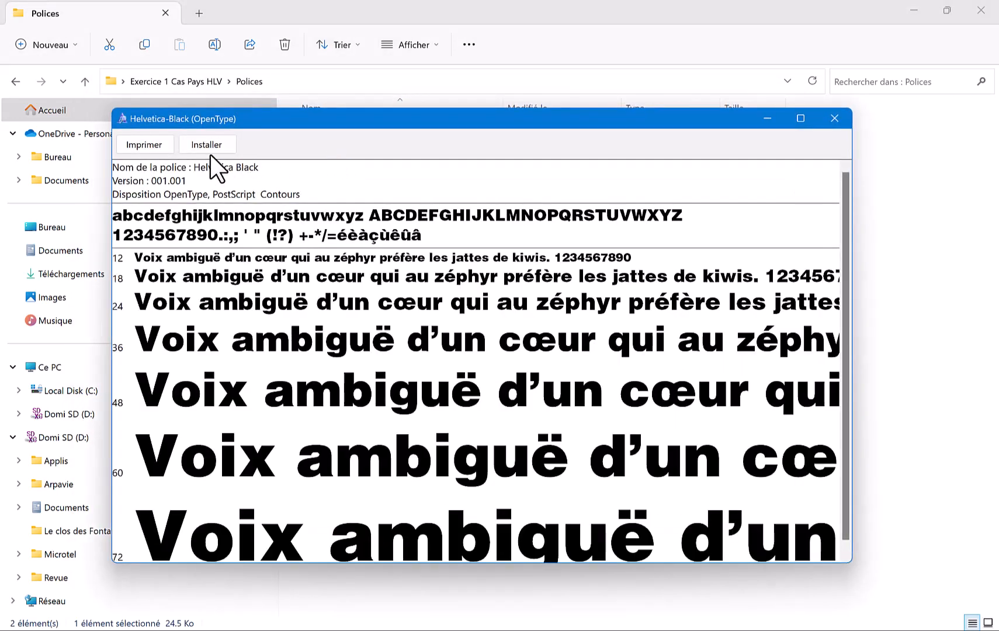
pyautogui.click(208, 147)
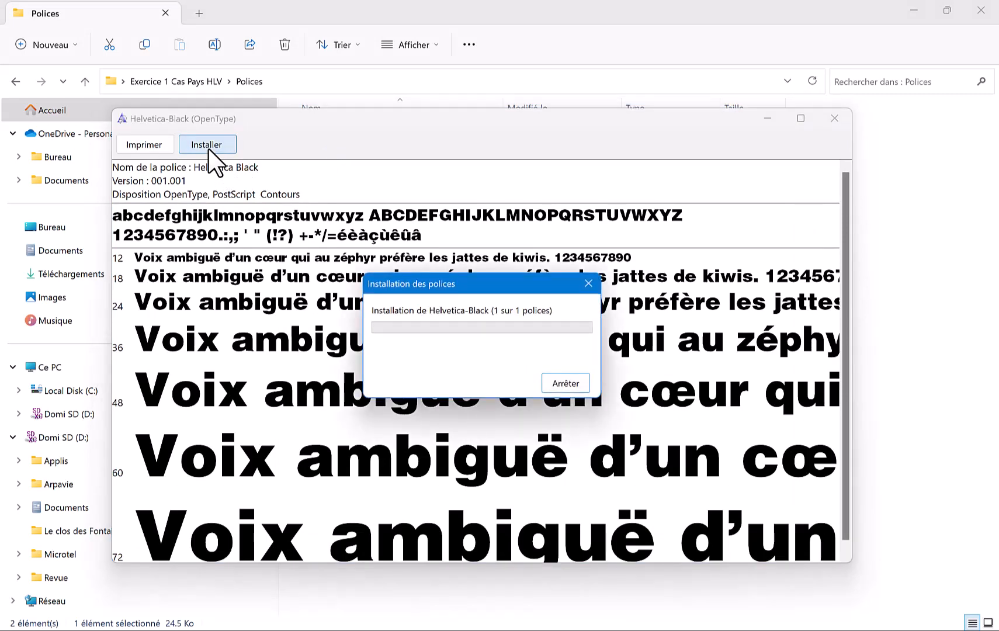
pyautogui.click(837, 121)
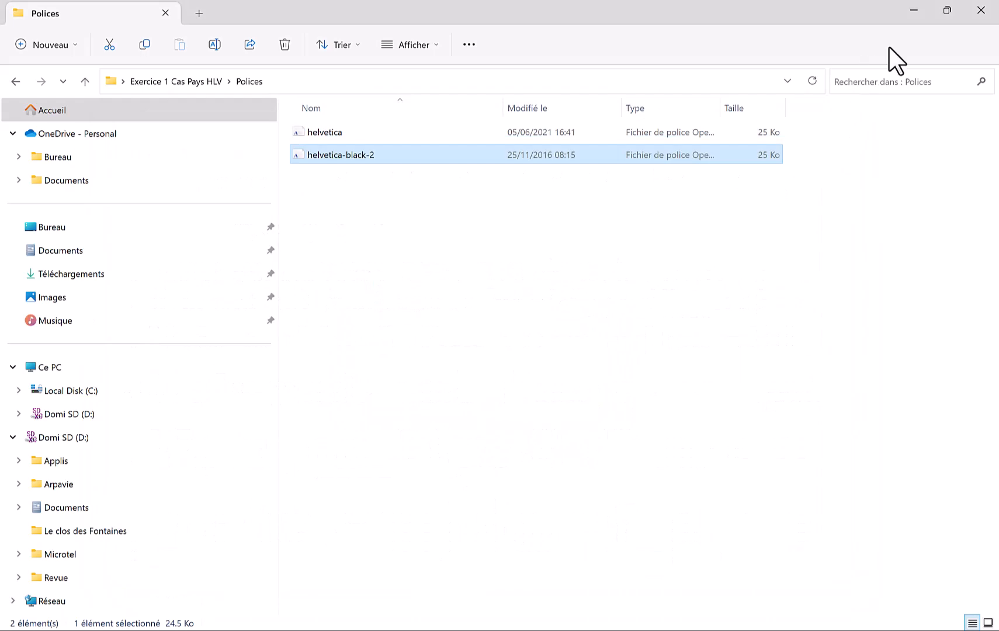
pyautogui.click(914, 10)
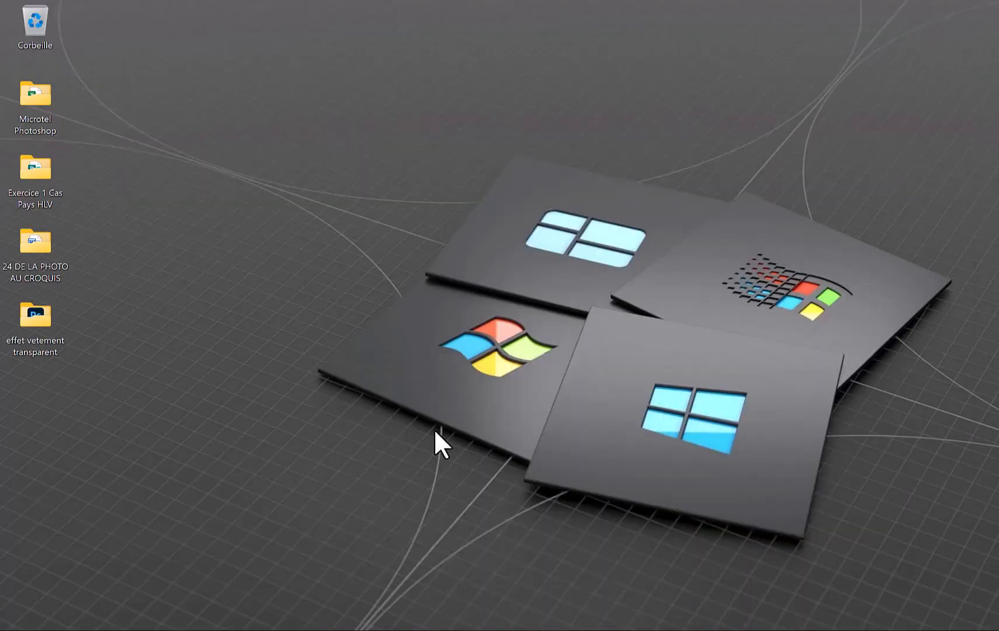
# Launch Publisher and create a blank A4 portrait publication
pyautogui.press('super')
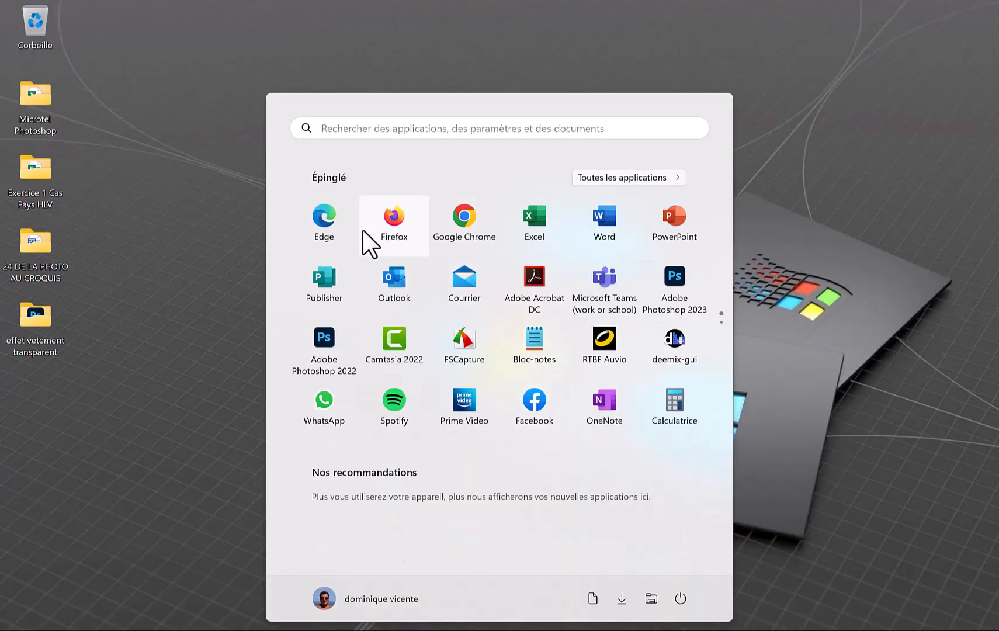
pyautogui.click(330, 286)
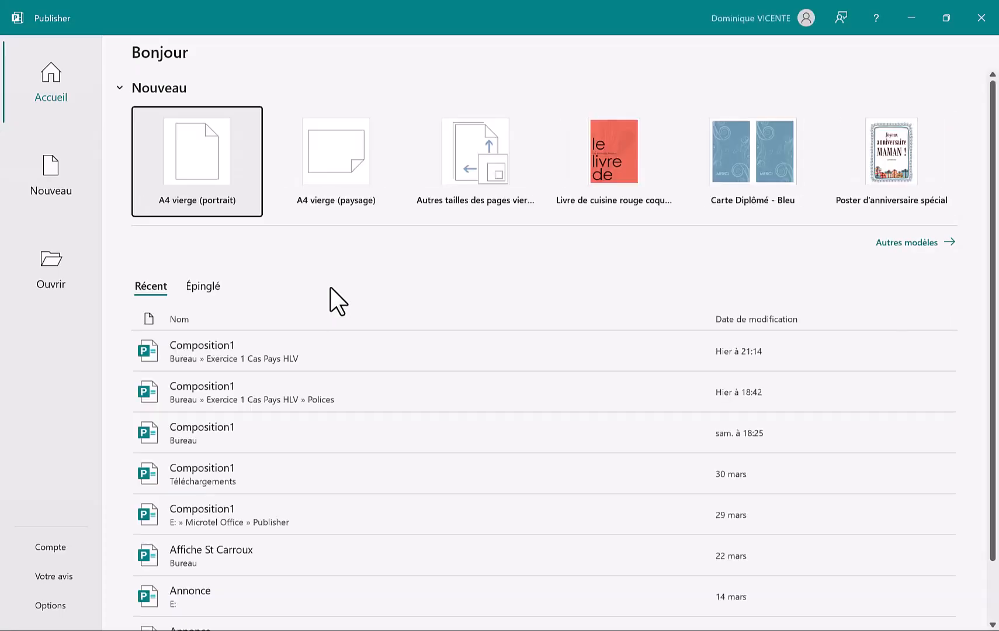
pyautogui.click(203, 159)
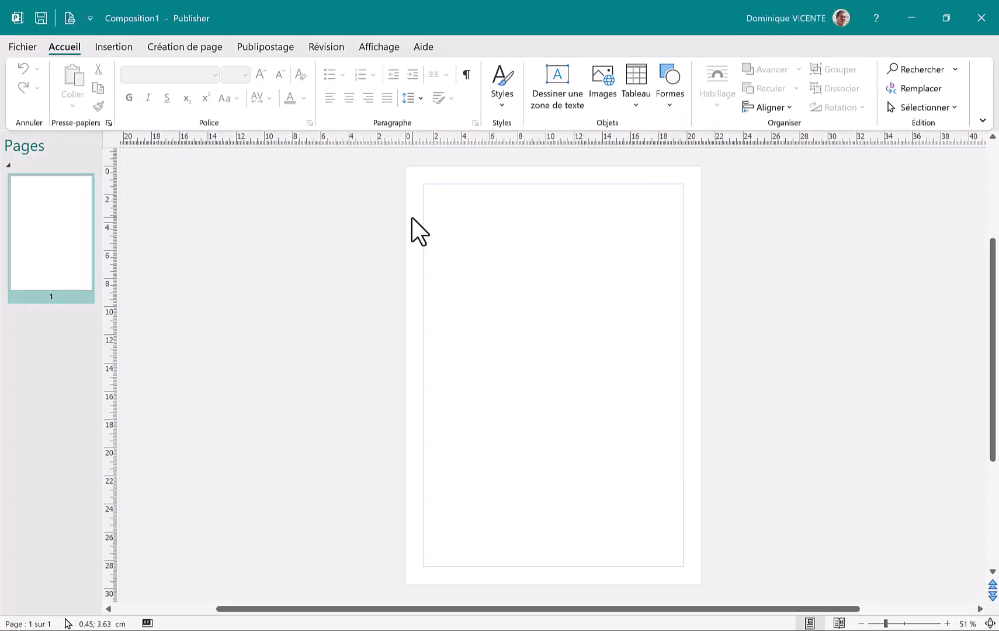
# Draw a text box about 11 cm wide and 4 cm high near the top of the page
pyautogui.click(565, 105)
pyautogui.moveTo(459, 204); pyautogui.dragTo(616, 261)
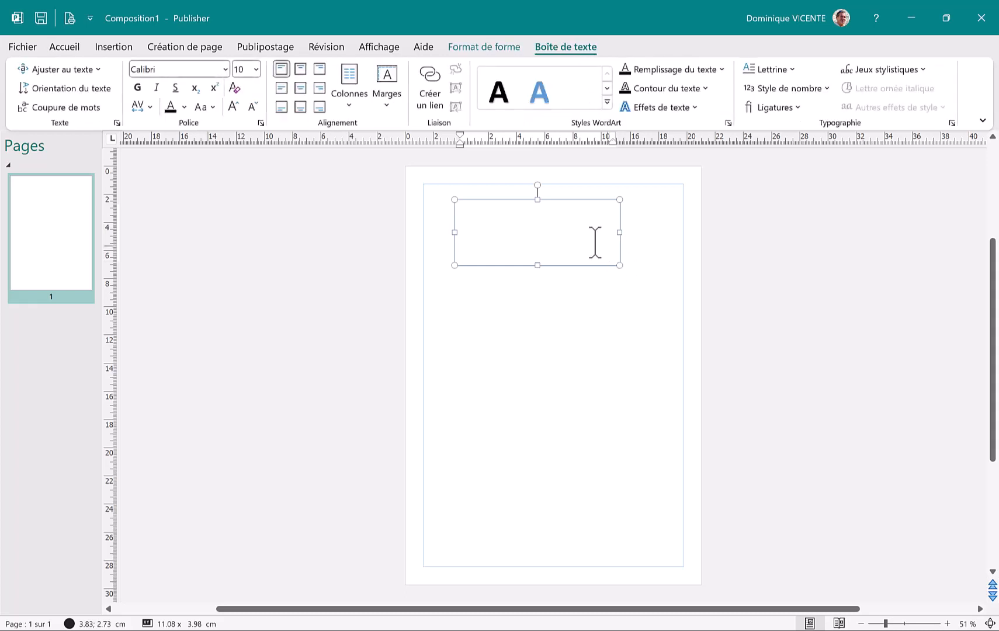
# Modify the Normal text style so that its font is Helvetica
pyautogui.click(70, 47)
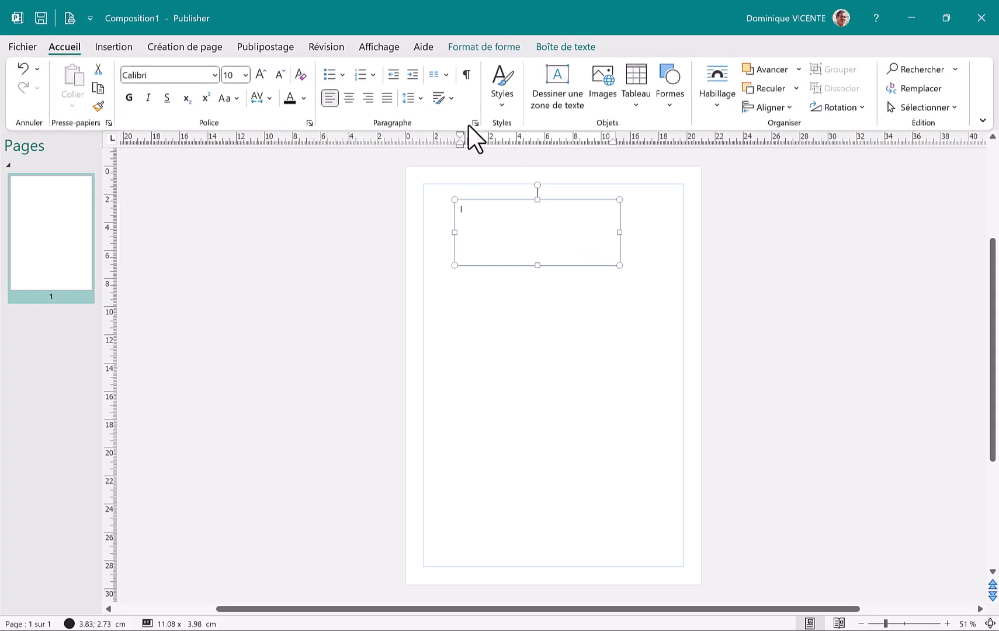
pyautogui.click(506, 101)
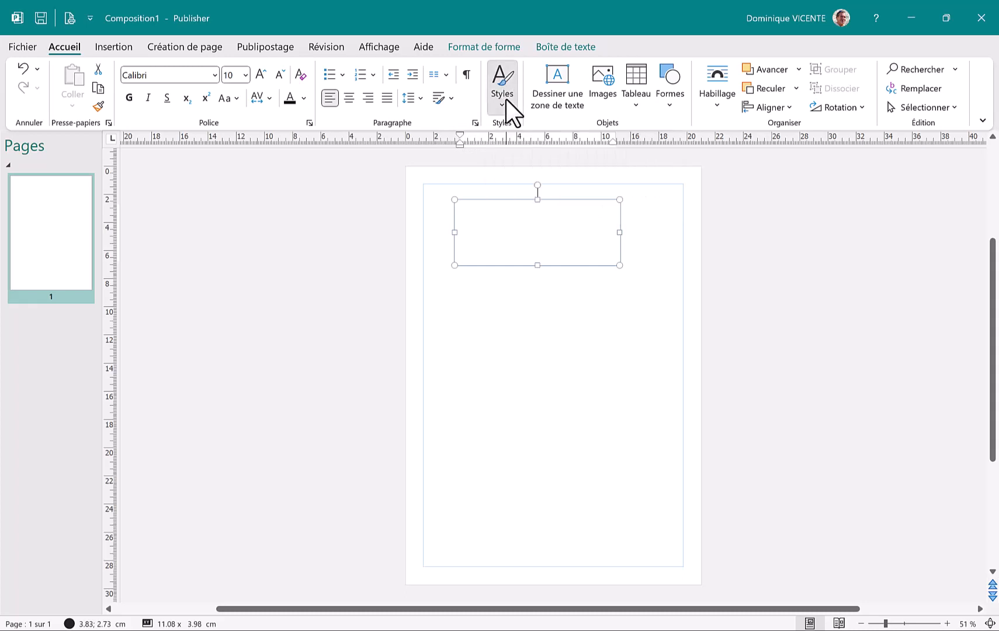
pyautogui.click(505, 100)
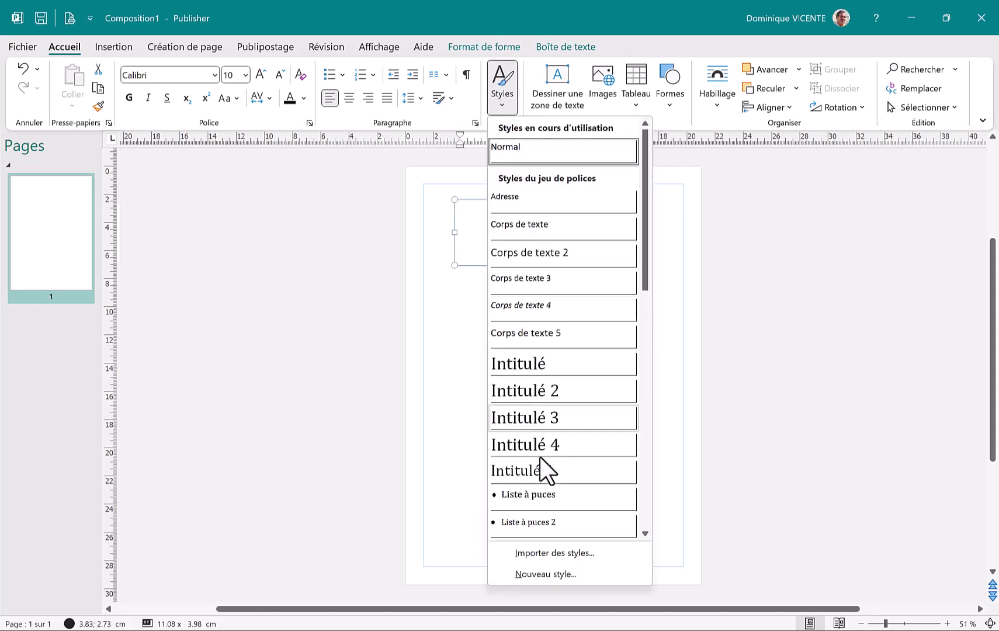
pyautogui.rightClick(518, 151)
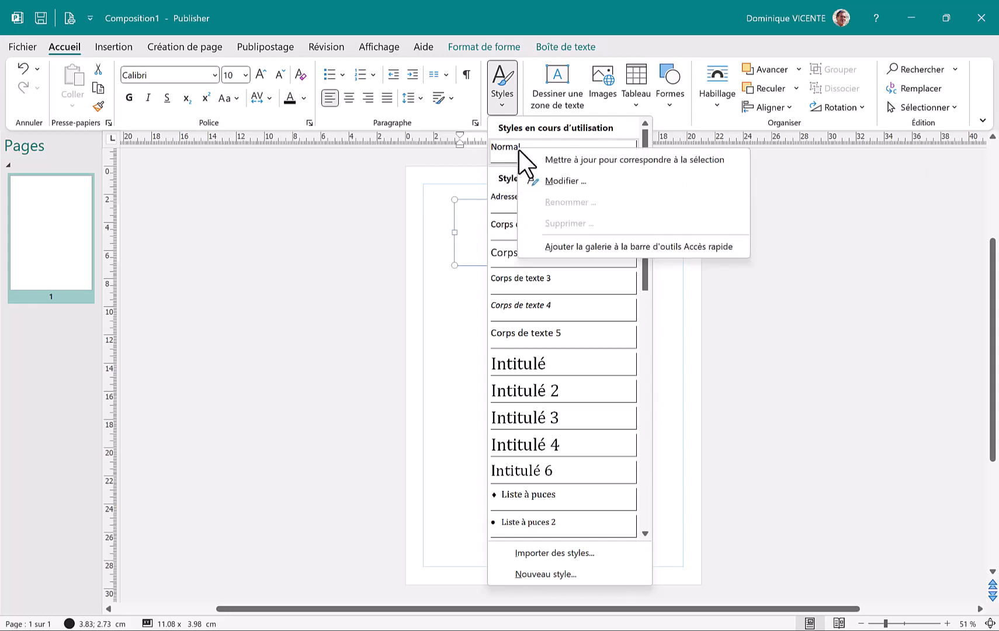
pyautogui.click(565, 181)
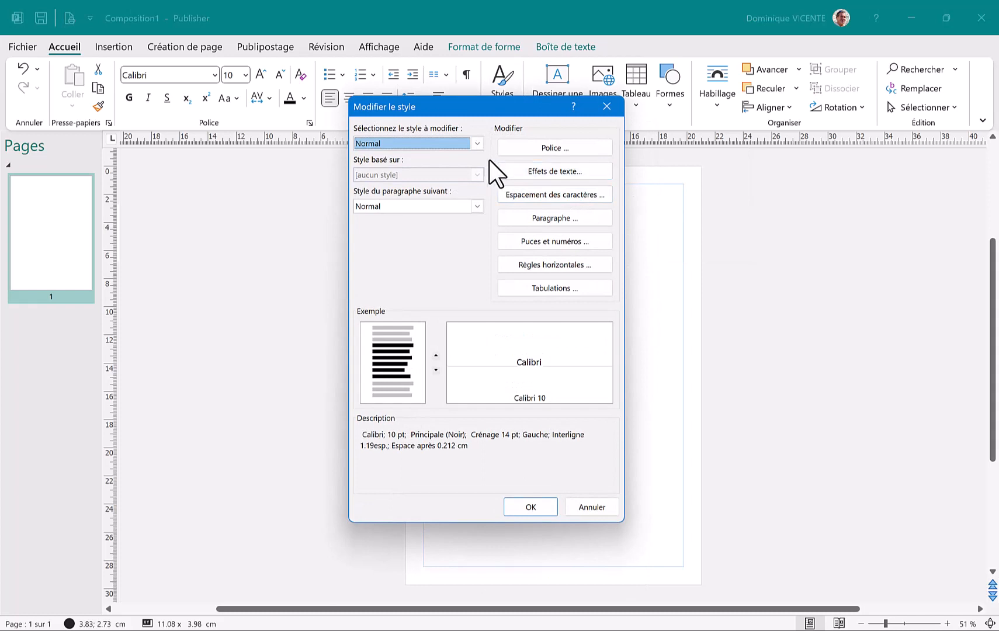
pyautogui.click(556, 148)
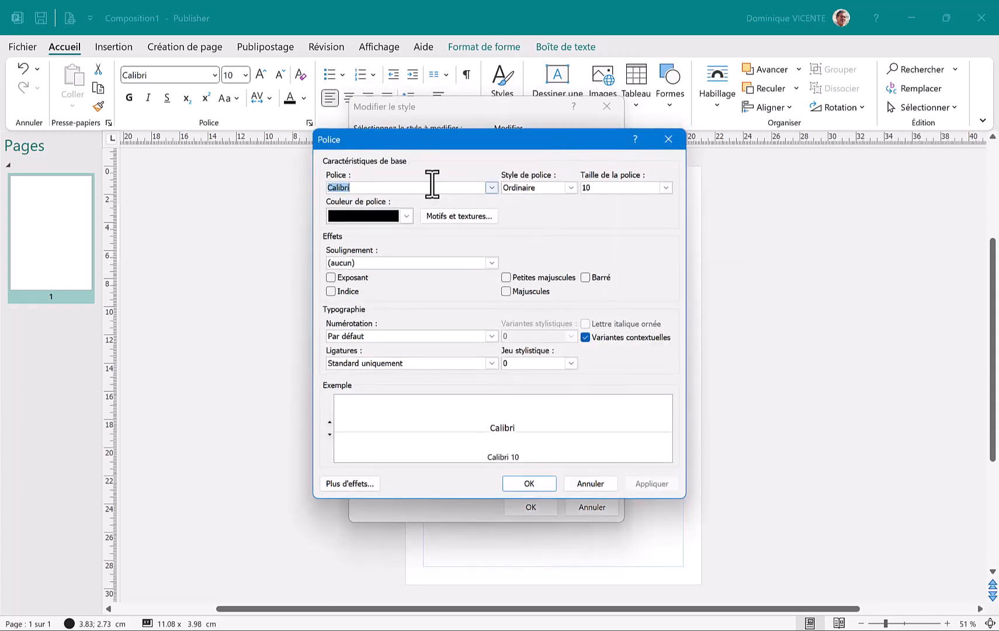
pyautogui.click(424, 185)
pyautogui.moveTo(365, 186); pyautogui.dragTo(303, 186)
pyautogui.write('hel')
pyautogui.click(492, 188)
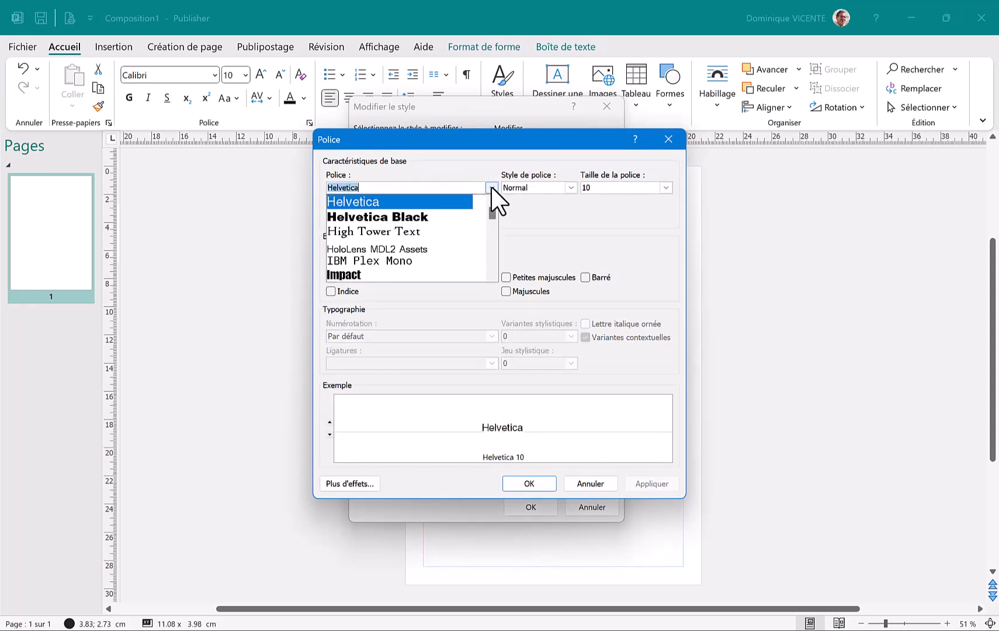
pyautogui.click(364, 201)
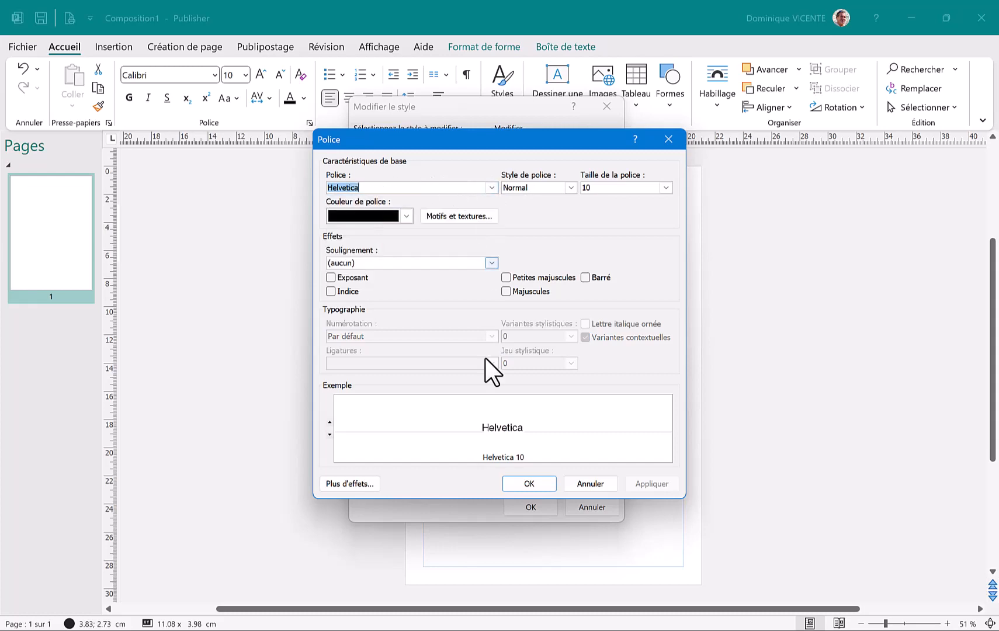
pyautogui.click(528, 484)
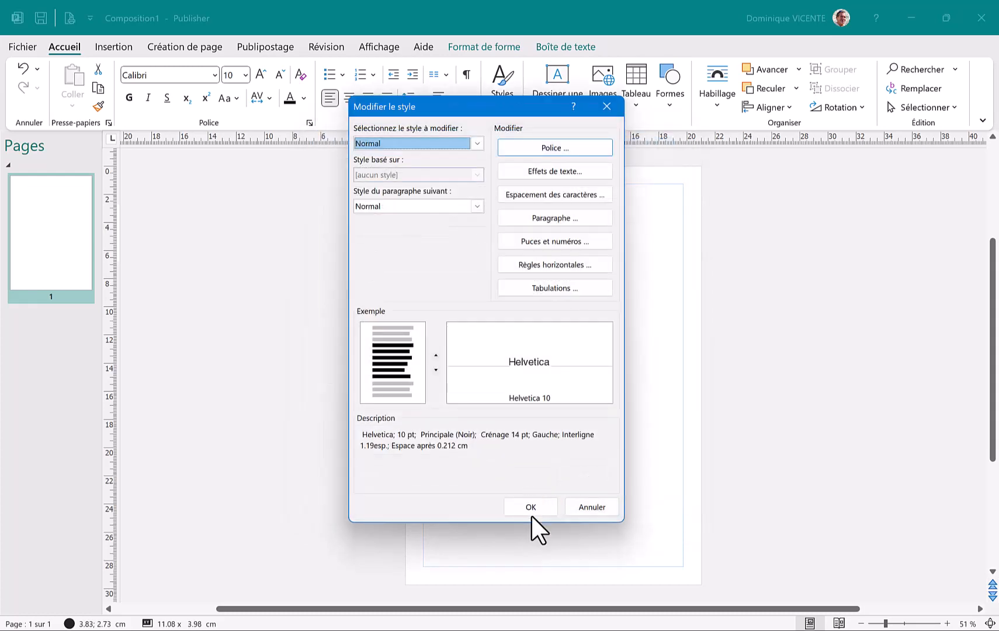
pyautogui.click(530, 514)
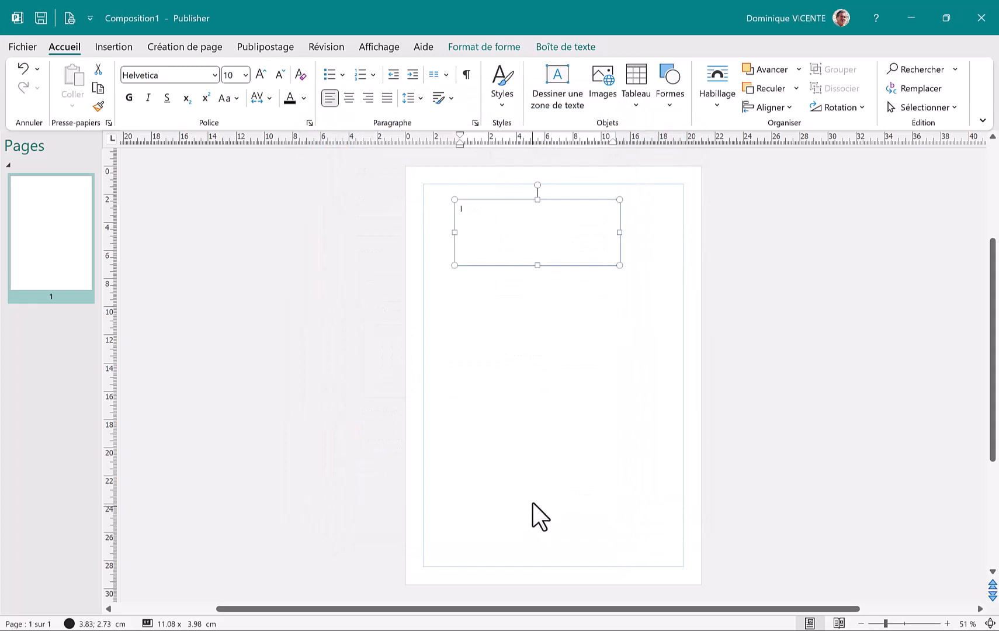
# Create a new text style named HELVETICA BLACK, based on Normal, with the Helvetica Black font
pyautogui.click(503, 101)
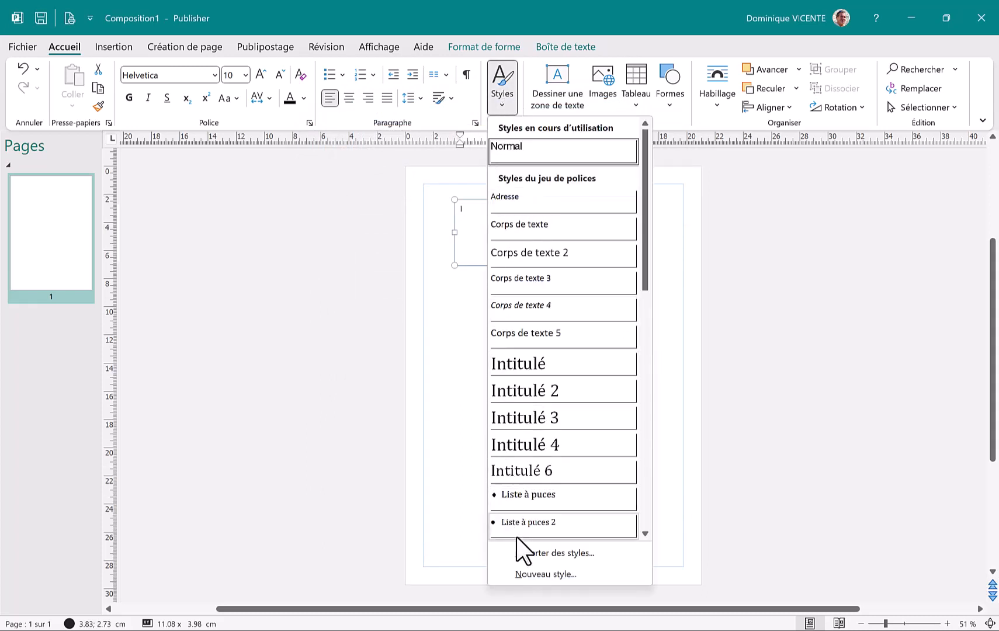
pyautogui.click(535, 572)
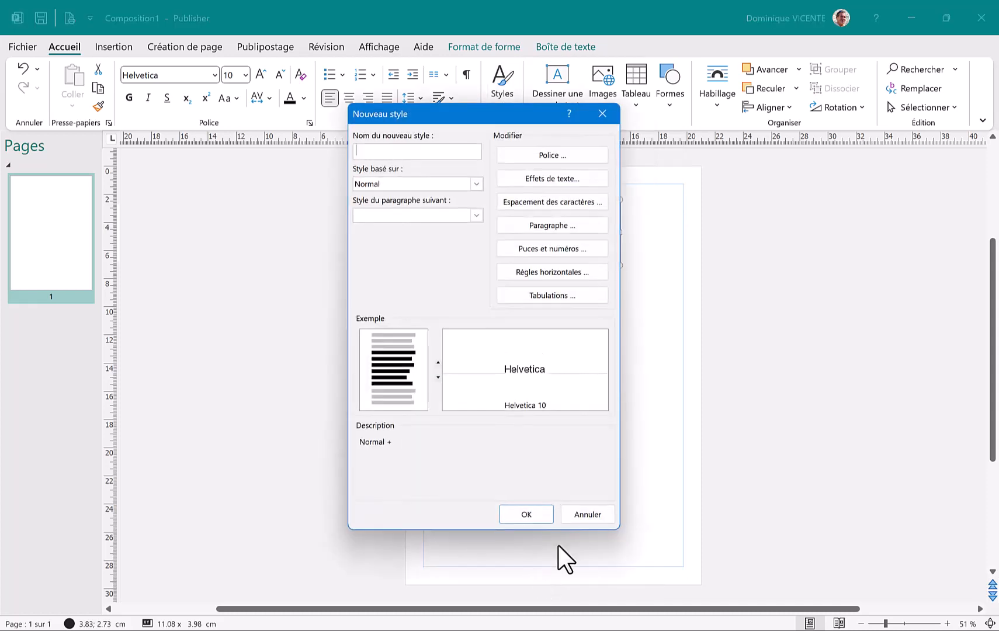
pyautogui.press('capslock')
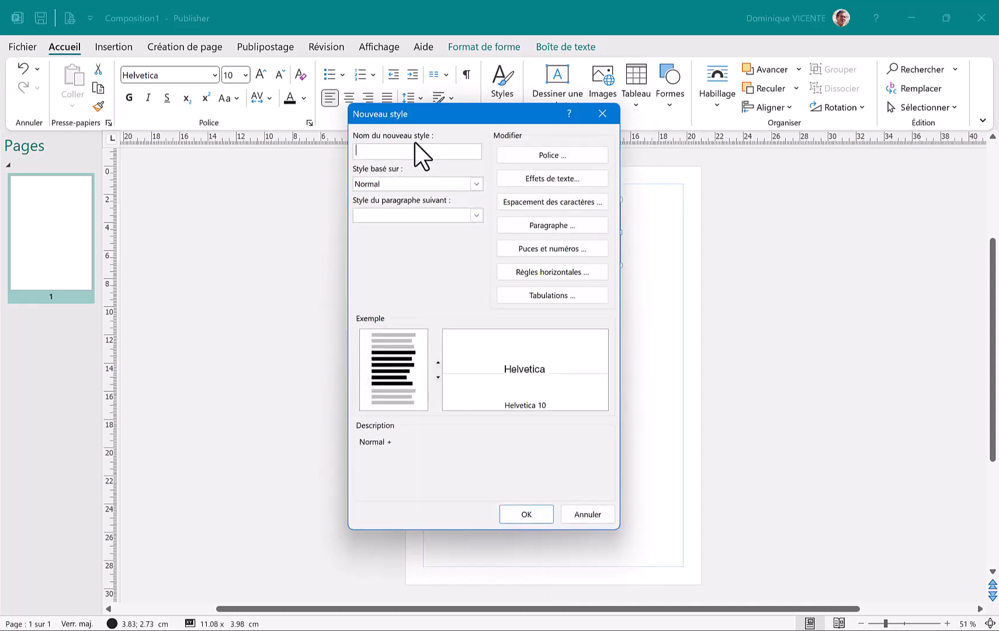
pyautogui.write('HELVETICA BLACK')
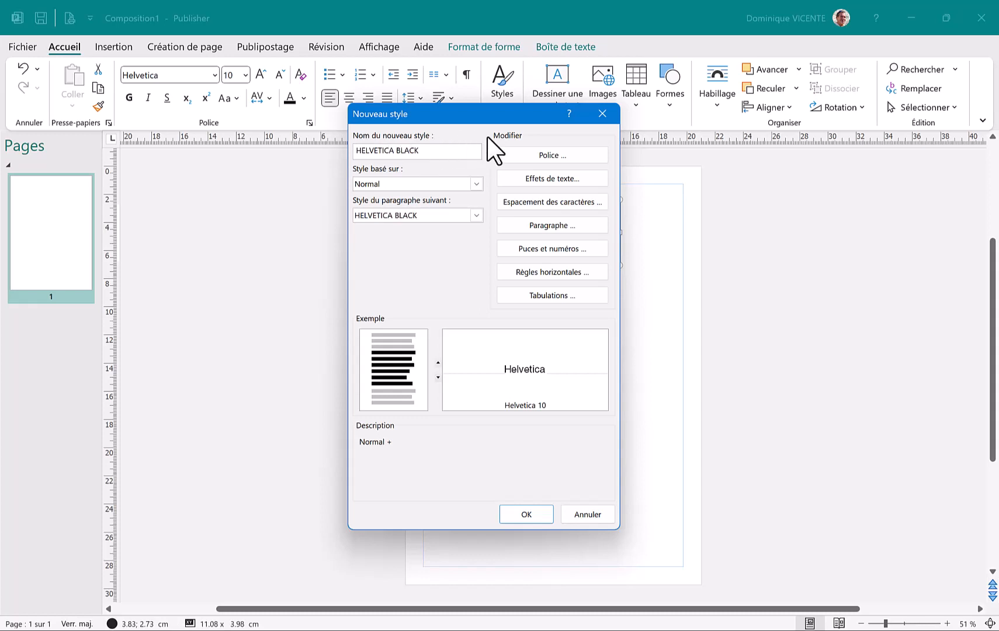
pyautogui.click(548, 155)
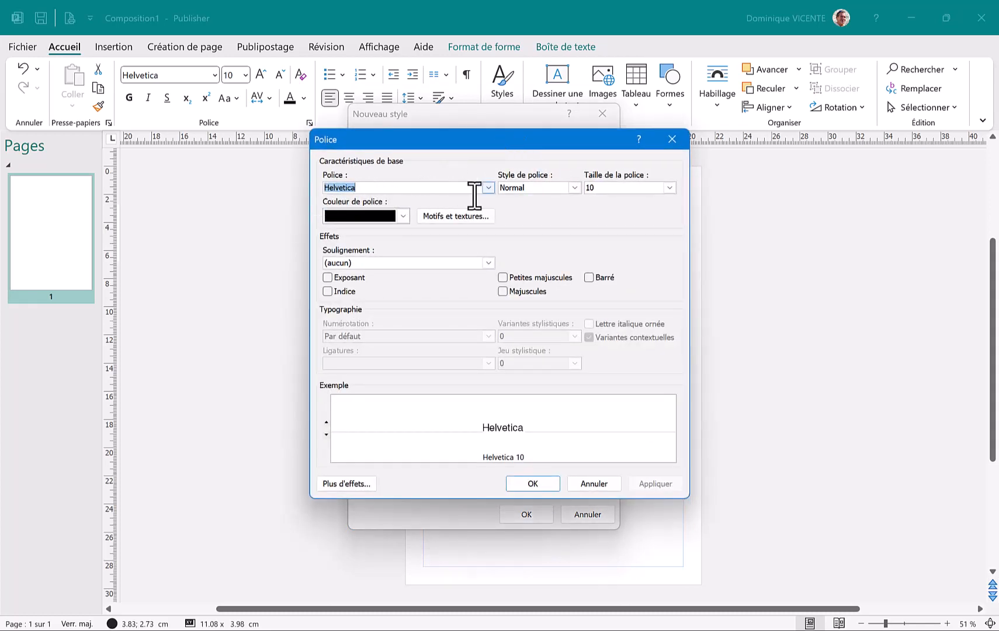
pyautogui.click(488, 189)
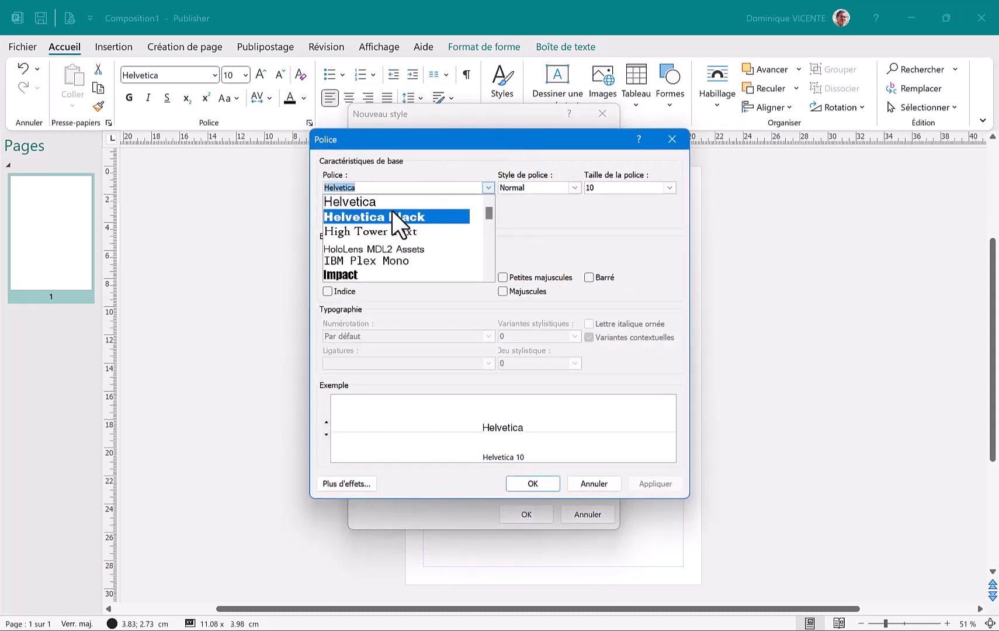
pyautogui.click(364, 215)
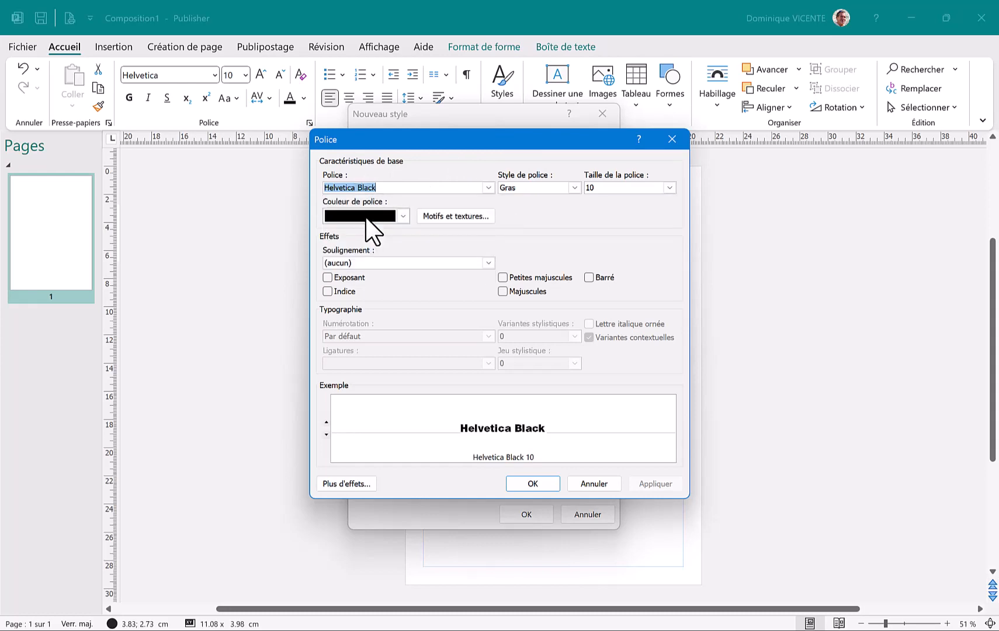
pyautogui.click(521, 484)
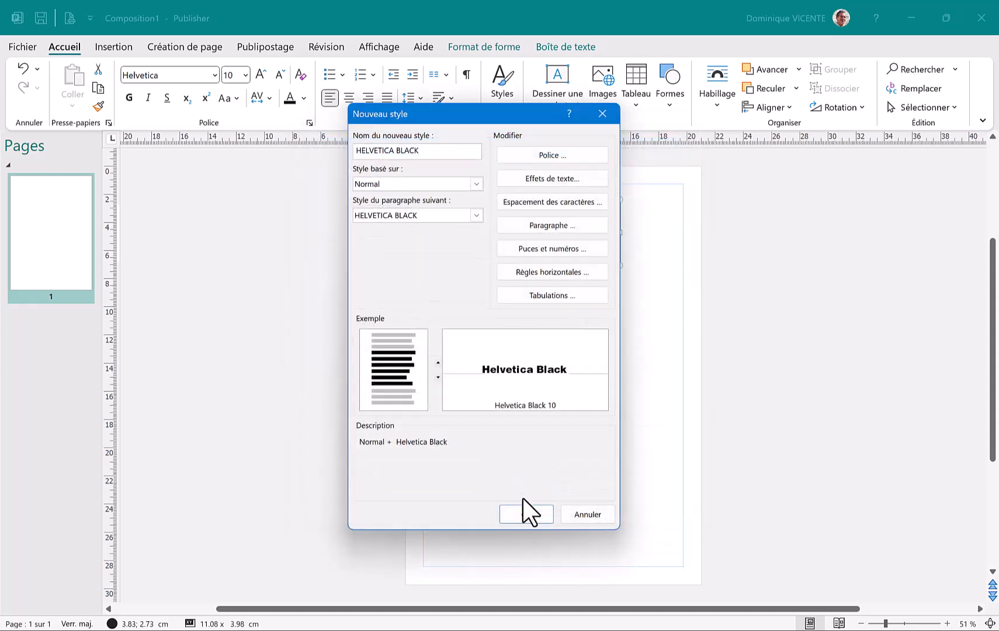
pyautogui.click(516, 514)
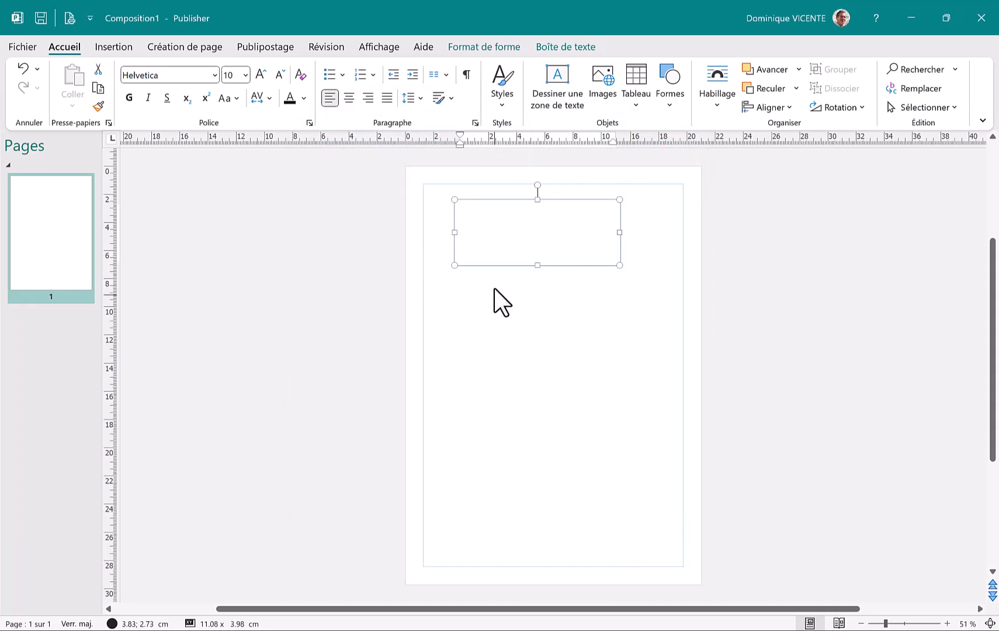
# Delete the empty text box from the page
pyautogui.click(491, 263)
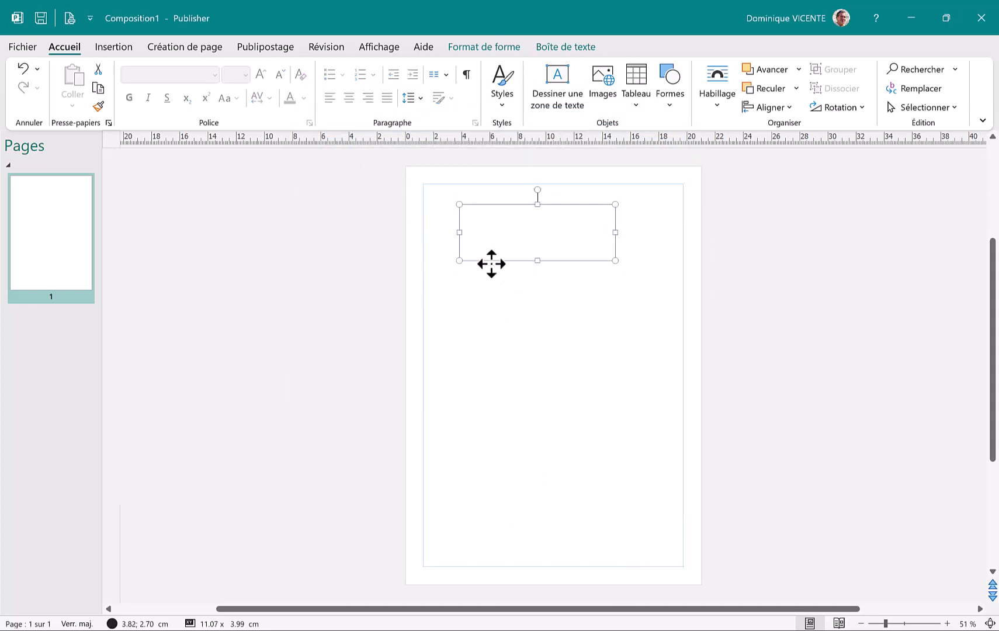
pyautogui.press('Delete')
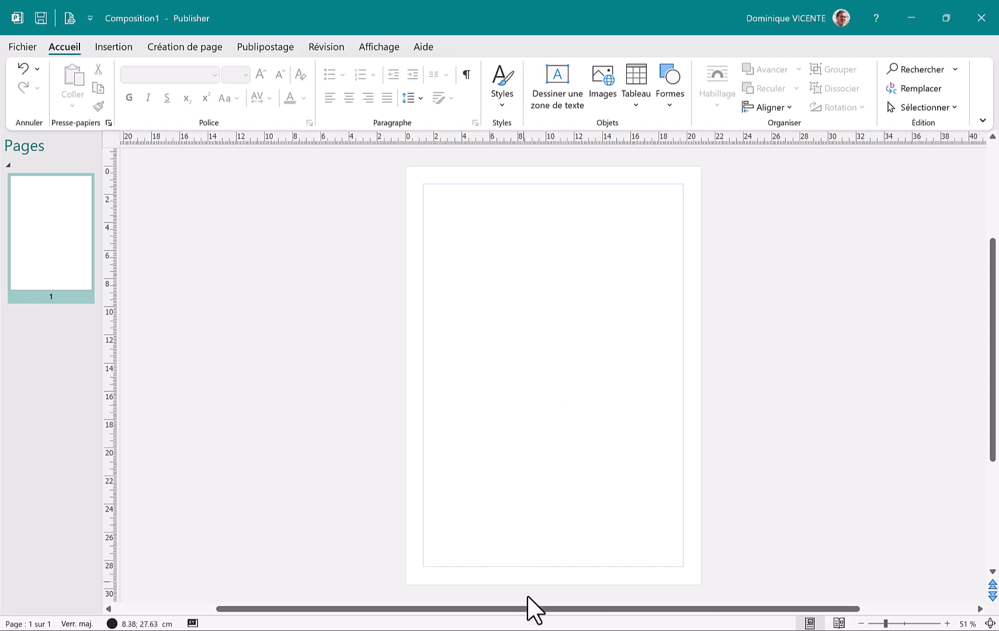
# Insert the logo picture from the Photos folder onto the page and align it with the upper-left corner of the page margins
pyautogui.click(539, 630)
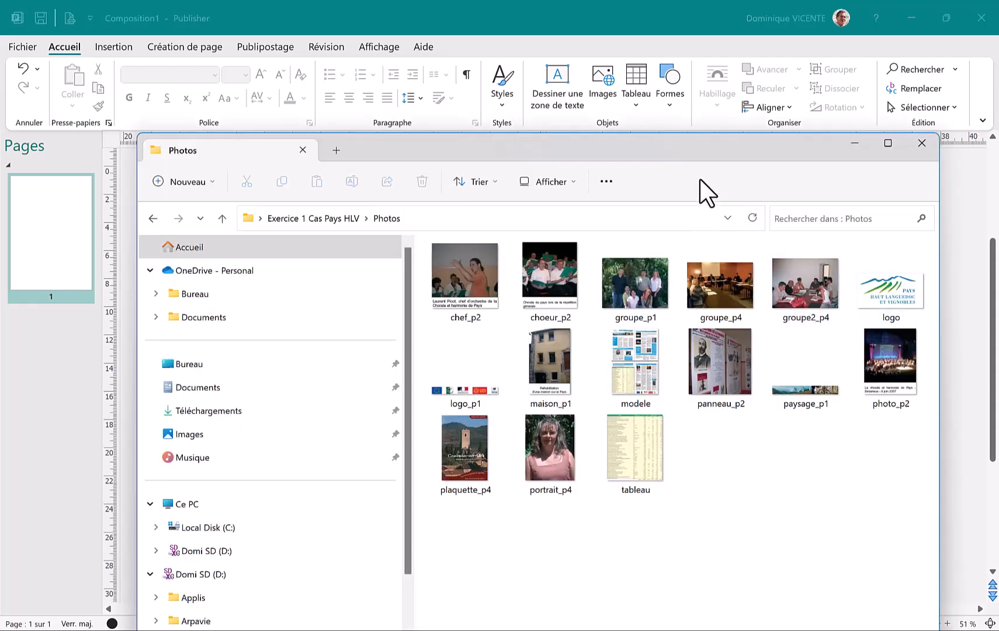
pyautogui.moveTo(689, 163); pyautogui.dragTo(638, 299)
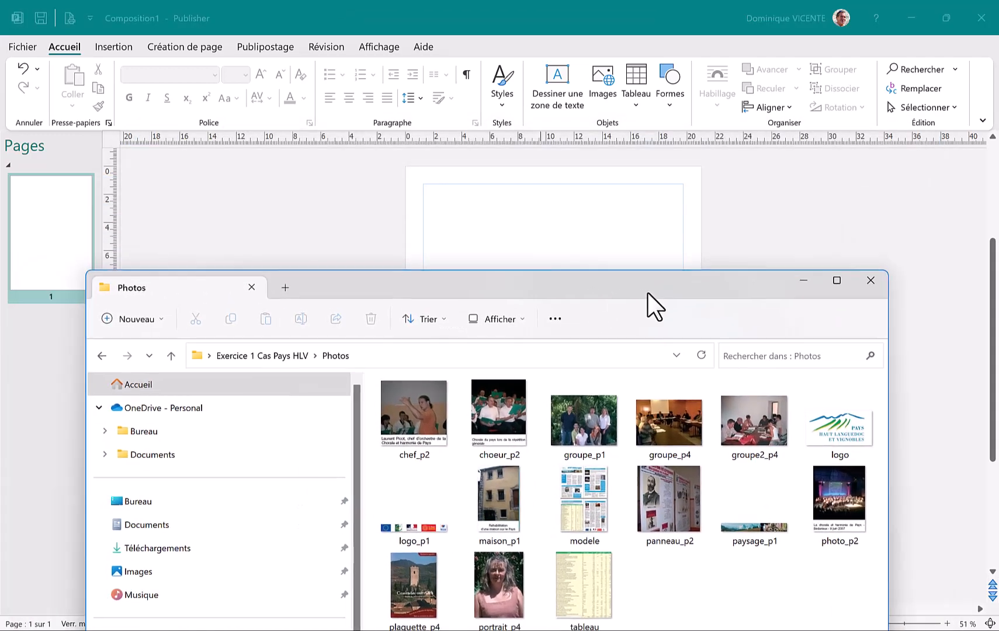
pyautogui.moveTo(860, 432); pyautogui.dragTo(455, 203)
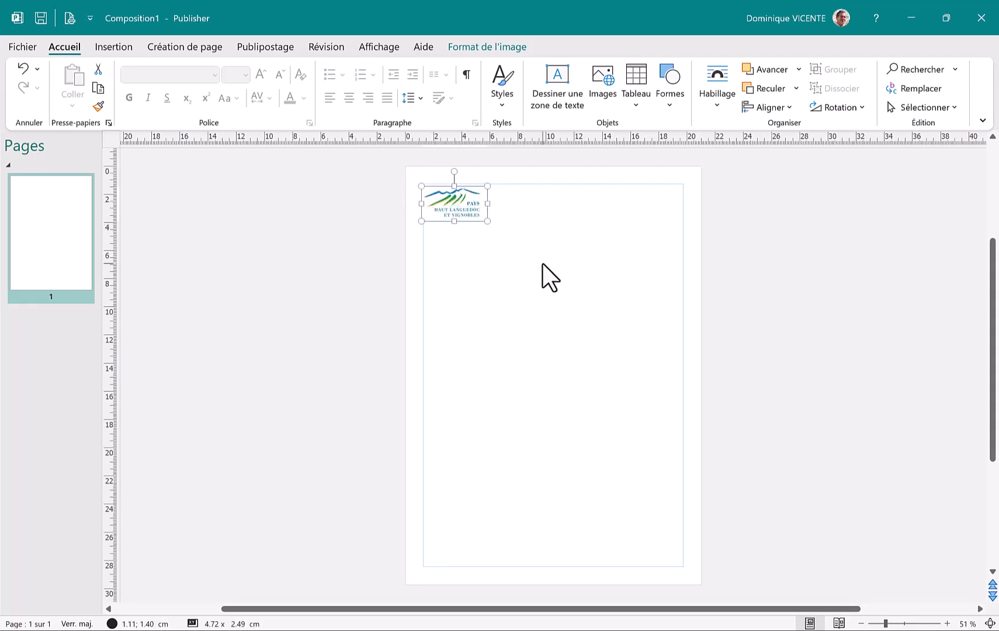
pyautogui.keyDown('ctrl'); pyautogui.scroll(8, 542, 264); pyautogui.keyUp('ctrl')
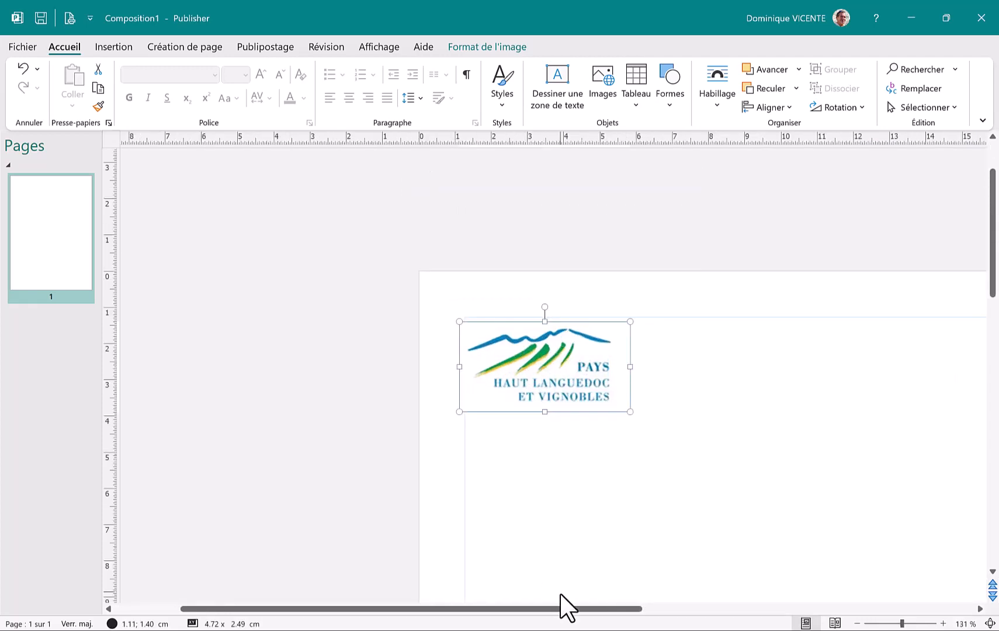
pyautogui.moveTo(562, 608); pyautogui.dragTo(700, 608)
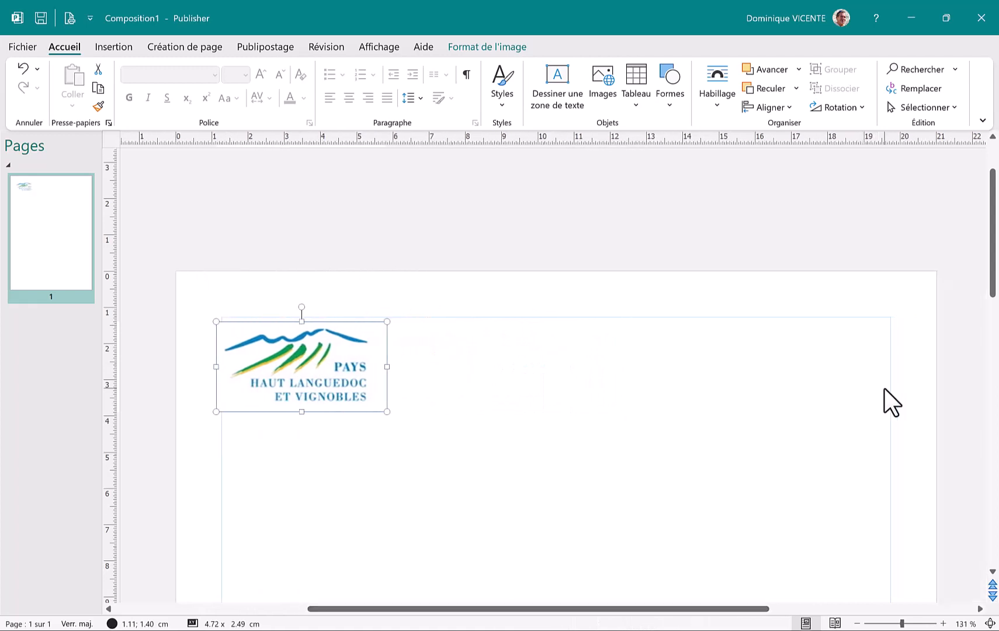
pyautogui.moveTo(992, 295); pyautogui.dragTo(995, 315)
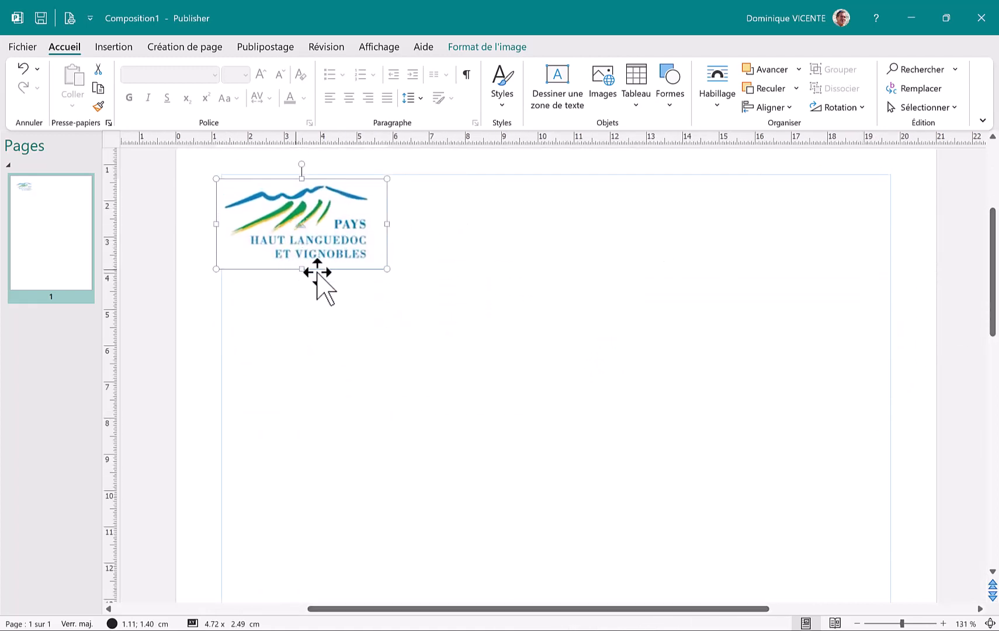
pyautogui.moveTo(341, 270)
pyautogui.mouseDown()
pyautogui.moveTo(363, 255)
pyautogui.moveTo(347, 264)
pyautogui.mouseUp()
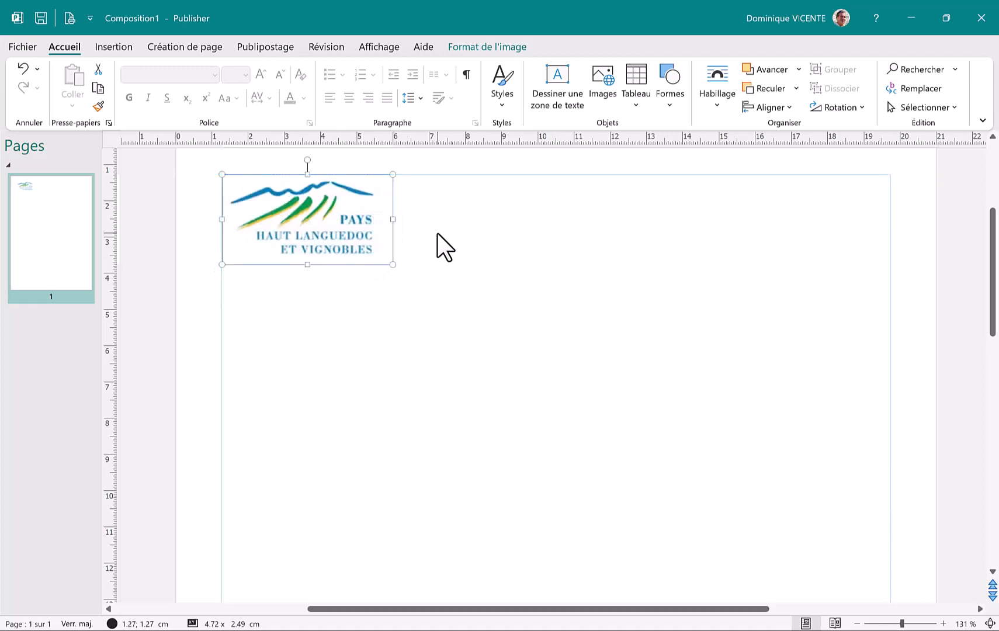
# Set the logo picture's height to 2.5 cm, keeping its proportions
pyautogui.click(470, 48)
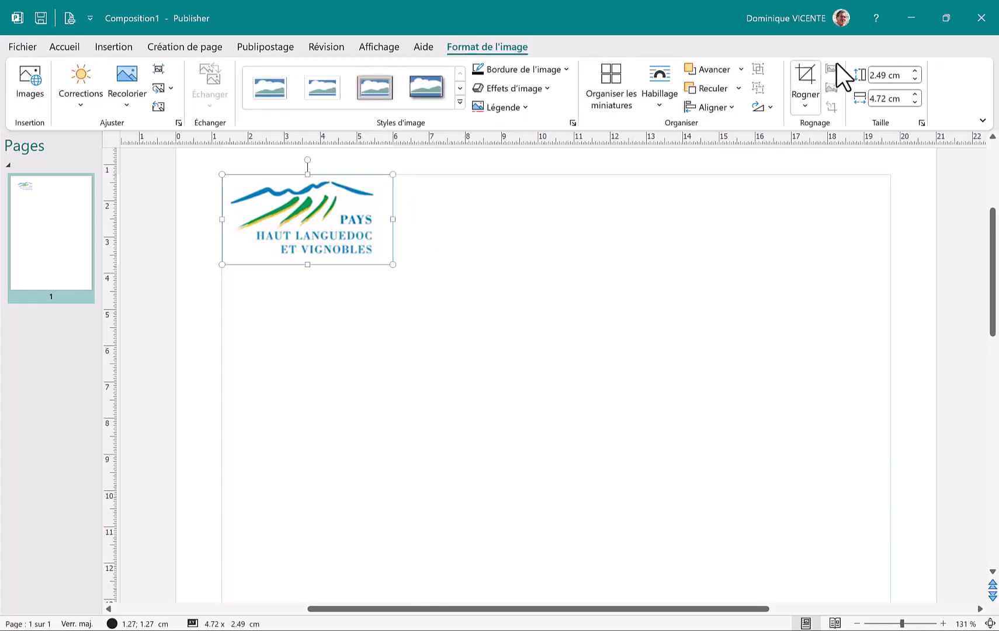
pyautogui.click(892, 88)
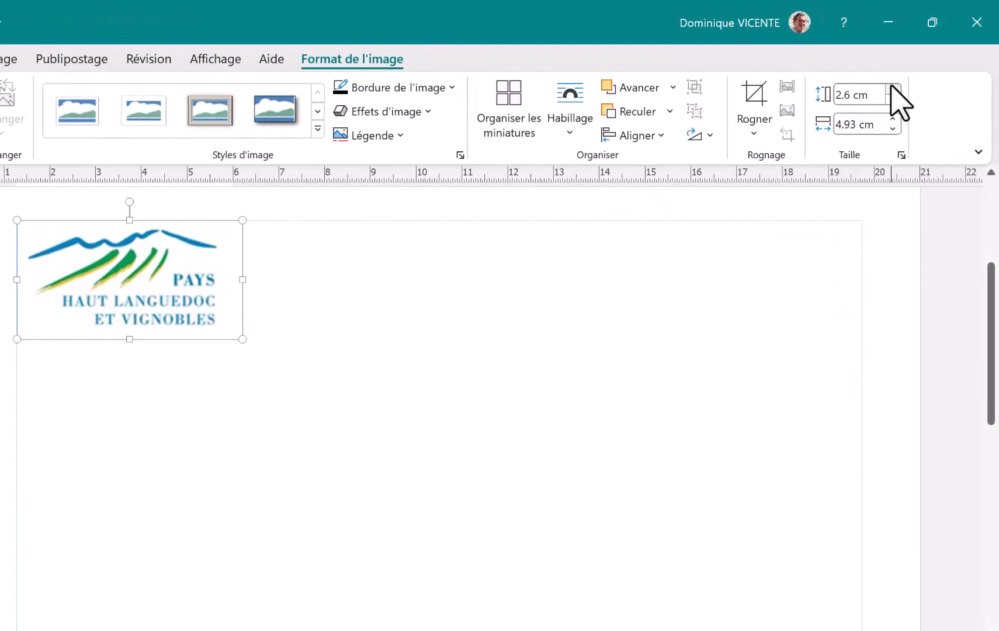
pyautogui.click(892, 101)
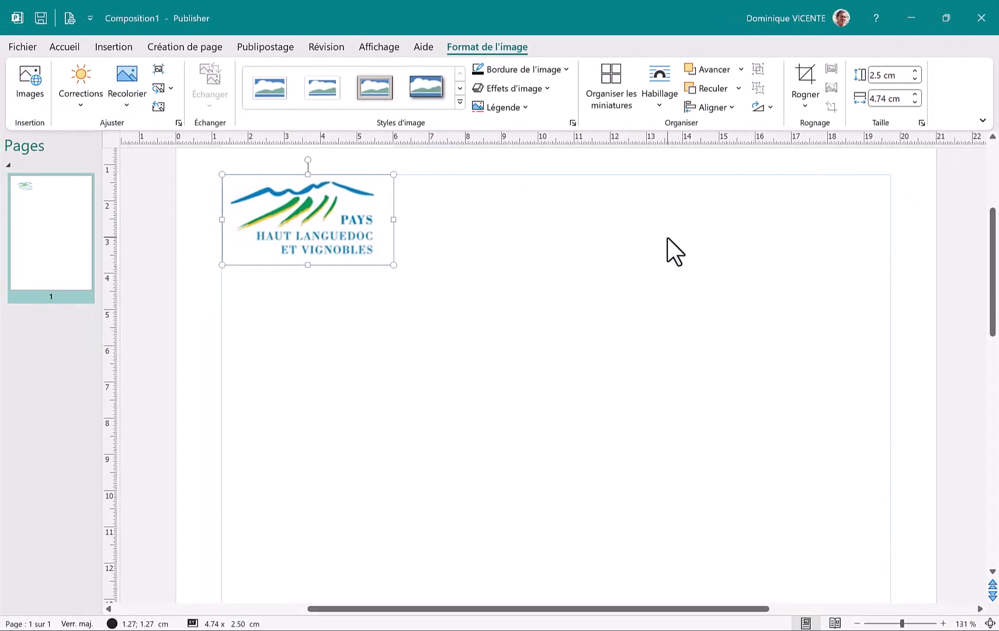
pyautogui.click(609, 227)
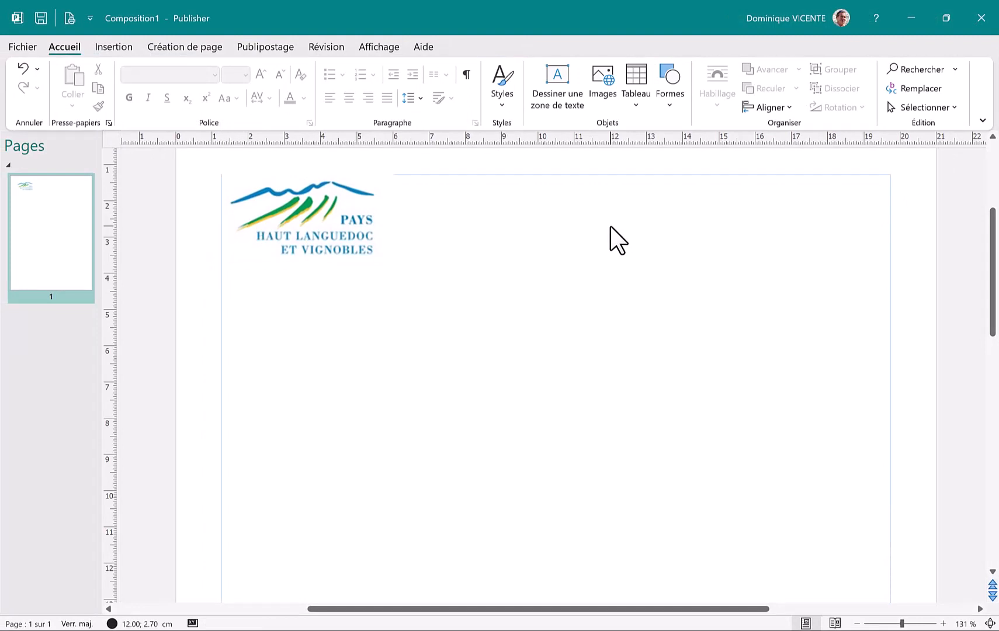
# Insert a WordArt title in the first simple style with the text "PAYS HAUT LANGUEDOC ET VIGNOBLES"
pyautogui.click(118, 47)
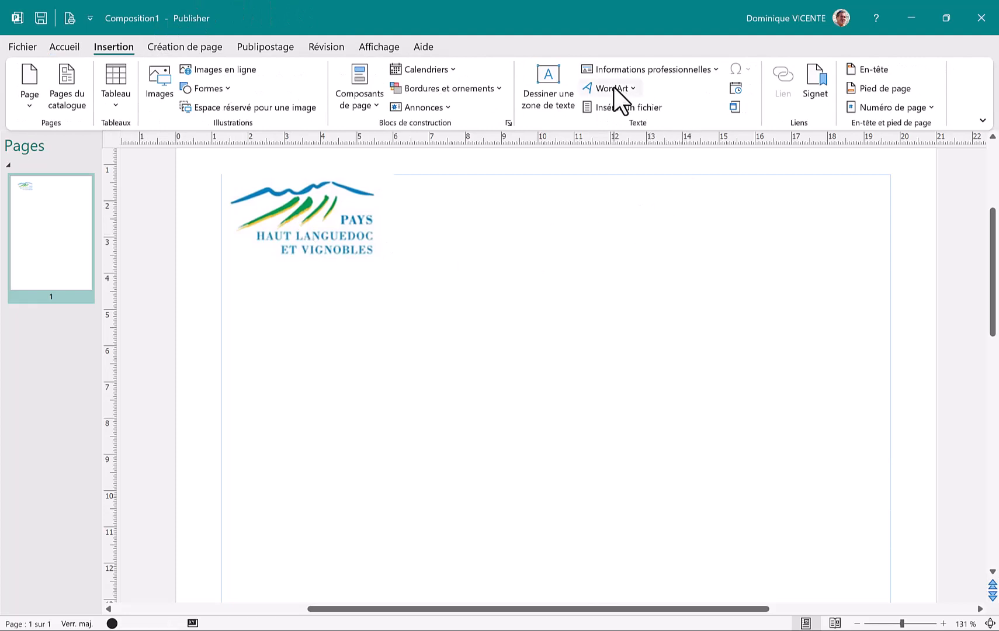
pyautogui.click(613, 87)
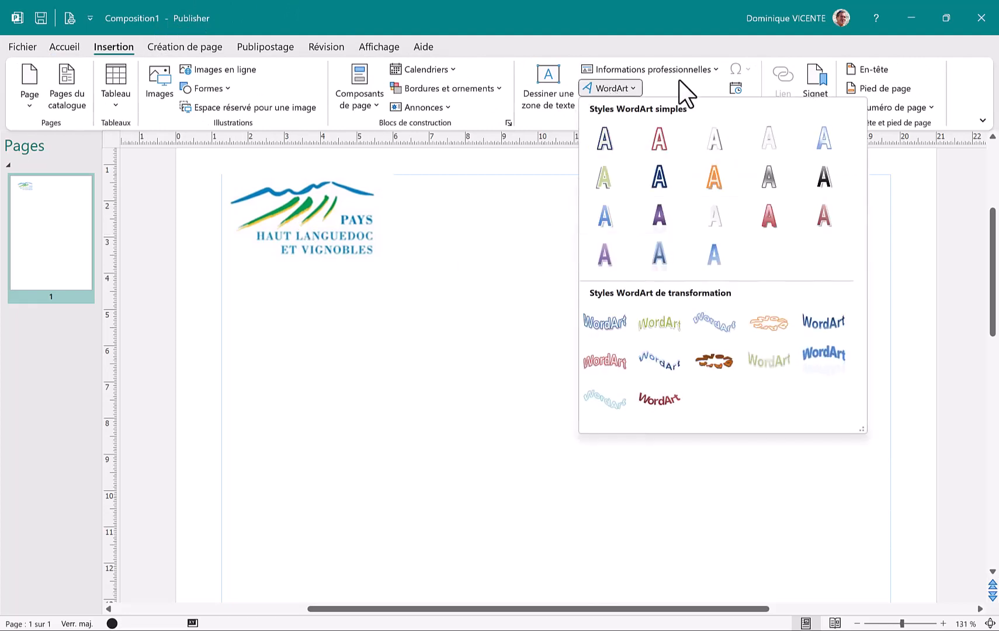
pyautogui.click(608, 139)
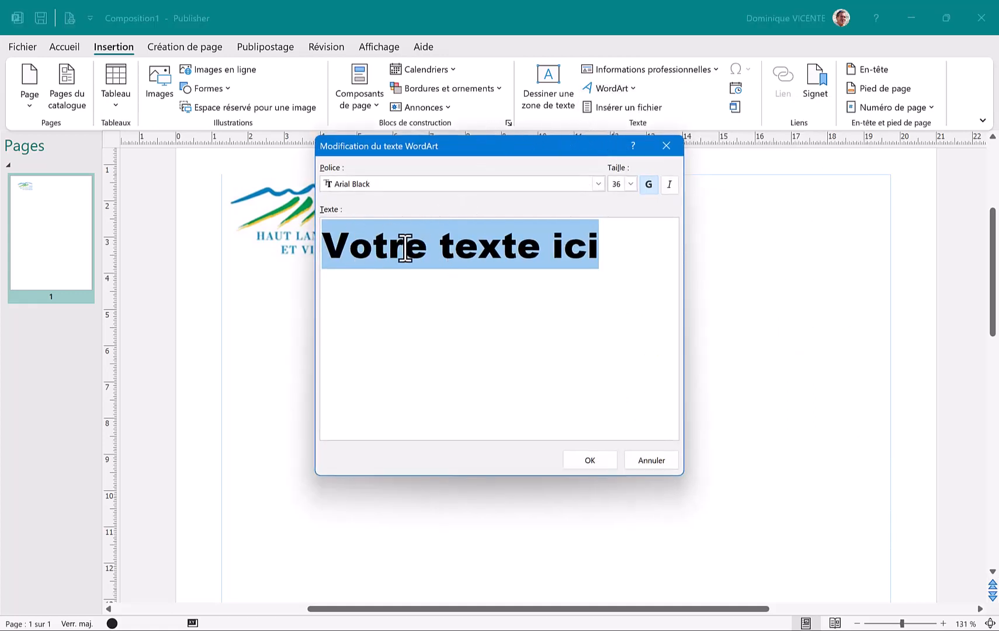
pyautogui.write('PAYS HAUT LANGUEDOC ET VIGNOBLES')
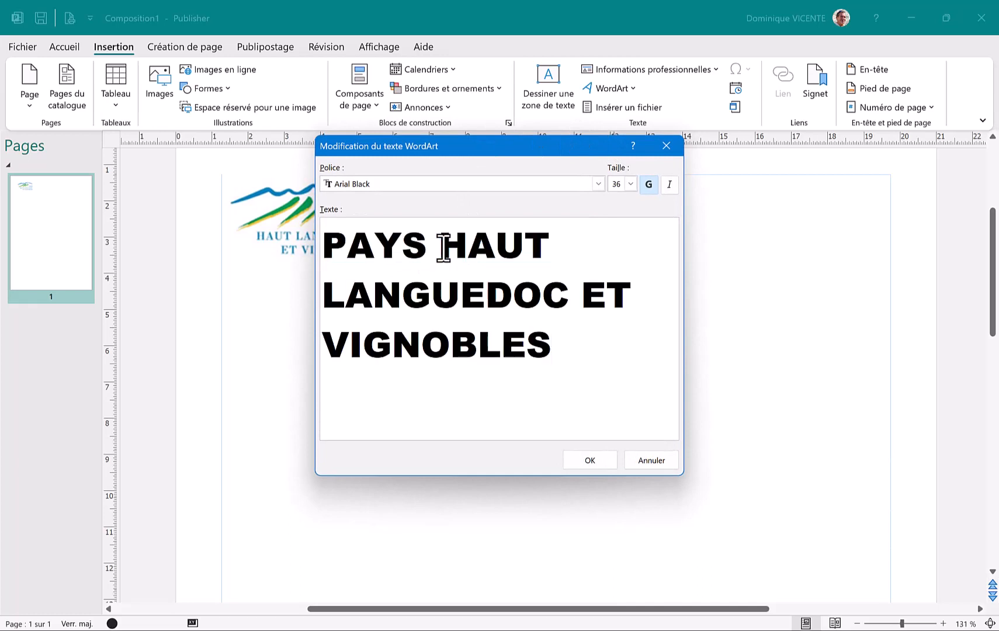
pyautogui.click(585, 458)
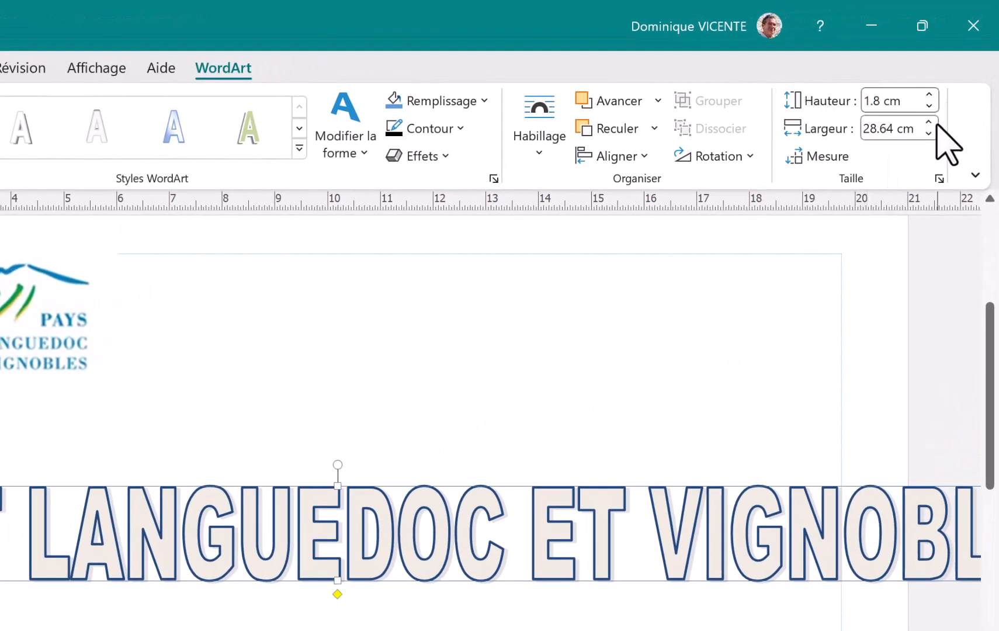
# Resize the WordArt title to 1.9 cm high and 13 cm wide and place it beside the logo, within the page margins
pyautogui.click(928, 95)
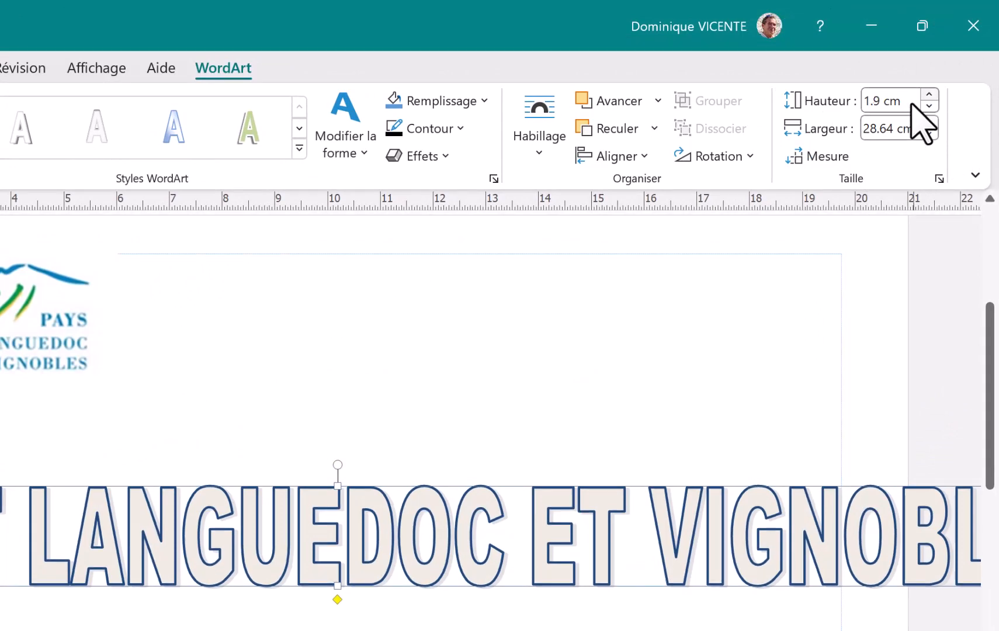
pyautogui.click(909, 128)
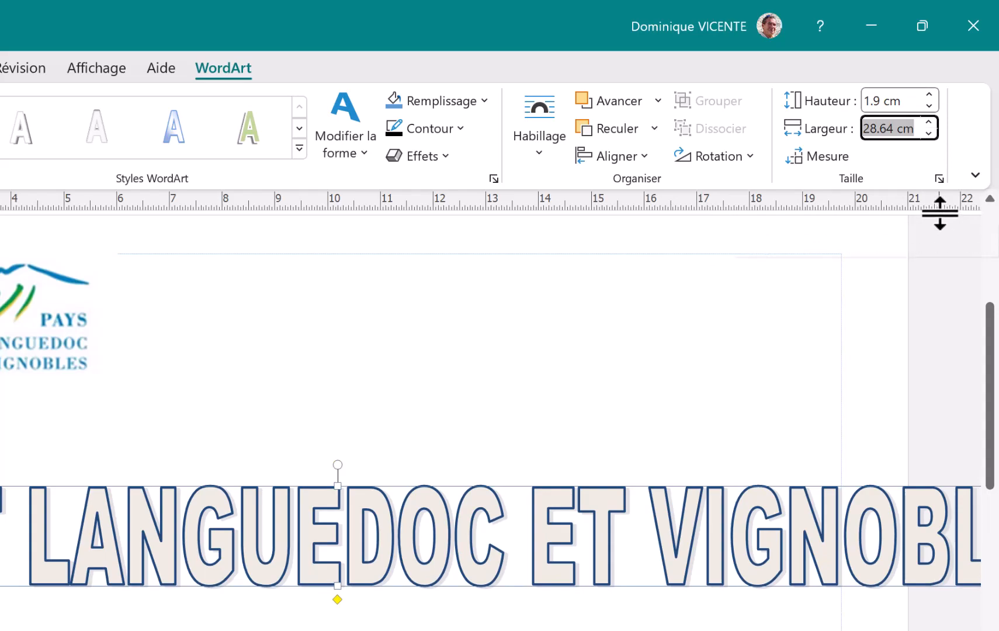
pyautogui.write('13')
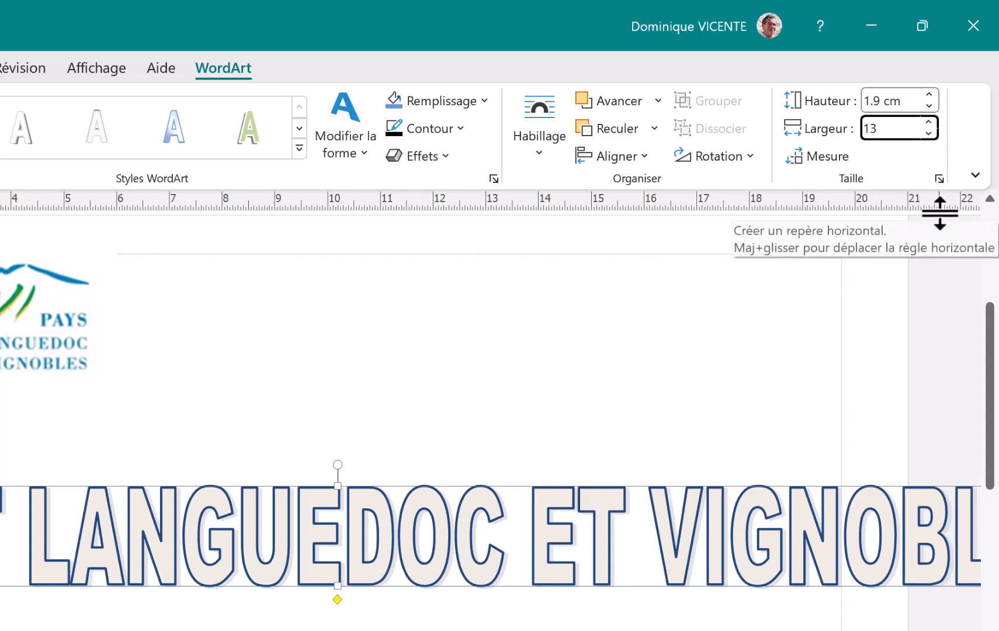
pyautogui.press('Return')
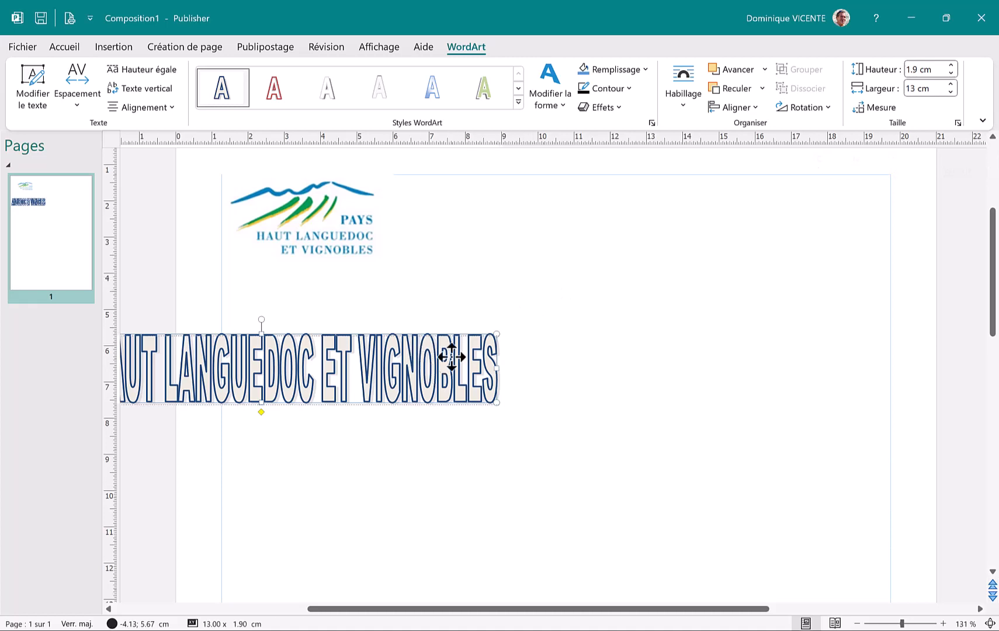
pyautogui.moveTo(451, 356); pyautogui.dragTo(800, 202)
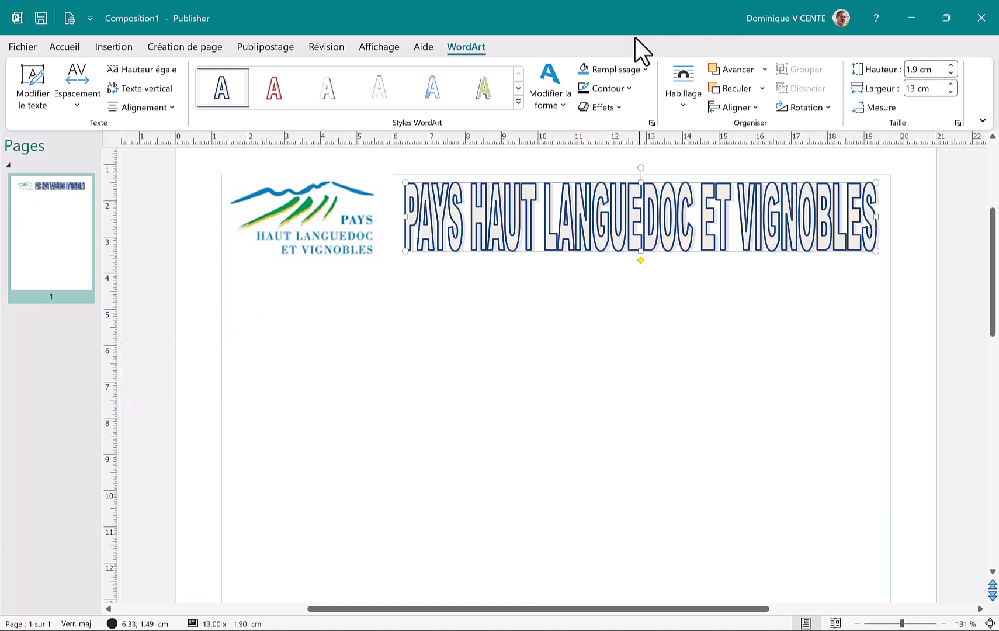
# Remove the WordArt title's outline and fill its letters with the standard blue colour
pyautogui.click(627, 86)
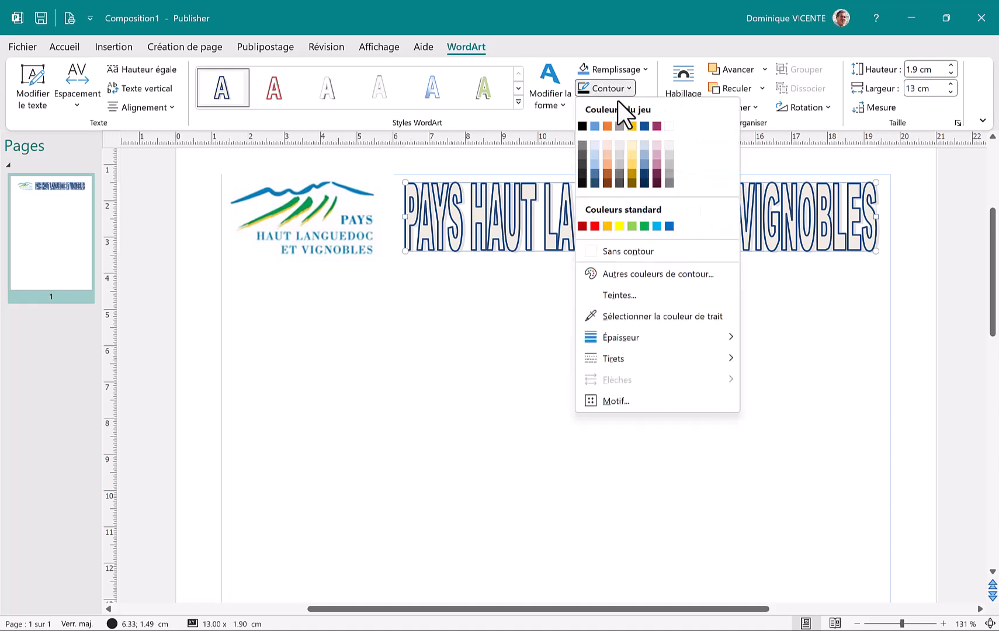
pyautogui.click(584, 252)
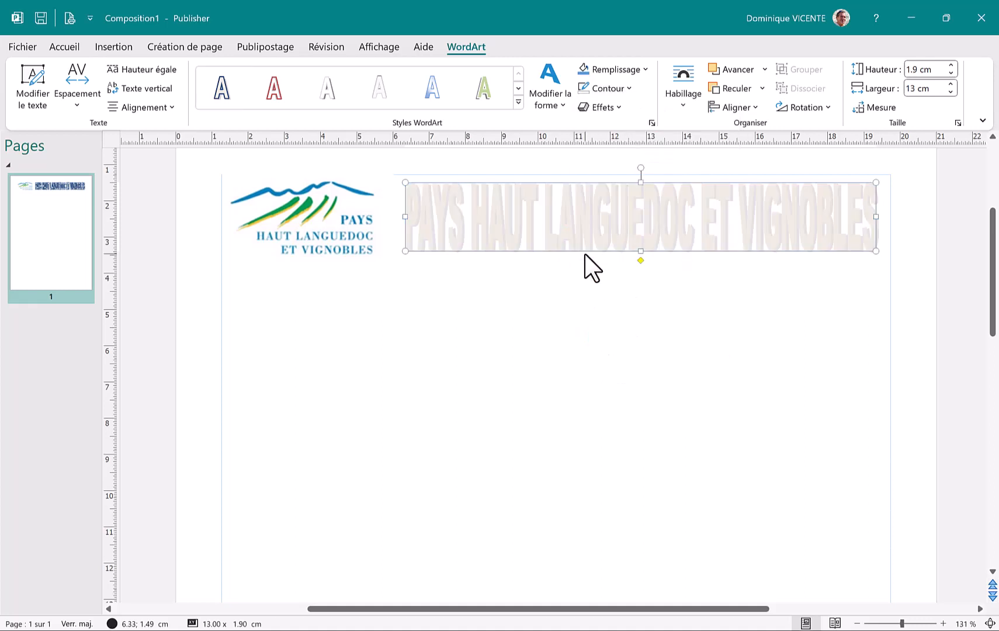
pyautogui.click(642, 71)
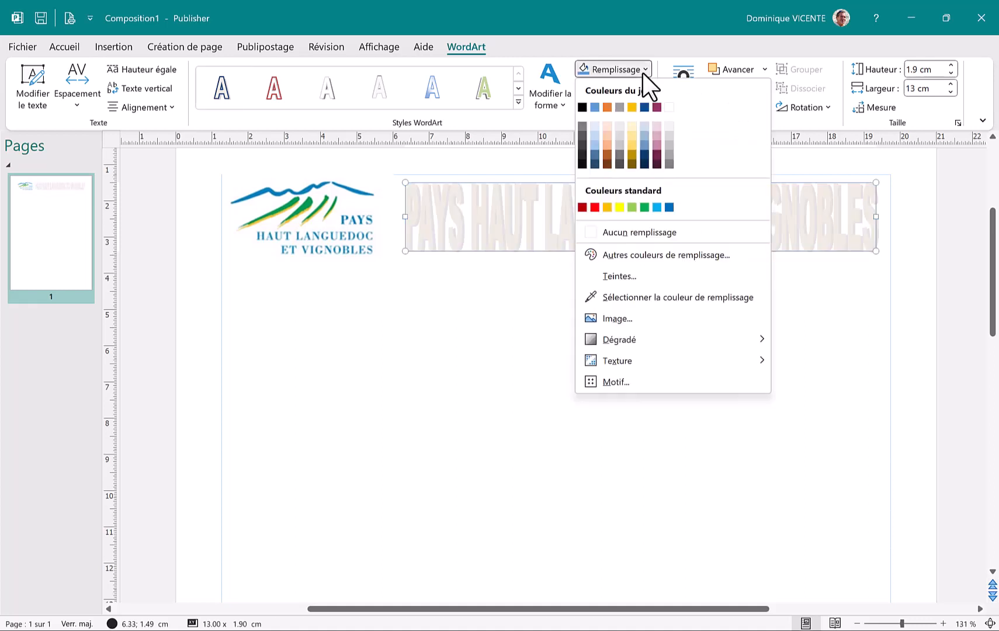
pyautogui.click(669, 207)
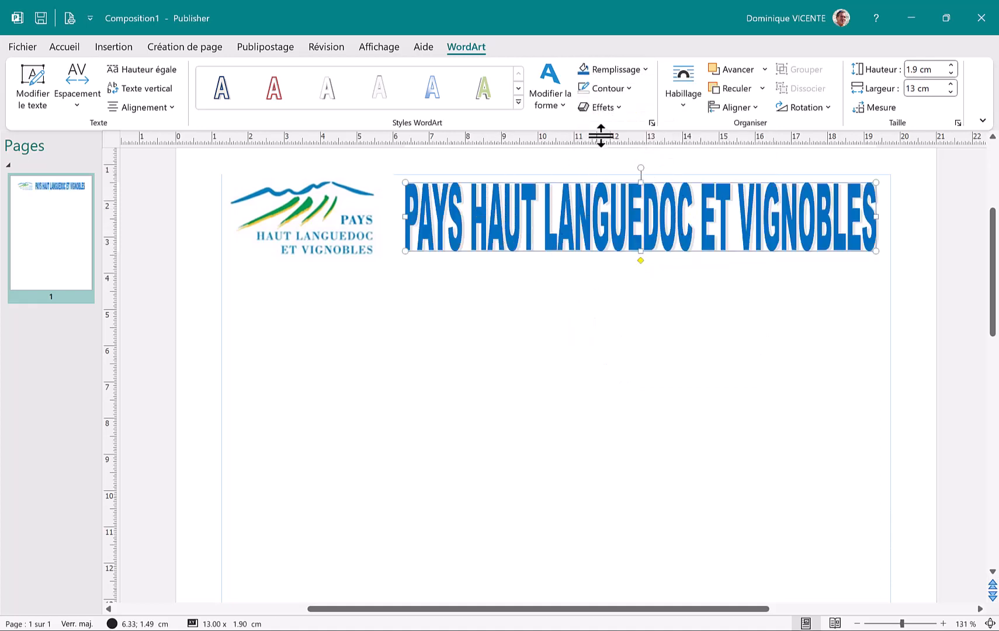
# Remove the WordArt title's shadow and bend its text with the first wave deformation shape
pyautogui.click(617, 109)
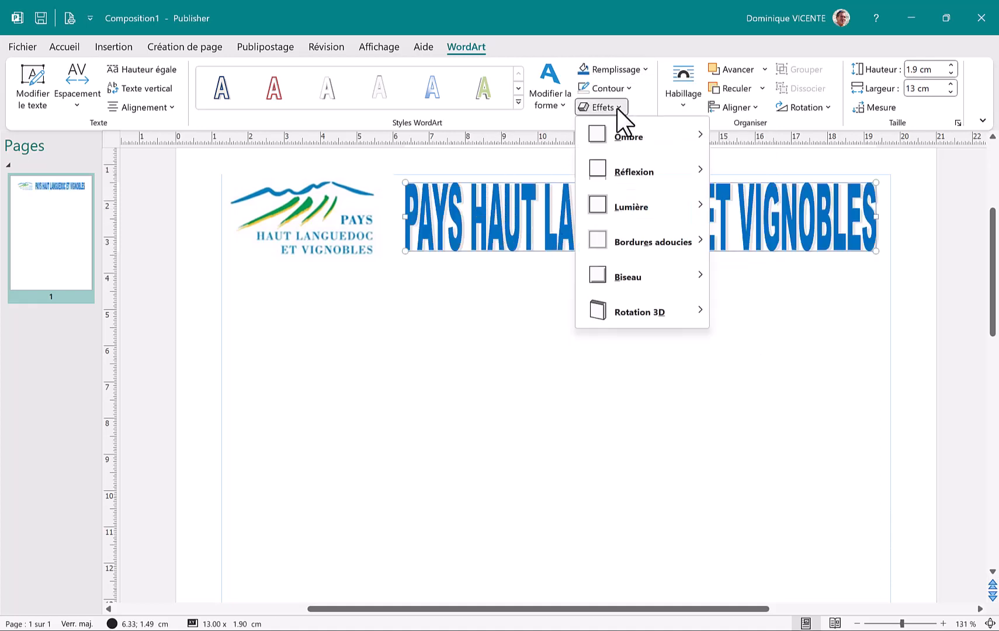
pyautogui.moveTo(640, 131)
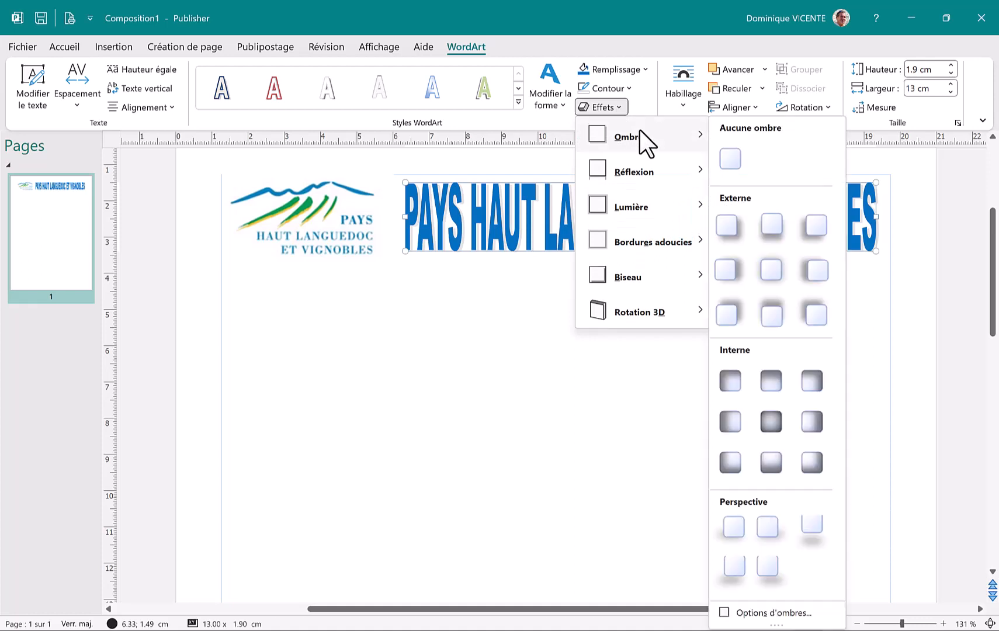
pyautogui.click(729, 156)
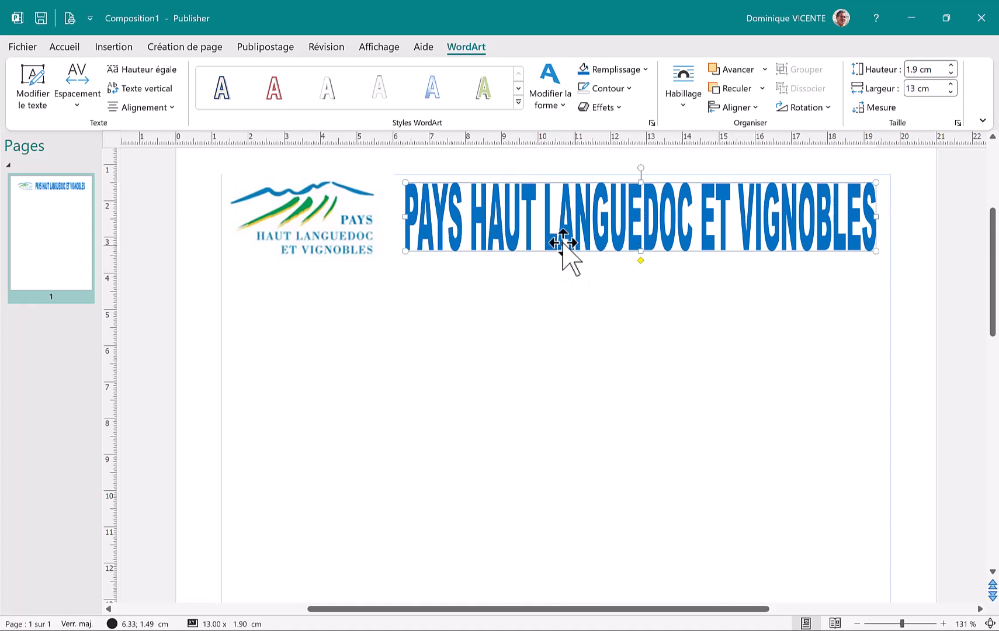
pyautogui.click(549, 94)
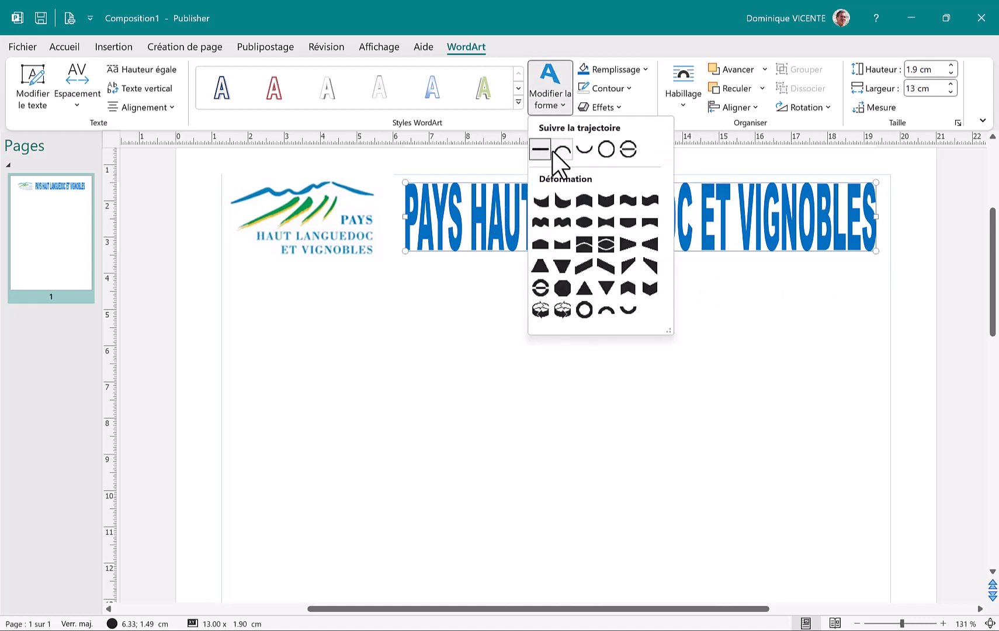
pyautogui.click(630, 201)
pyautogui.click(628, 267)
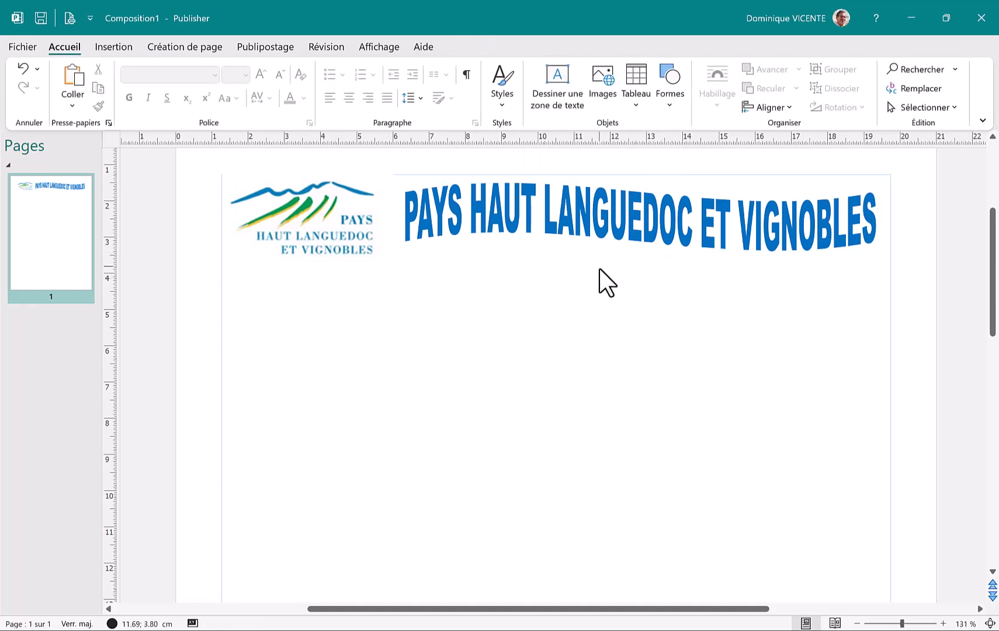
# Draw a text box about 8.9 cm wide and 1.5 cm high below the title and enter "LA LETTRE D'INFORMATION"
pyautogui.click(547, 78)
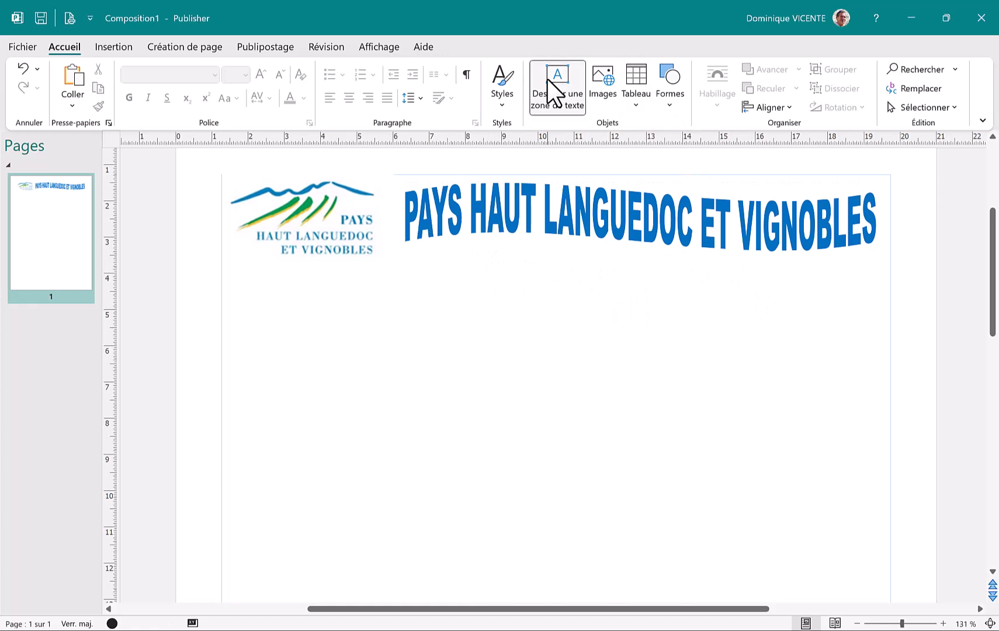
pyautogui.moveTo(496, 256); pyautogui.dragTo(819, 311)
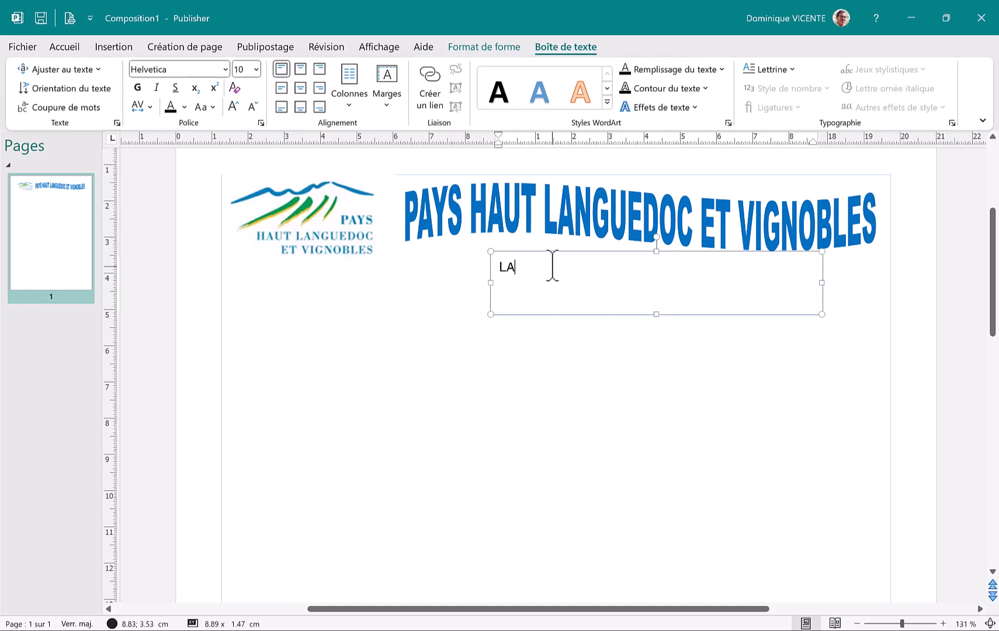
pyautogui.write("LA LETTRE D'INFORMATION")
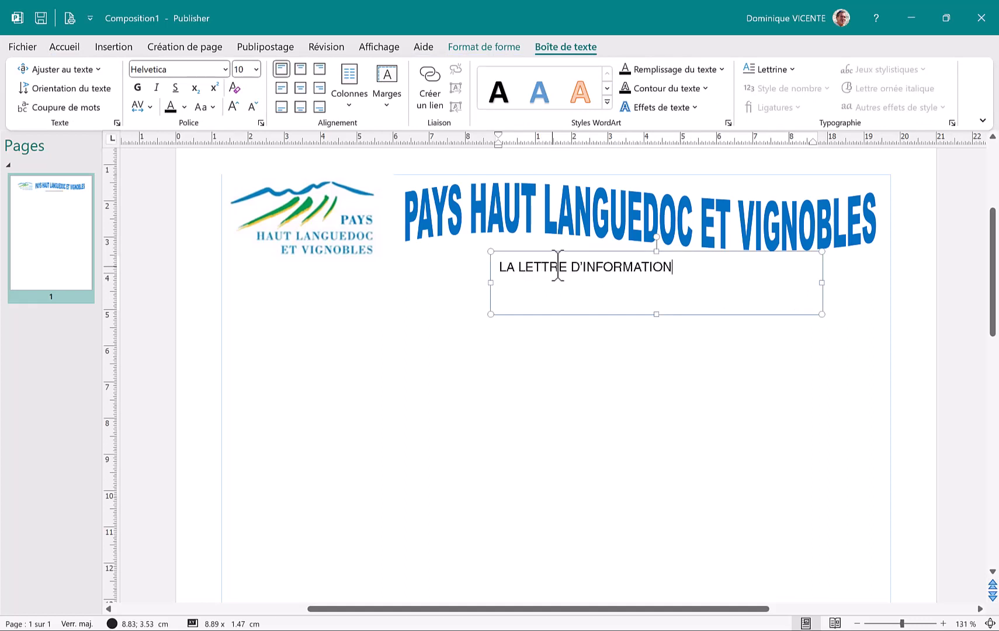
# Colour the "LA LETTRE D'INFORMATION" text with the standard green
pyautogui.click(713, 312)
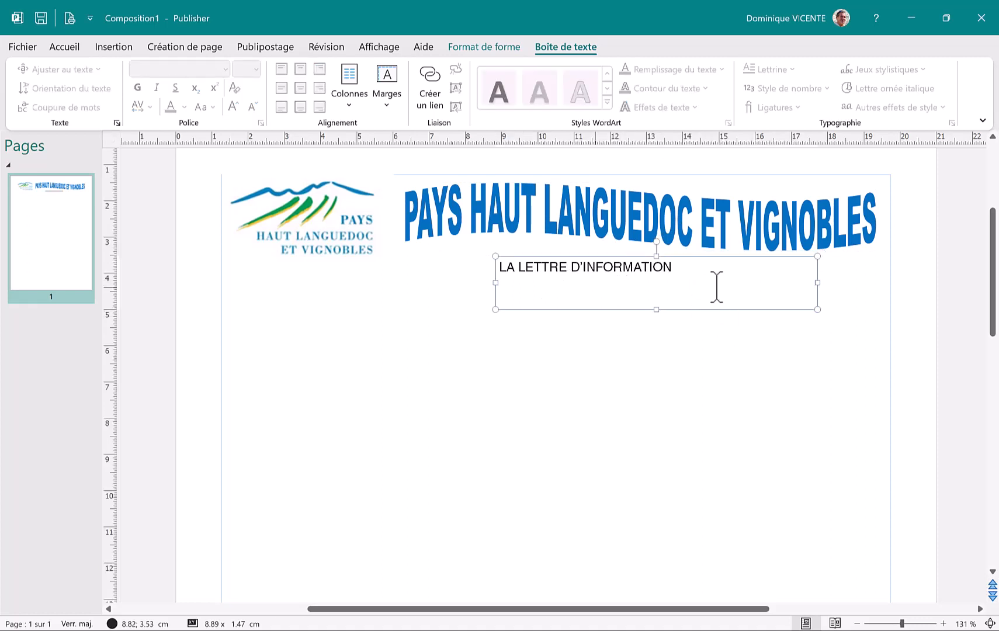
pyautogui.moveTo(693, 272); pyautogui.dragTo(503, 272)
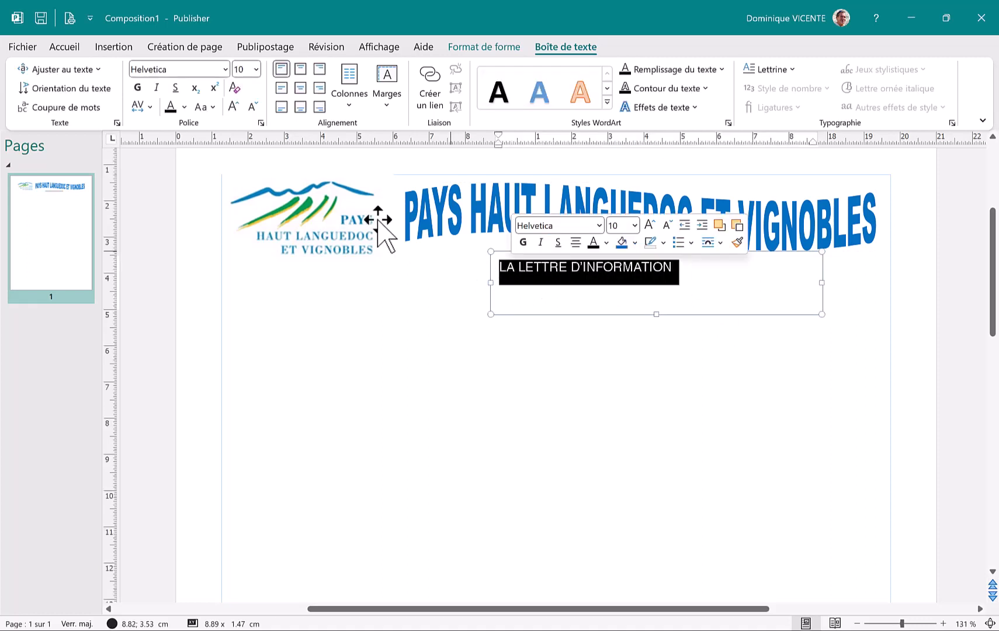
pyautogui.click(64, 48)
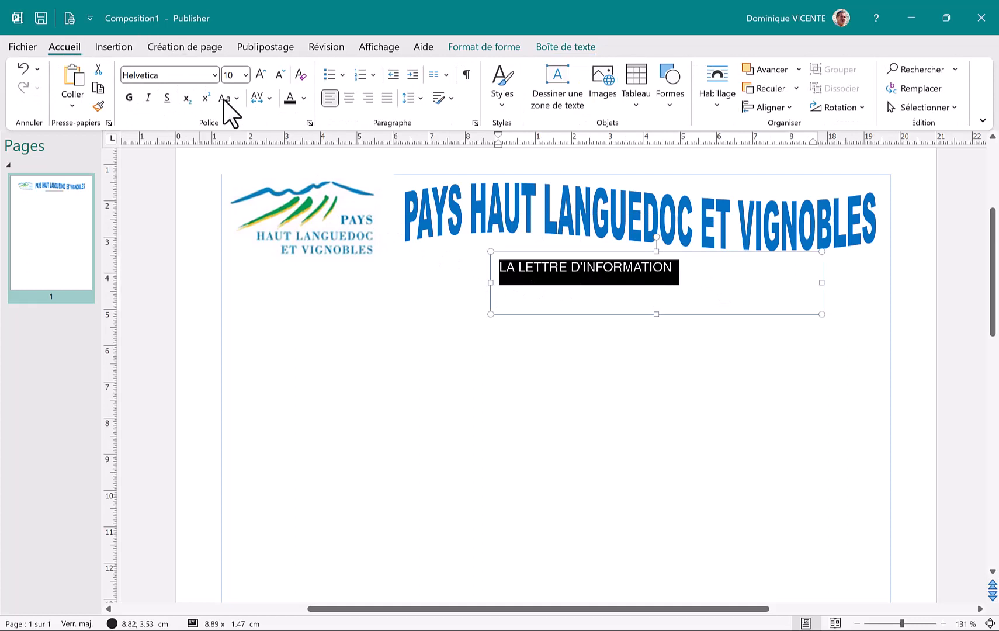
pyautogui.click(303, 98)
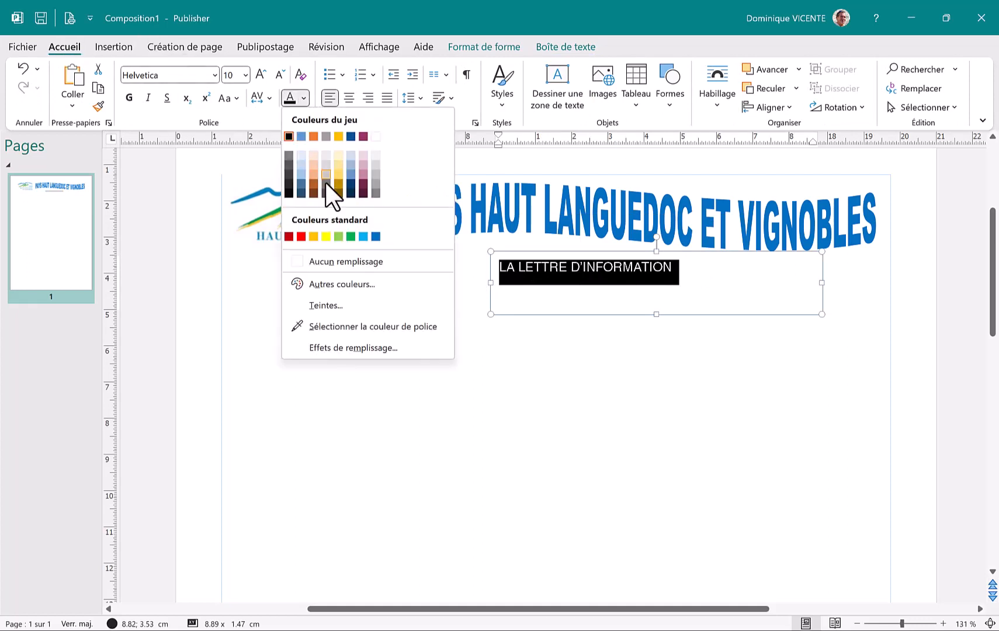
pyautogui.click(351, 236)
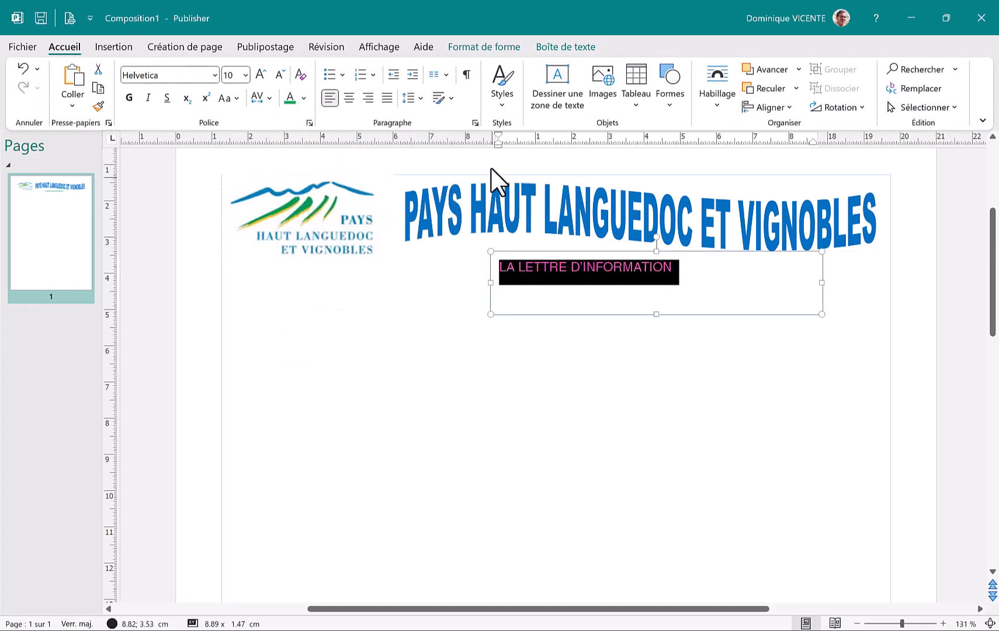
# Apply the HELVETICA BLACK style to the selected subtitle text and set its font size to 18
pyautogui.click(505, 107)
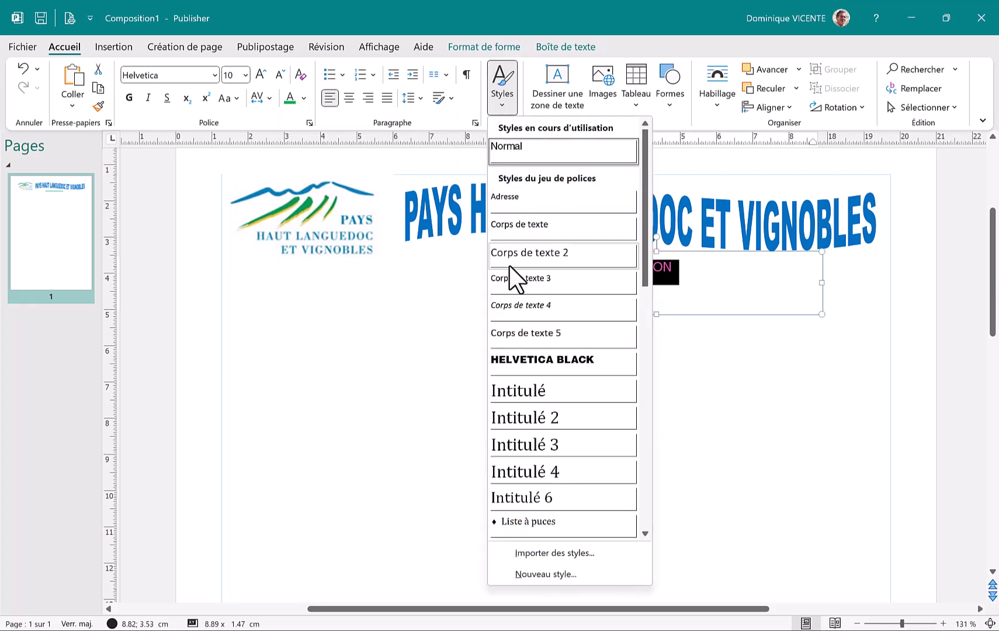
pyautogui.click(574, 365)
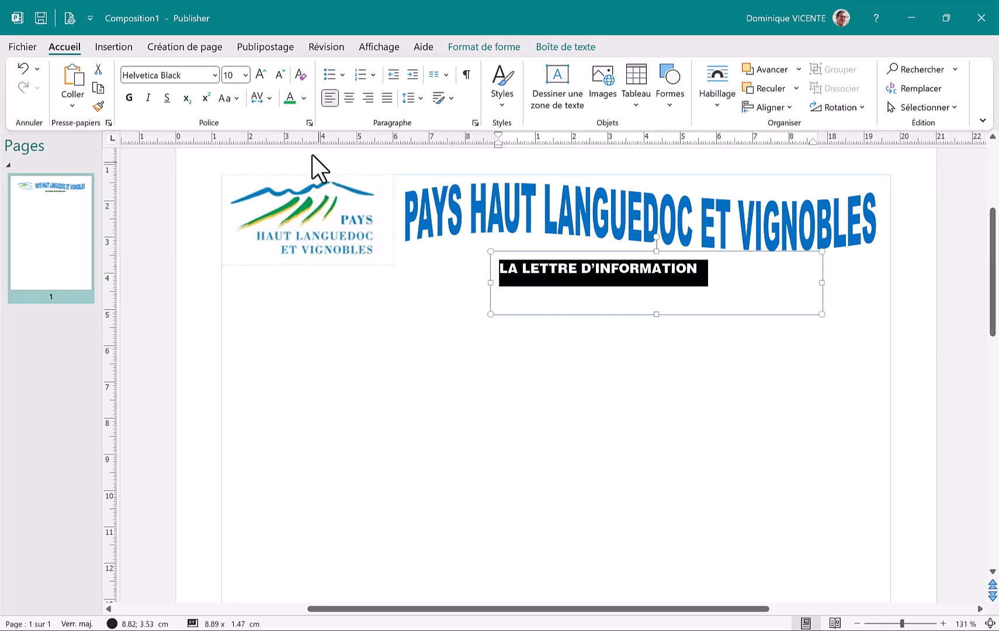
pyautogui.click(245, 75)
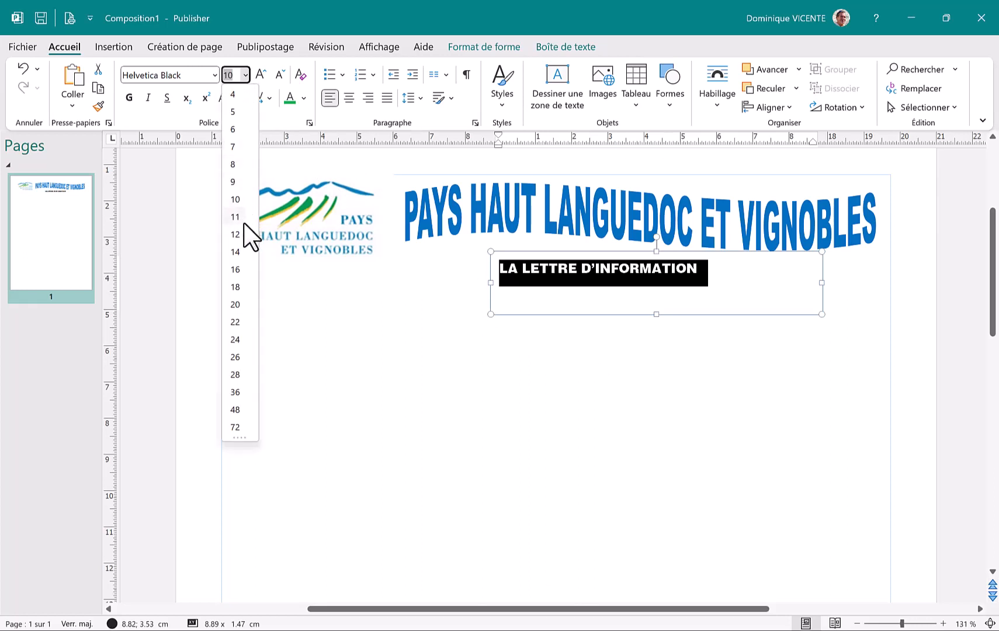
pyautogui.click(235, 287)
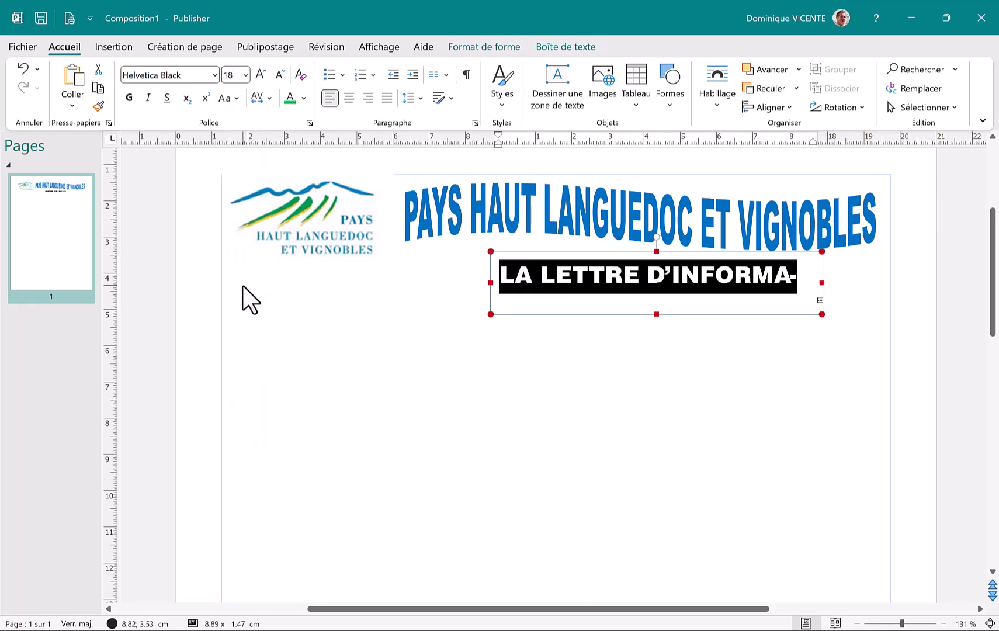
# Widen the subtitle's text box toward the logo to about 10.3 cm so the whole text fits on one line
pyautogui.click(476, 282)
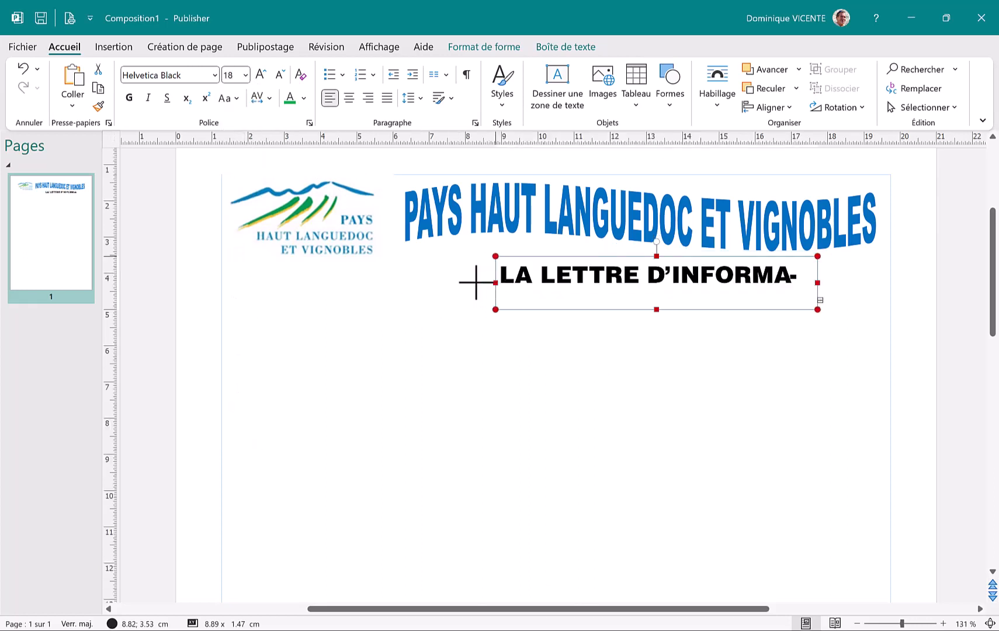
pyautogui.moveTo(476, 282); pyautogui.dragTo(430, 281)
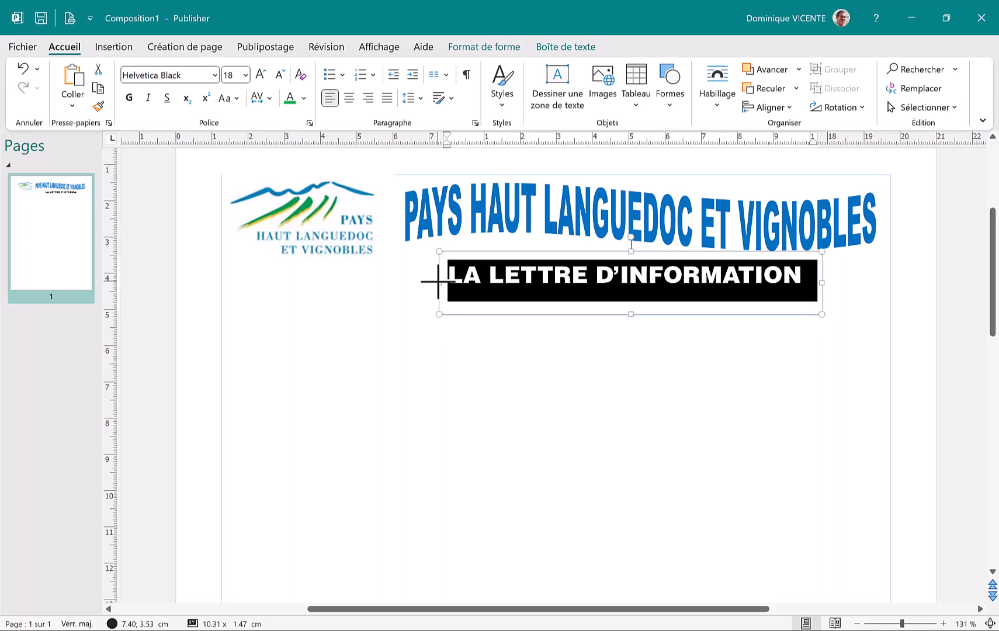
pyautogui.click(701, 318)
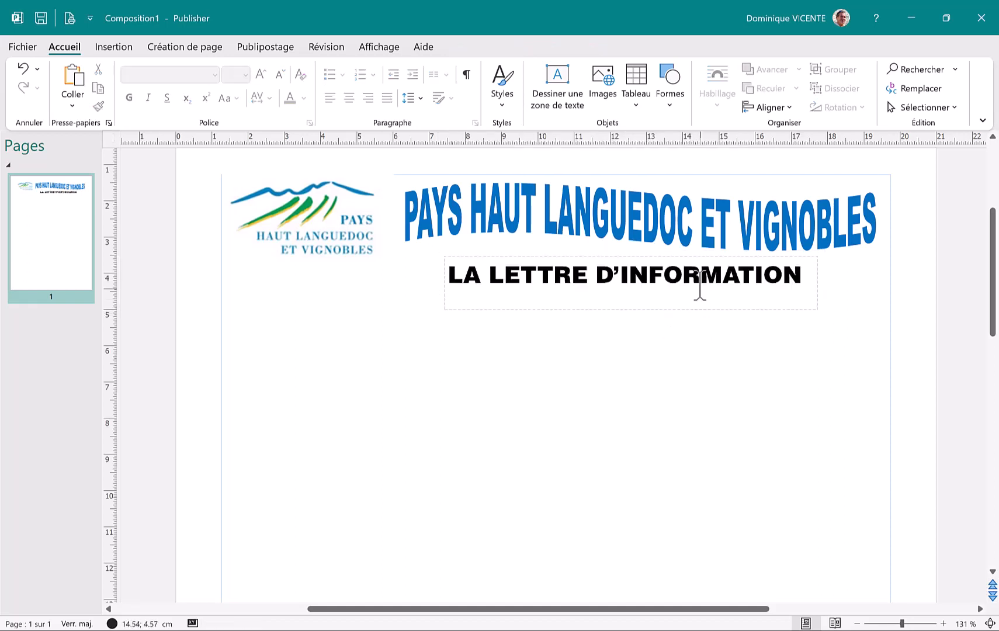
# Recolour the whole Helvetica Black subtitle in the standard green
pyautogui.click(777, 278)
pyautogui.moveTo(799, 275); pyautogui.dragTo(447, 276)
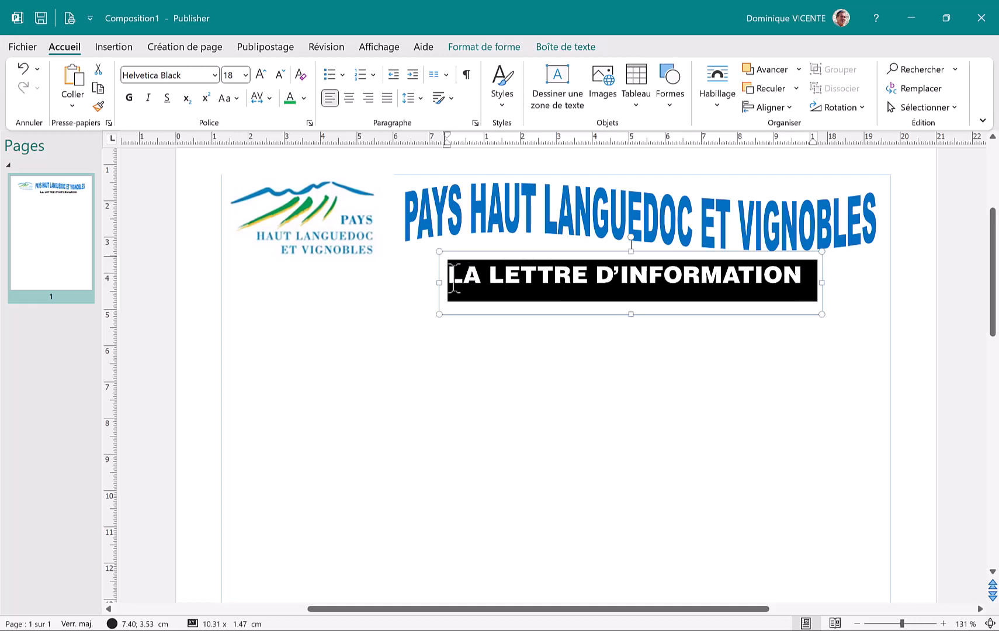
pyautogui.click(289, 98)
pyautogui.click(345, 286)
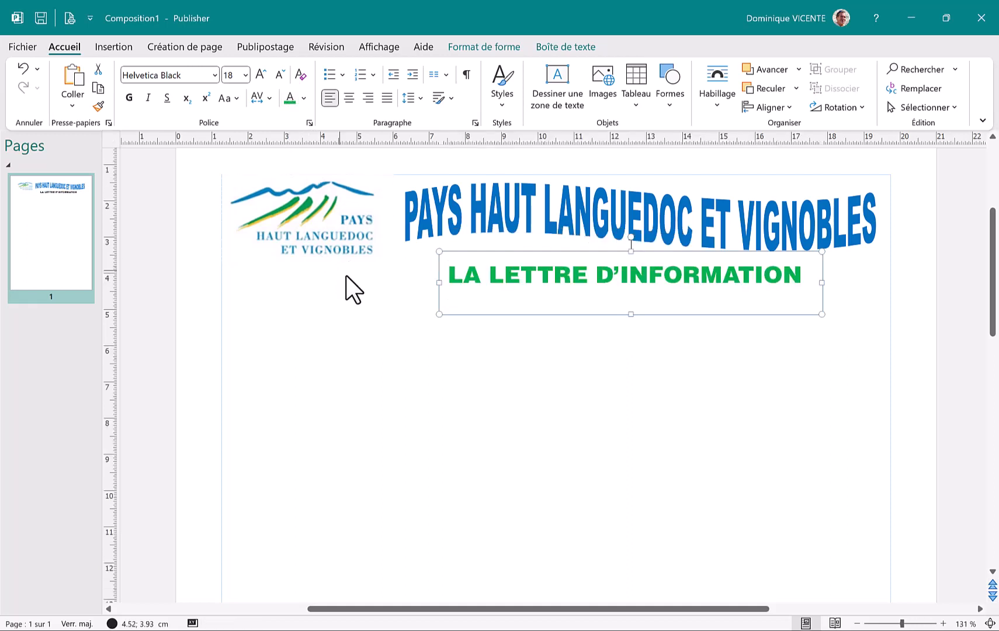
pyautogui.click(647, 285)
pyautogui.click(686, 319)
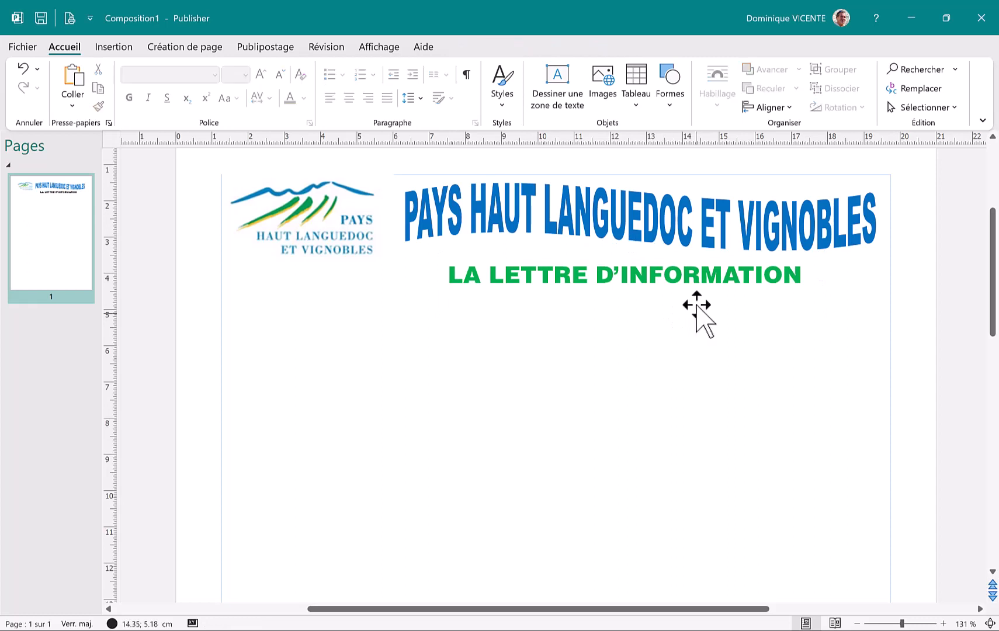
# Reduce the subtitle box's height to 0.9 cm and shift it right to sit roughly centred beneath the WordArt title
pyautogui.click(680, 276)
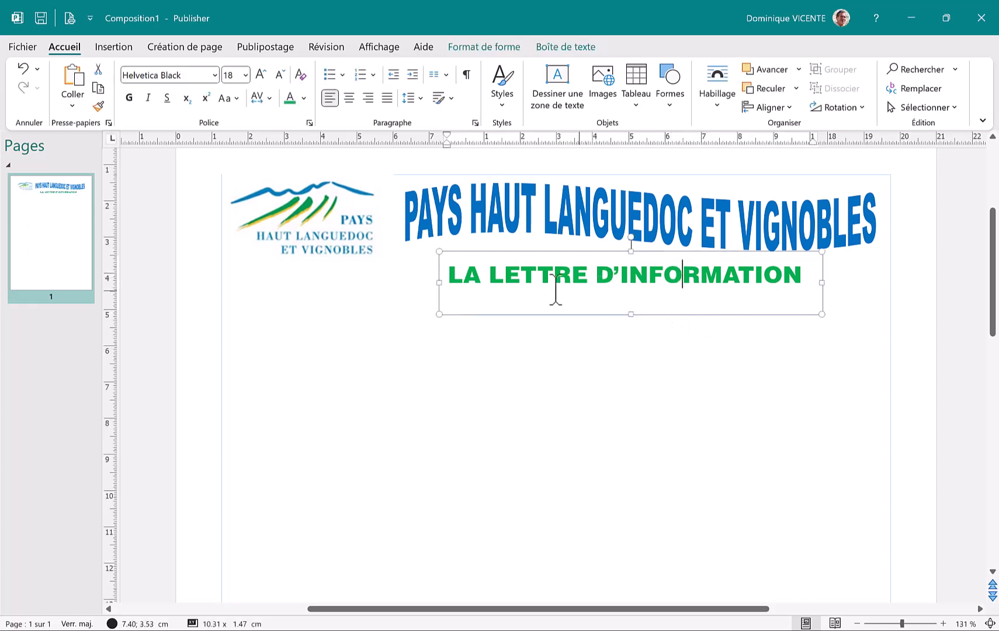
pyautogui.click(661, 314)
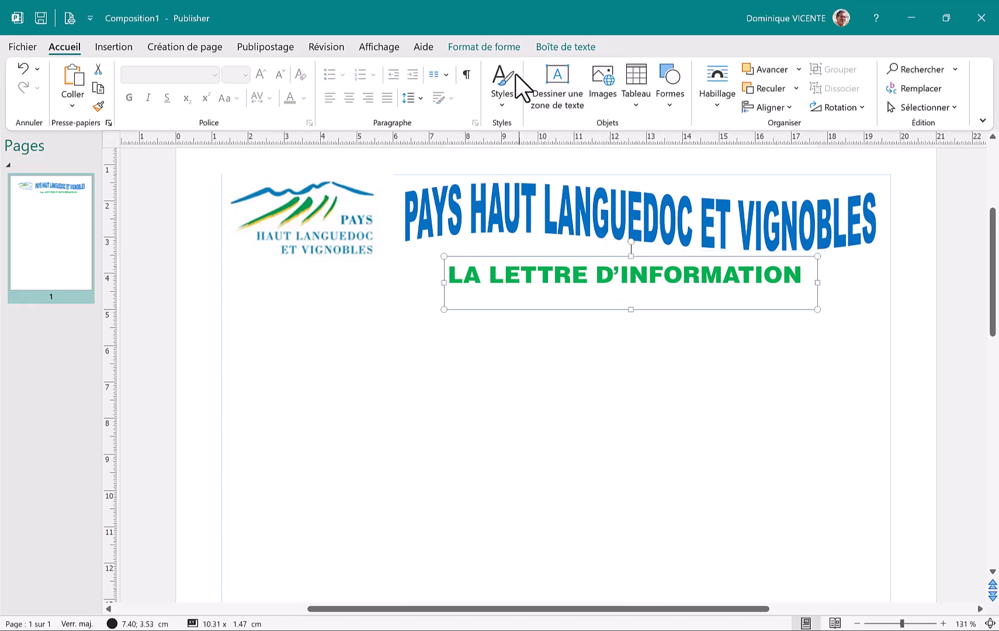
pyautogui.click(474, 46)
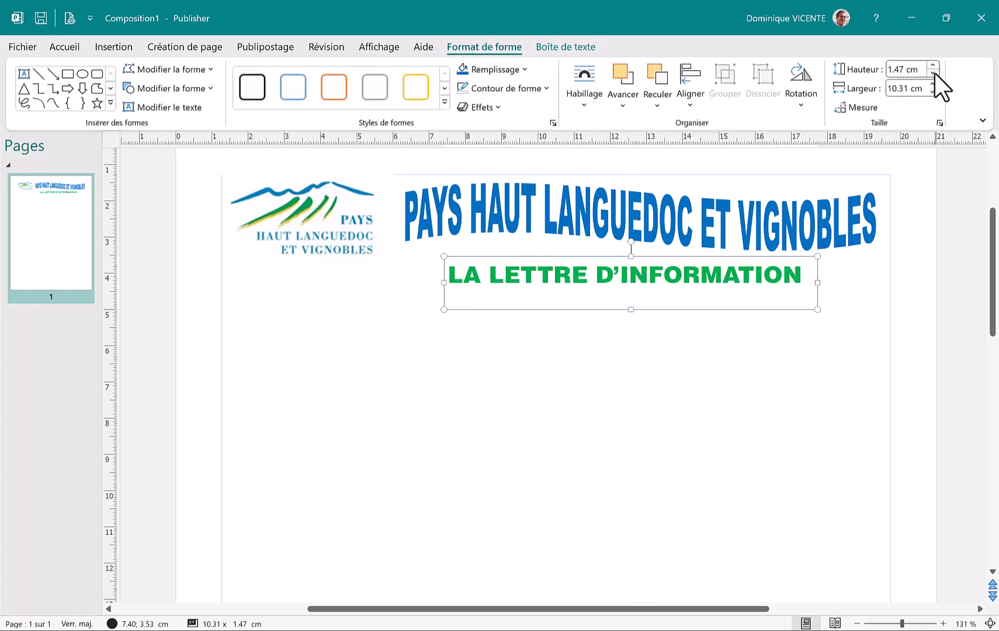
pyautogui.click(932, 73)
pyautogui.click(932, 73)
pyautogui.click(932, 73)
pyautogui.click(933, 73)
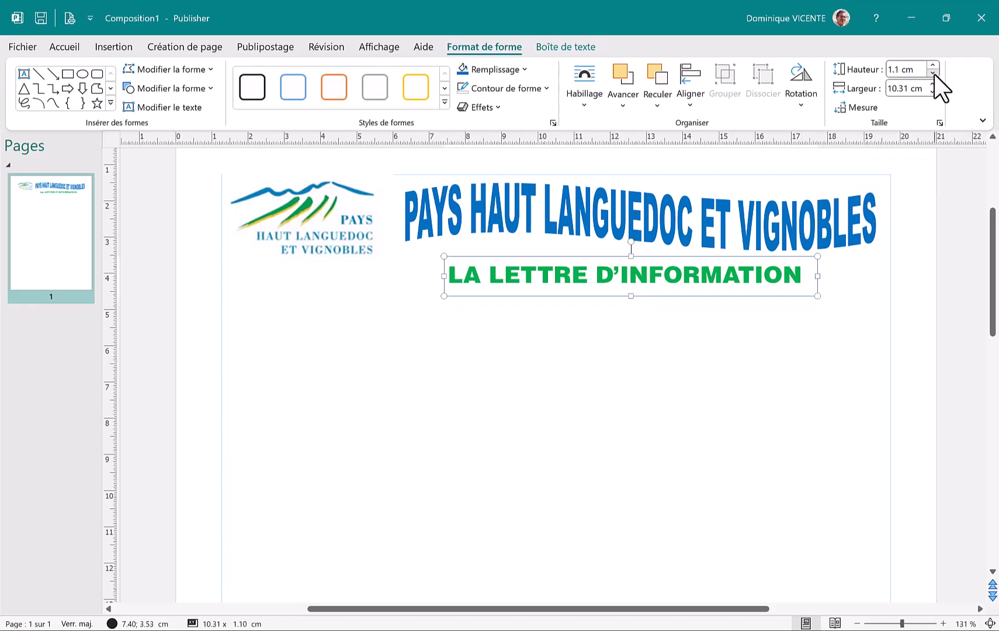
pyautogui.click(933, 73)
pyautogui.click(932, 72)
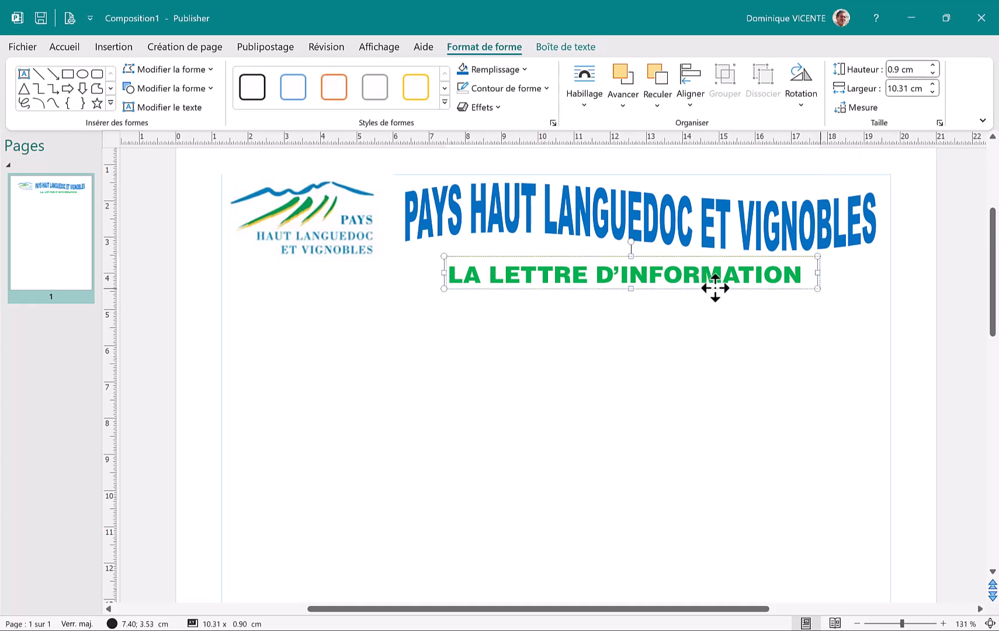
pyautogui.moveTo(715, 288); pyautogui.dragTo(738, 286)
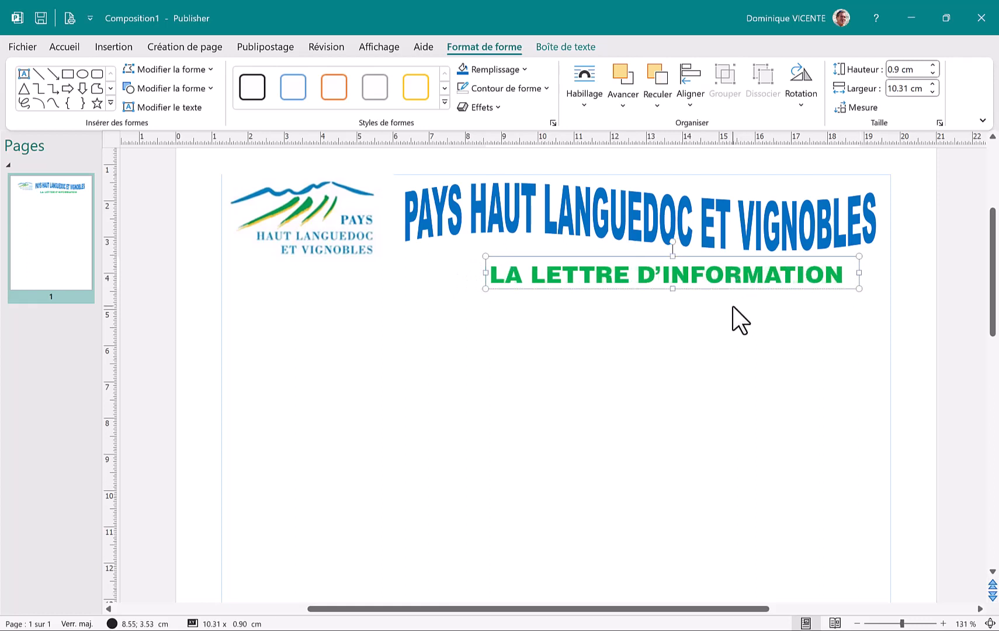
pyautogui.click(733, 307)
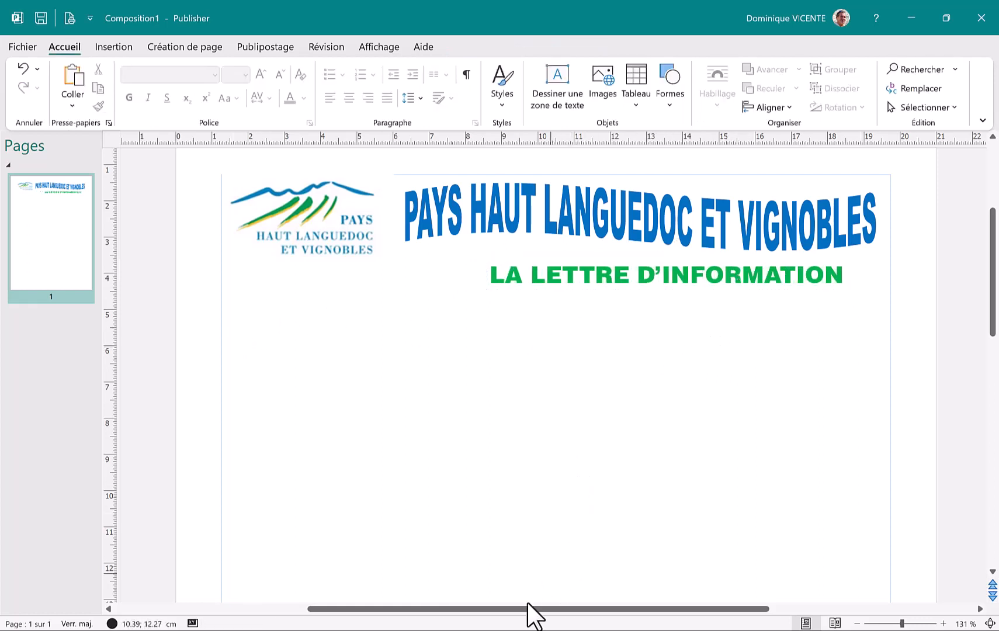
# Insert the paysage_p1 picture from the Photos folder onto the page below the subtitle
pyautogui.click(513, 630)
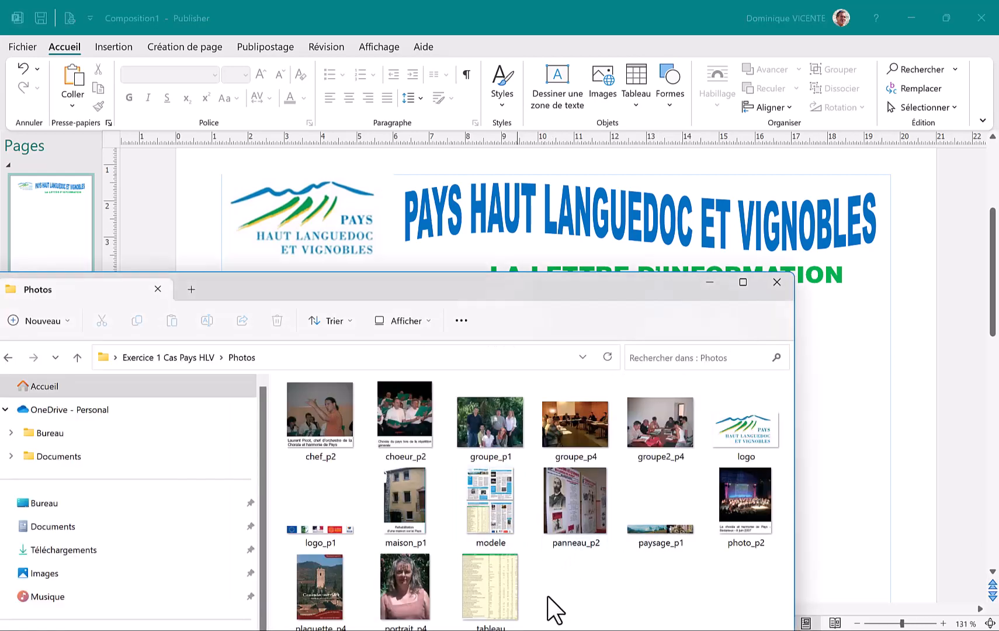
pyautogui.moveTo(648, 531); pyautogui.dragTo(833, 392)
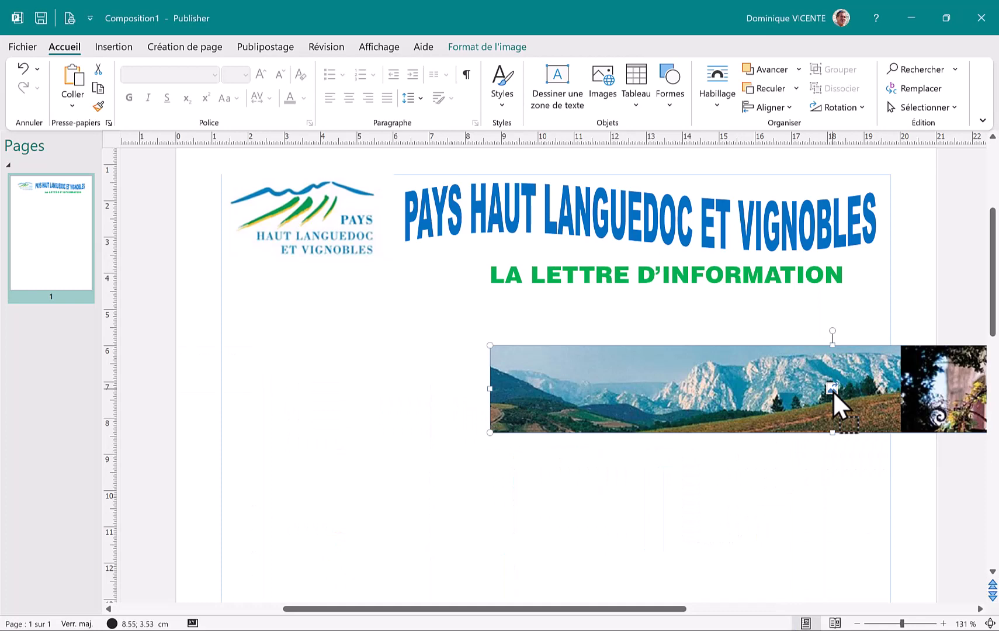
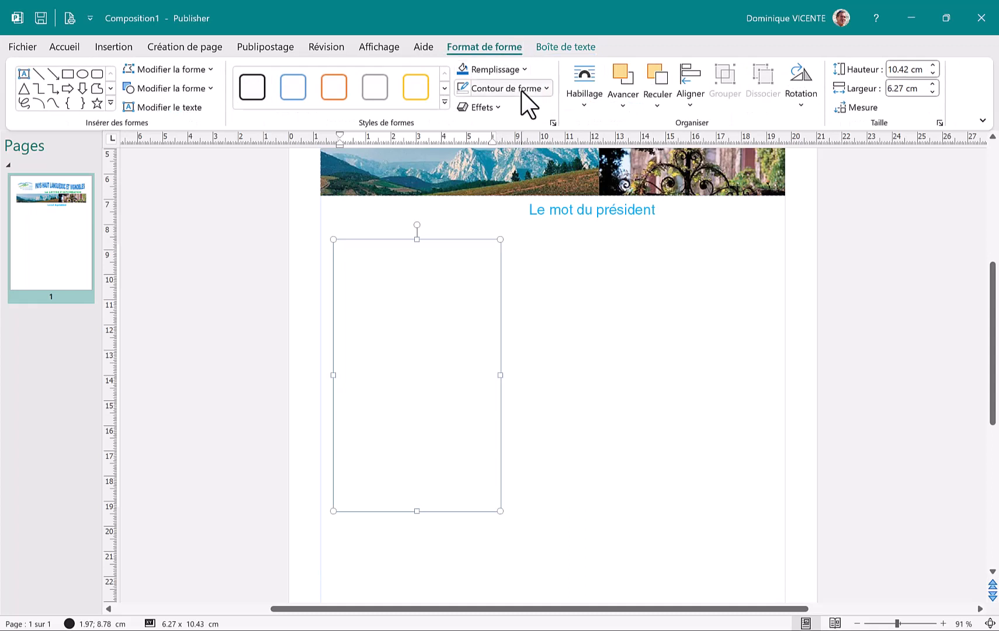
# Give the empty text box below "Le mot du président" a ¼ pt outline
pyautogui.click(547, 88)
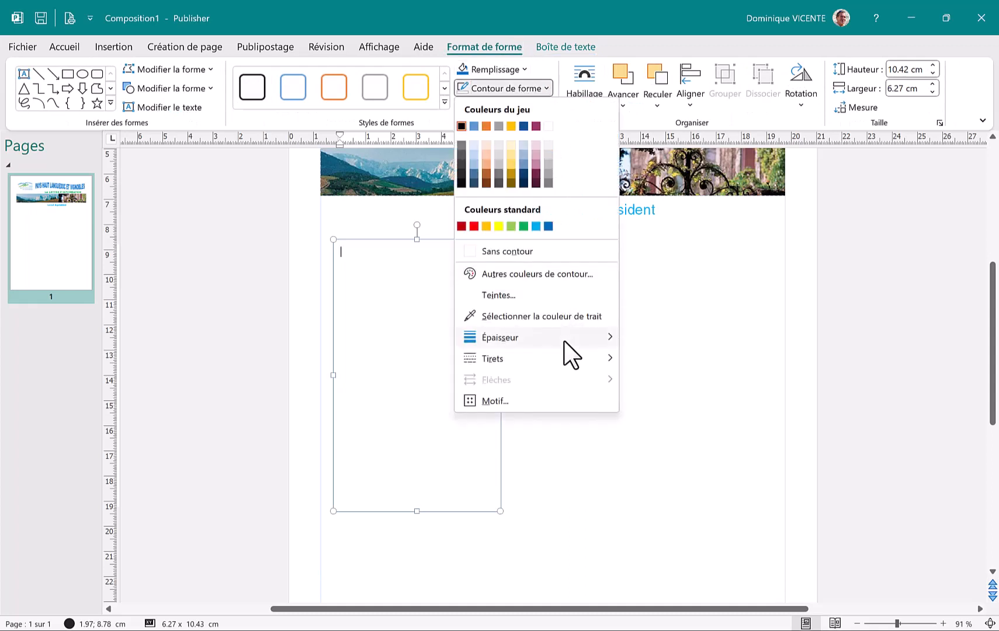
pyautogui.moveTo(614, 341)
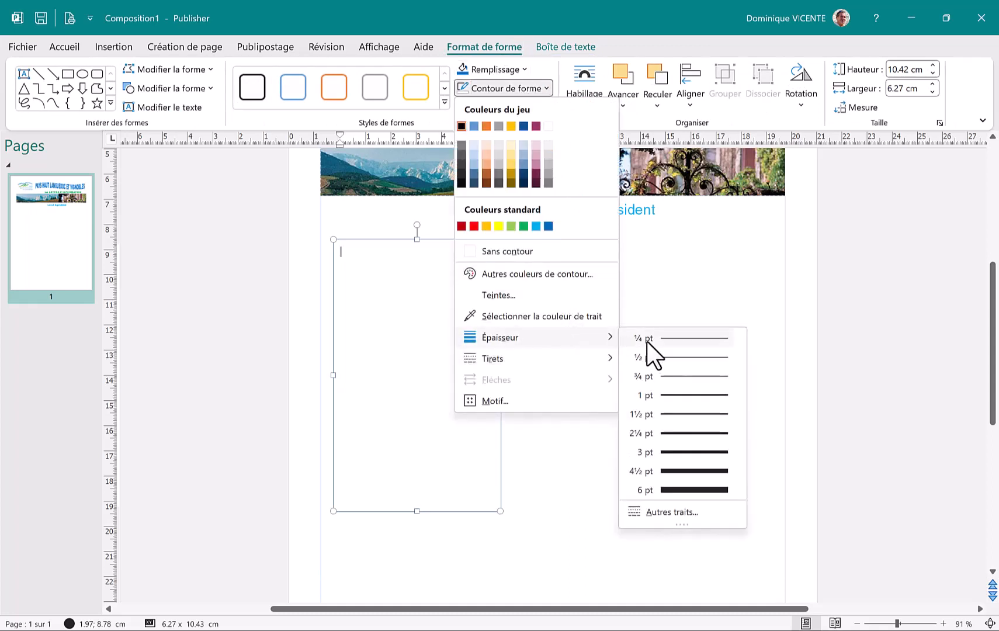
pyautogui.click(673, 340)
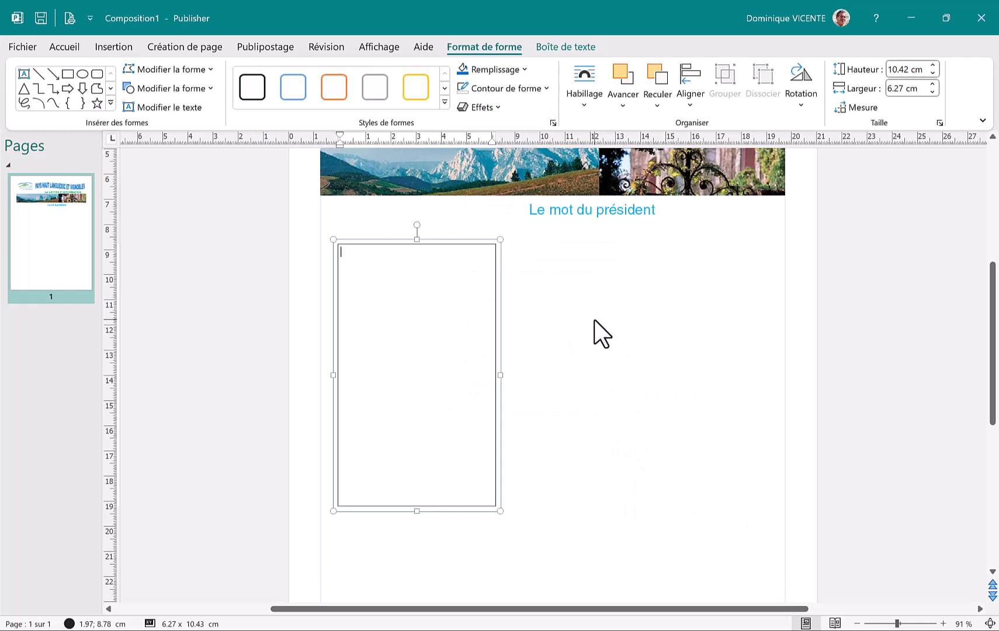
# Resize the outlined text box to 8.5 cm high and 4.2 cm wide and move it against the page's left margin
pyautogui.click(914, 69)
pyautogui.press('capslock')
pyautogui.write('4.2')
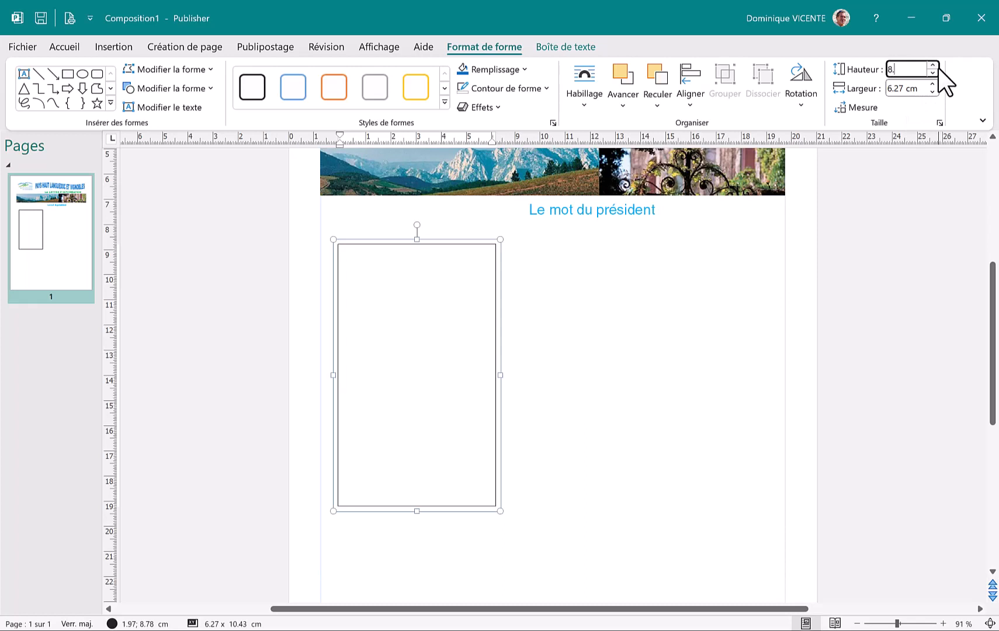
pyautogui.press('Tab')
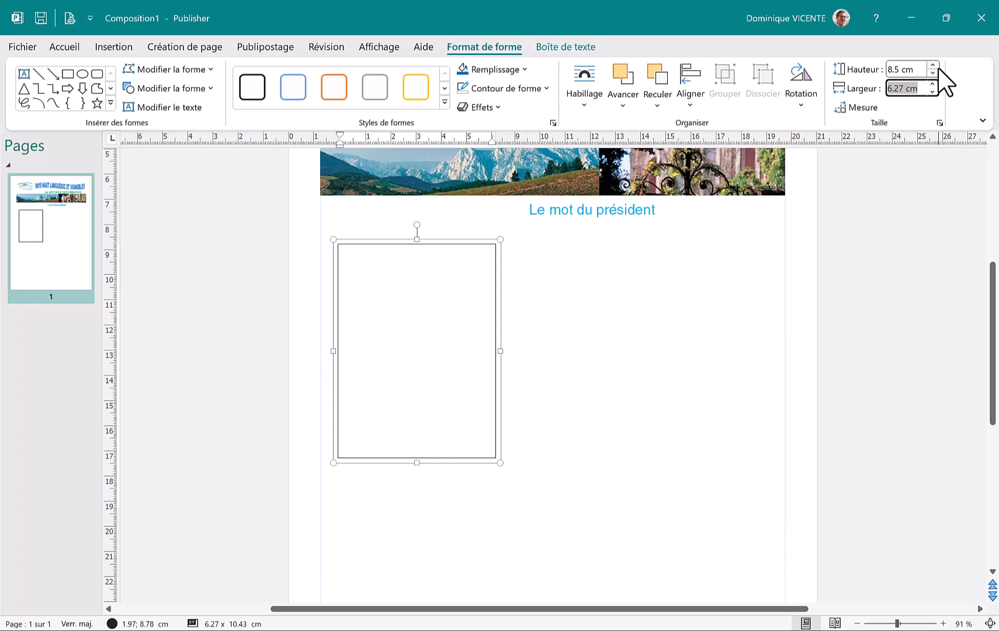
pyautogui.write('4.2')
pyautogui.click(637, 278)
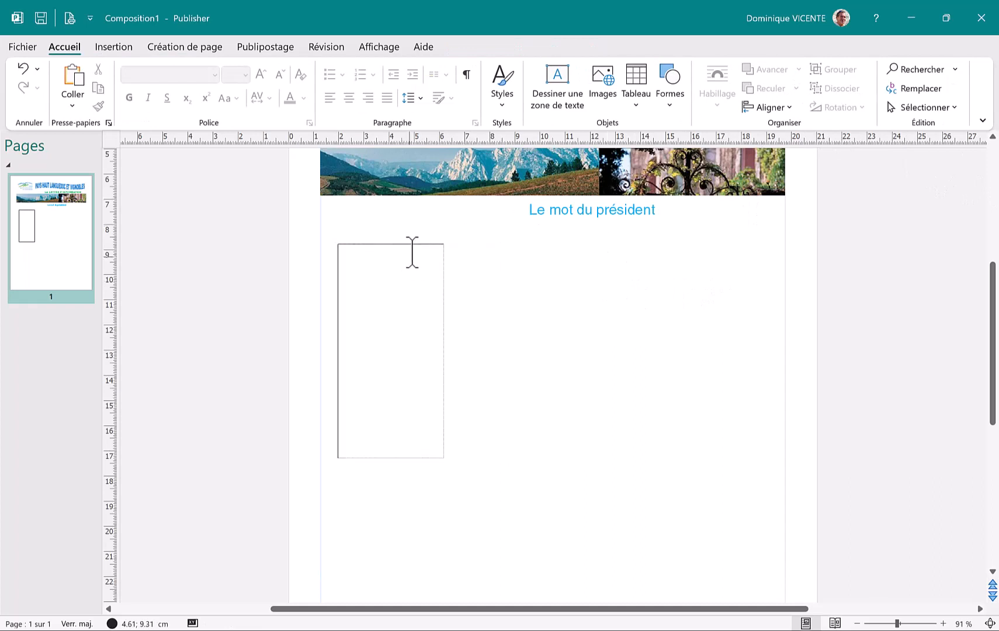
pyautogui.moveTo(415, 243); pyautogui.dragTo(397, 241)
pyautogui.click(484, 287)
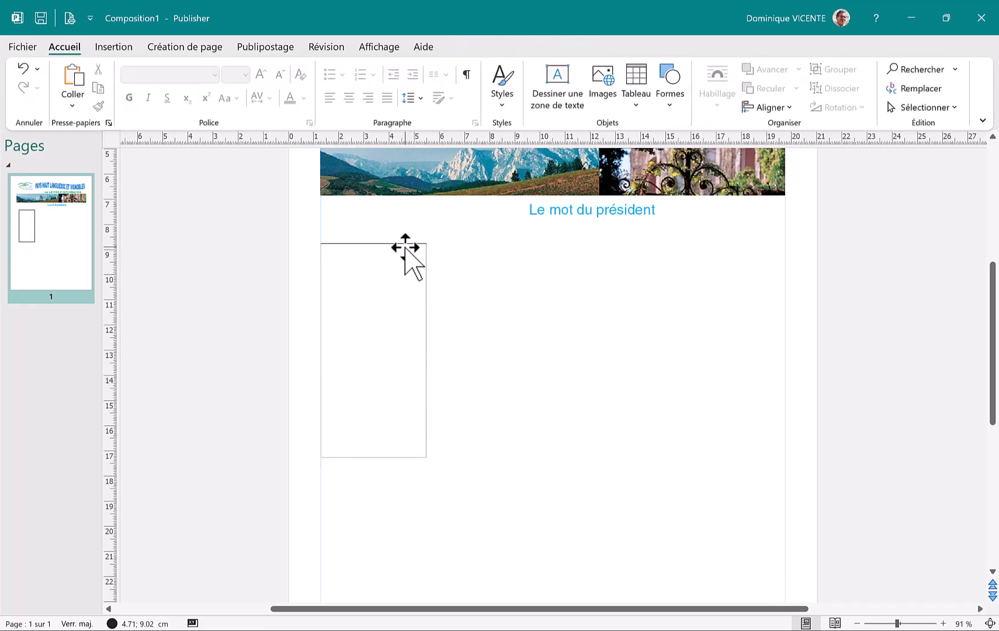
# Duplicate the outlined text box three times and move the last copy against the page's right margin
pyautogui.click(404, 247)
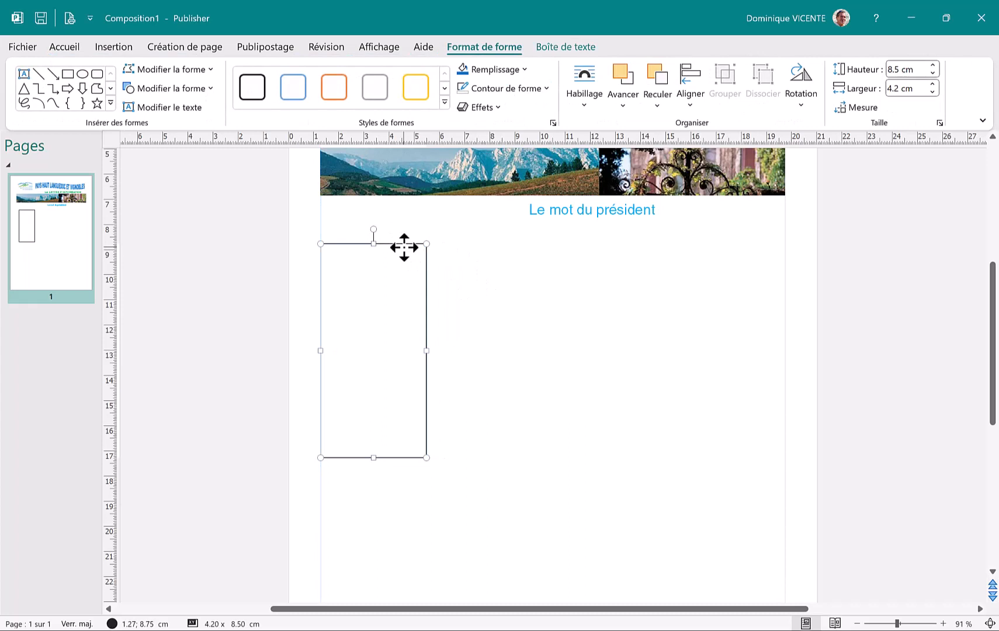
pyautogui.hotkey('ctrl', 'd')
pyautogui.hotkey('ctrl', 'd')
pyautogui.hotkey('ctrl', 'd')
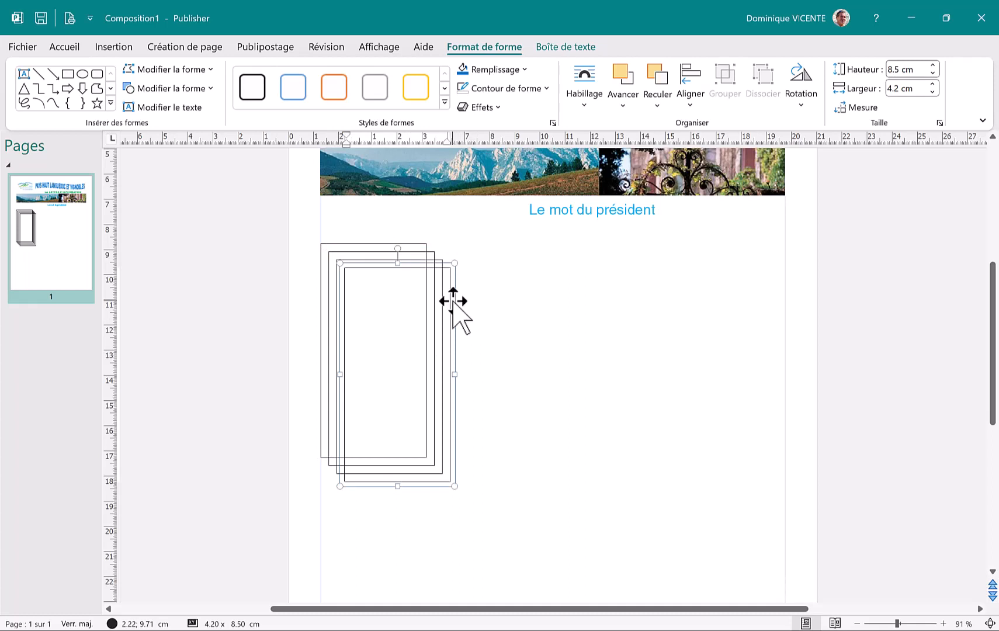
pyautogui.moveTo(453, 301); pyautogui.dragTo(786, 306)
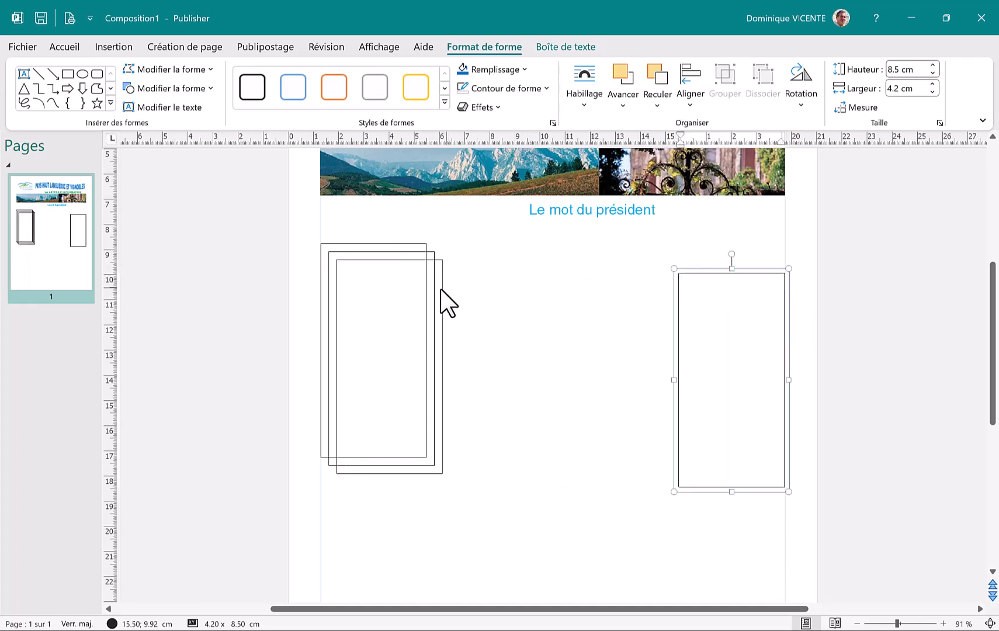
# Spread the two remaining overlapping text box copies between the leftmost and rightmost boxes, so all four stand side by side
pyautogui.moveTo(440, 289); pyautogui.dragTo(657, 308)
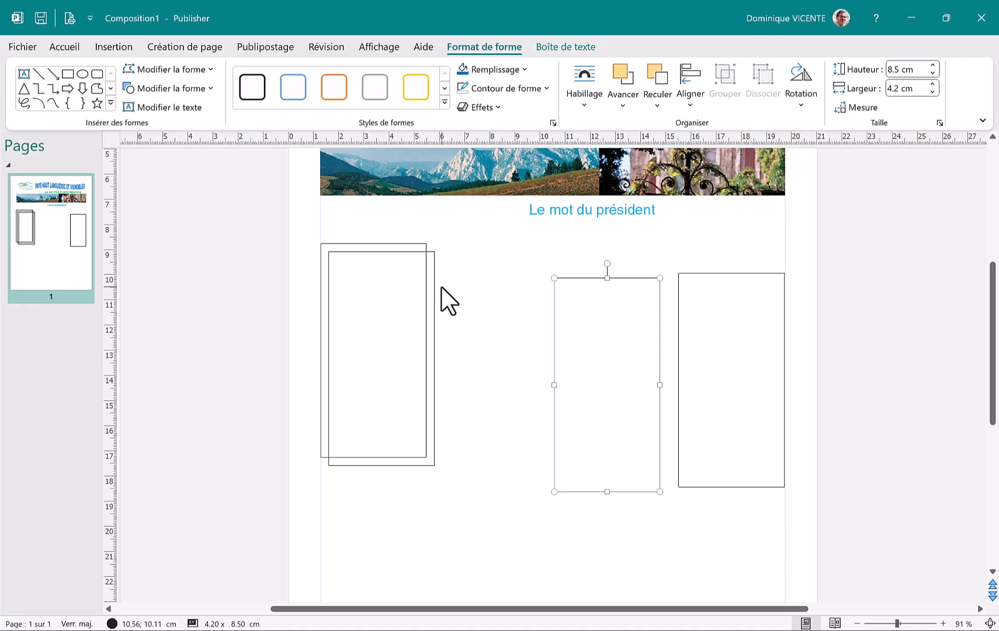
pyautogui.moveTo(433, 287); pyautogui.dragTo(539, 318)
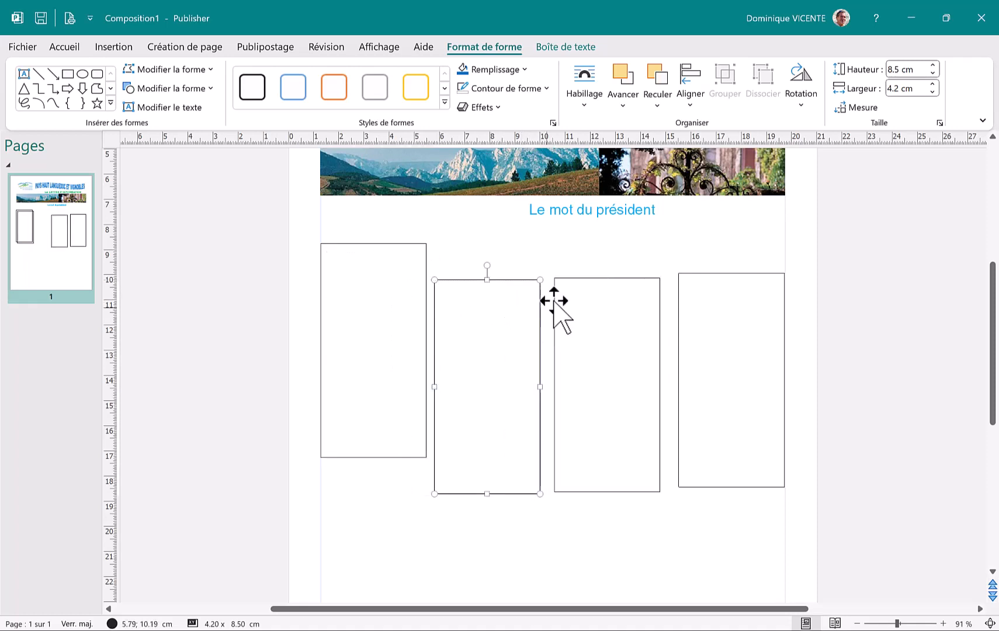
pyautogui.click(356, 501)
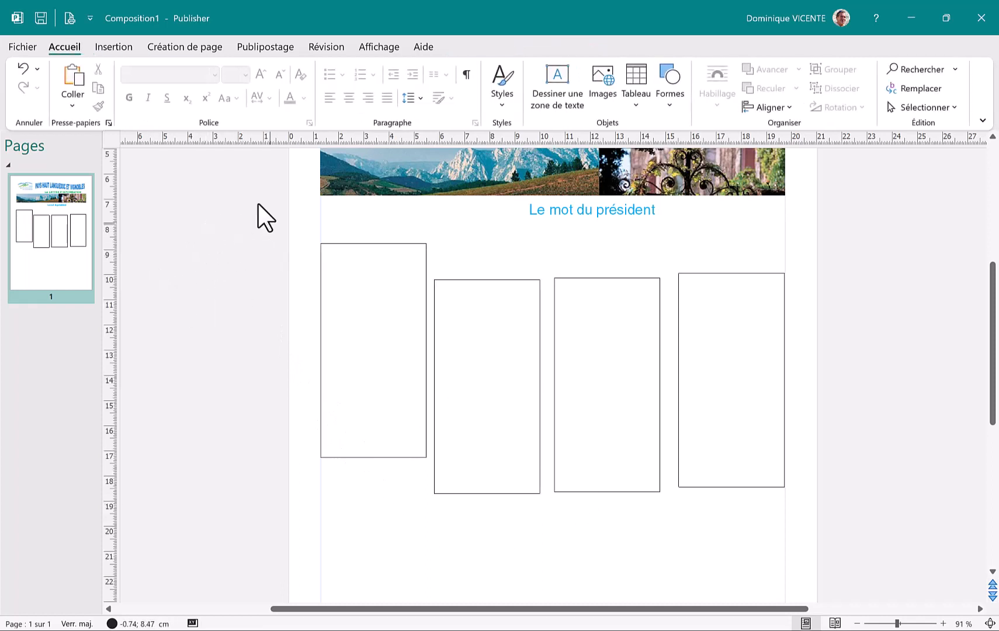
# Align the four text boxes along their top edges and distribute them horizontally across the page
pyautogui.moveTo(362, 240); pyautogui.dragTo(816, 519)
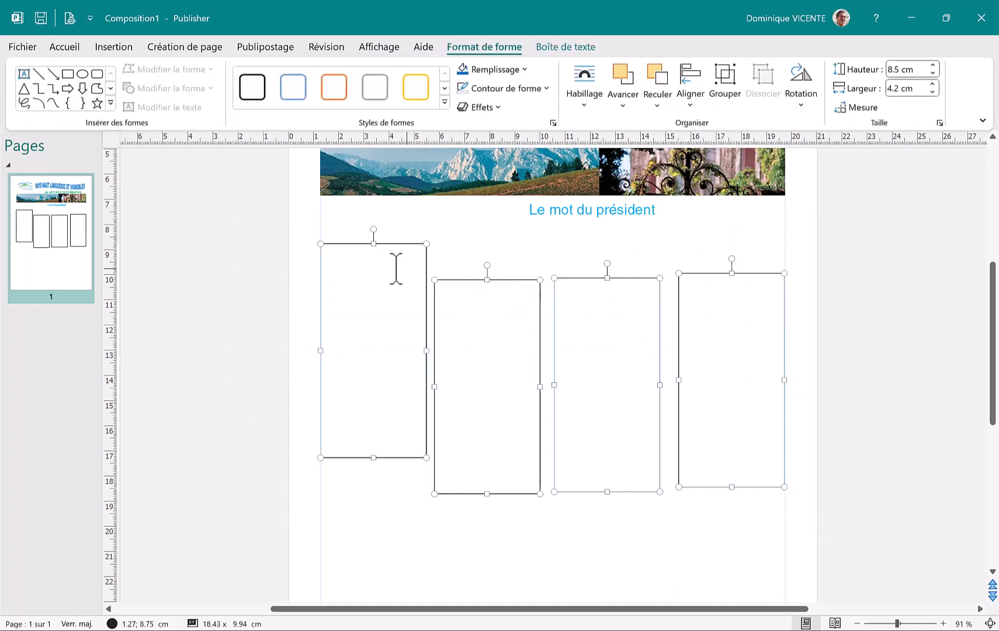
pyautogui.click(690, 105)
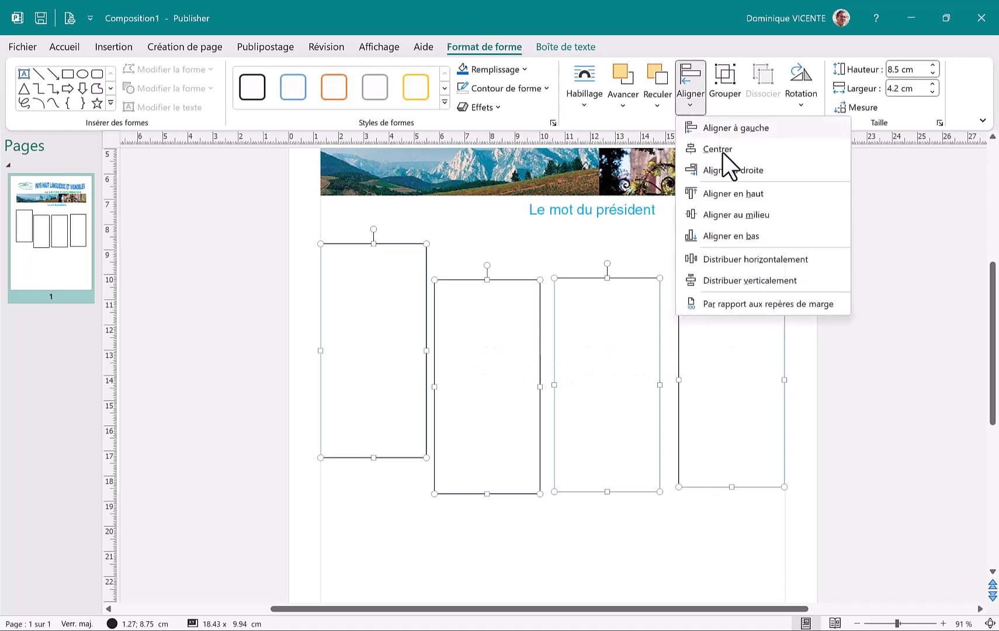
pyautogui.click(740, 195)
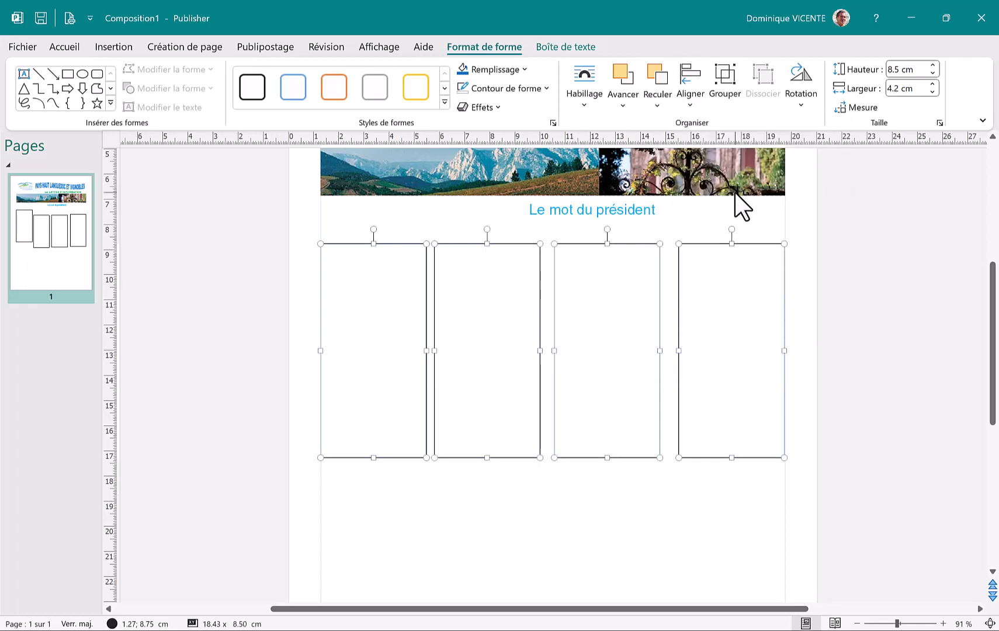
pyautogui.click(690, 105)
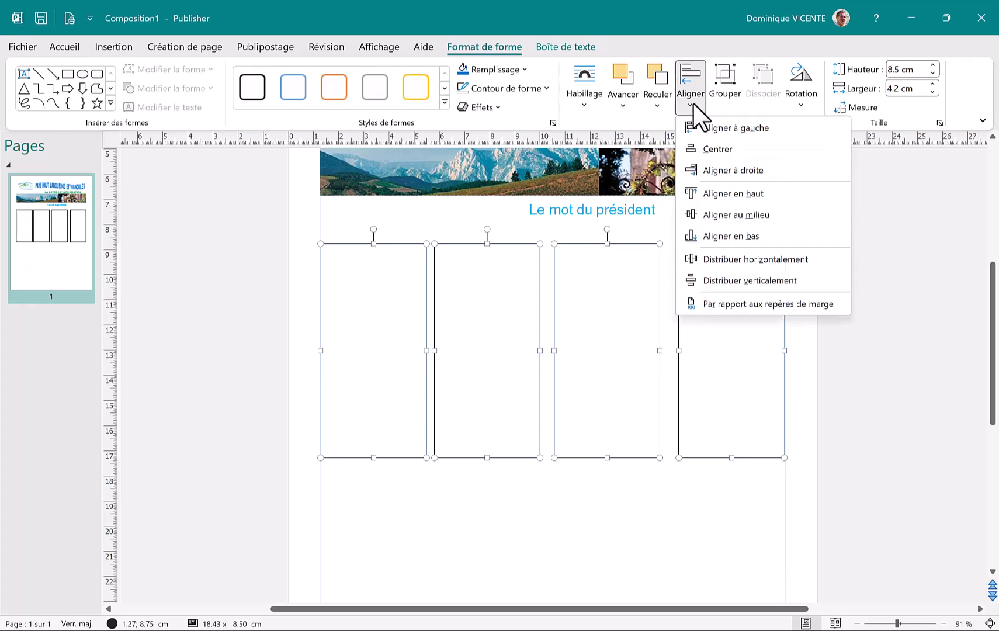
pyautogui.click(737, 263)
pyautogui.click(736, 257)
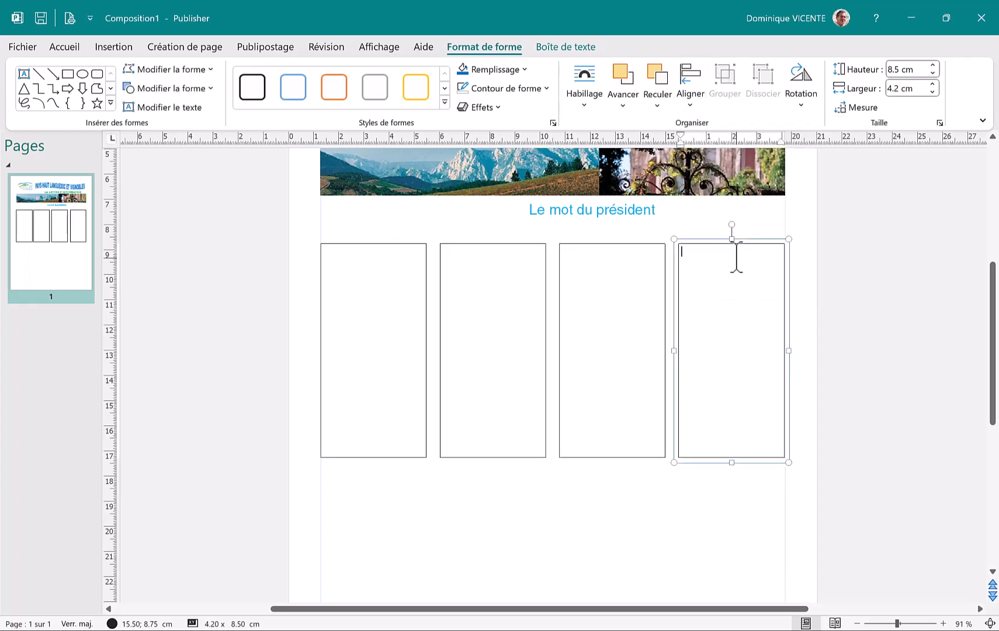
pyautogui.click(827, 262)
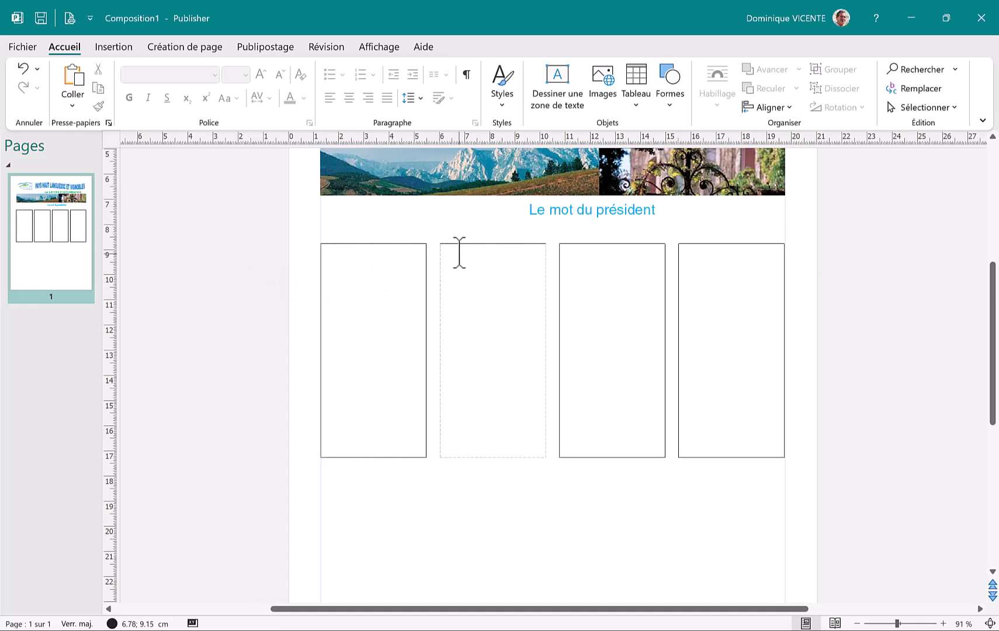
# Copy the whole president's article from its Notepad file and paste it into the second text box in Publisher
pyautogui.hotkey('alt', 'Tab')
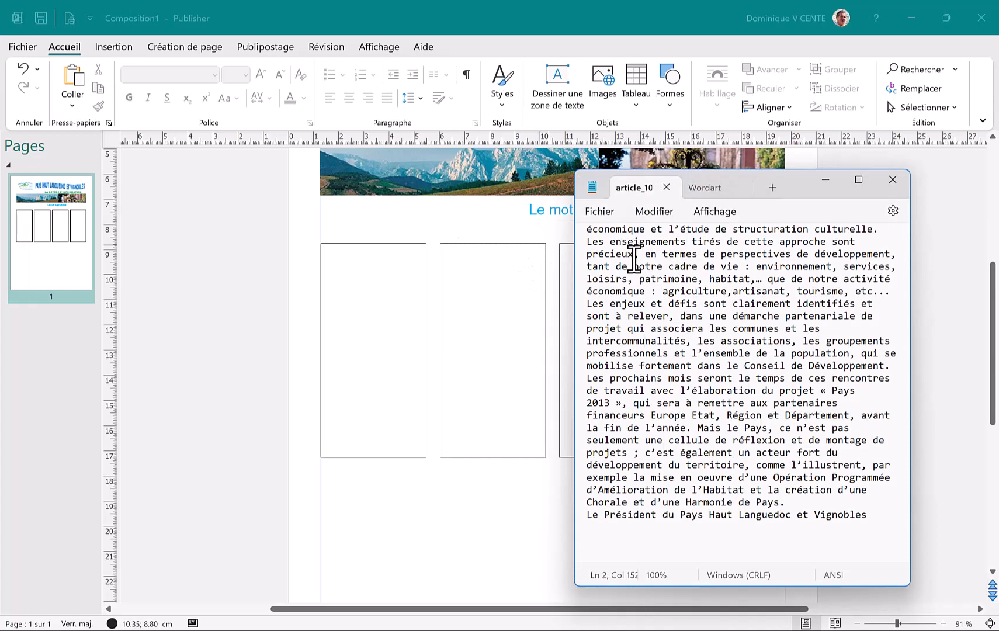
pyautogui.hotkey('ctrl', 'a')
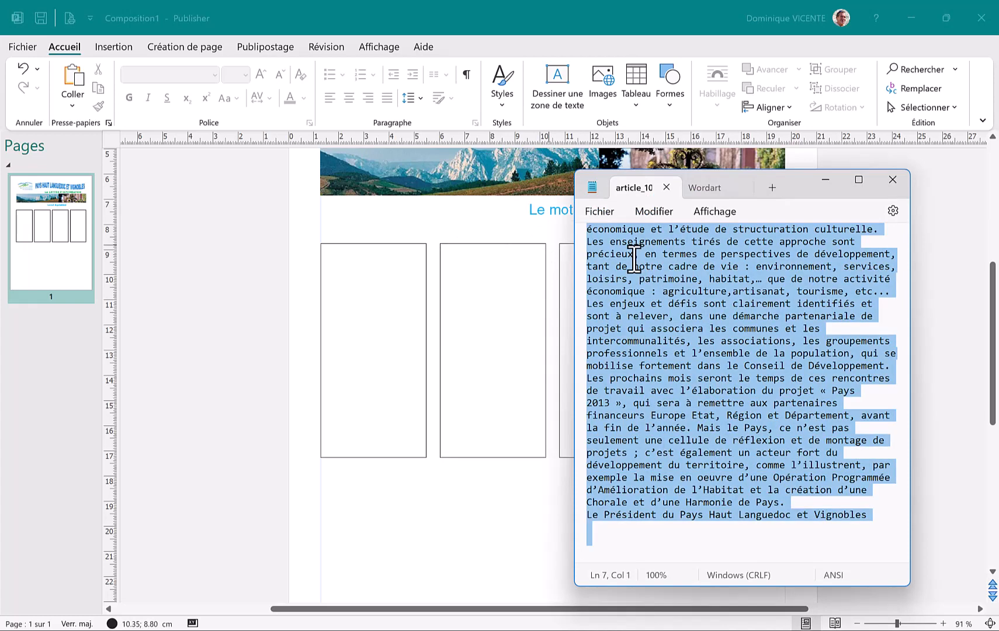
pyautogui.click(468, 260)
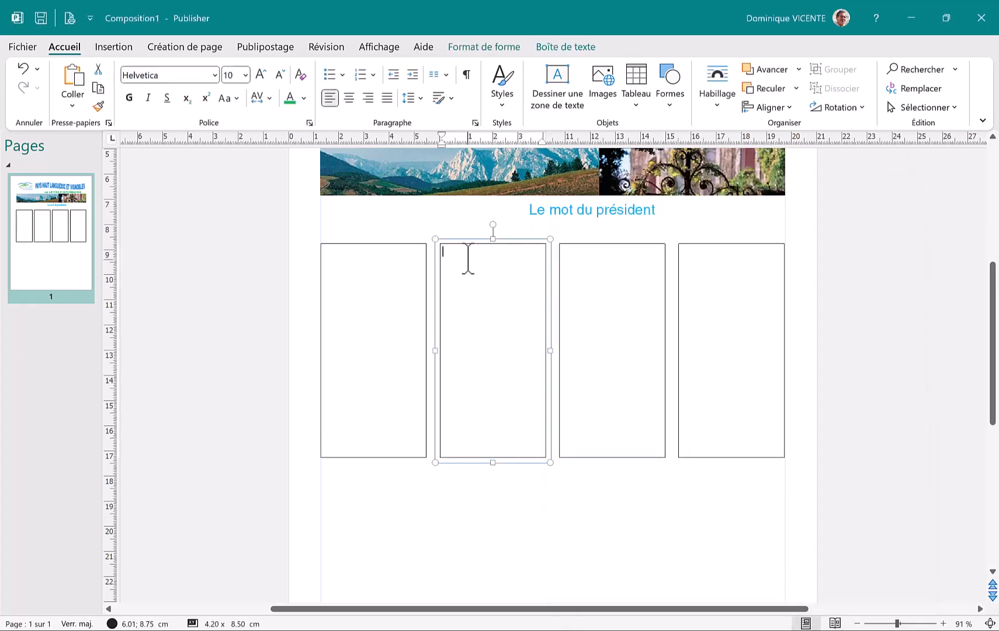
pyautogui.hotkey('ctrl', 'v')
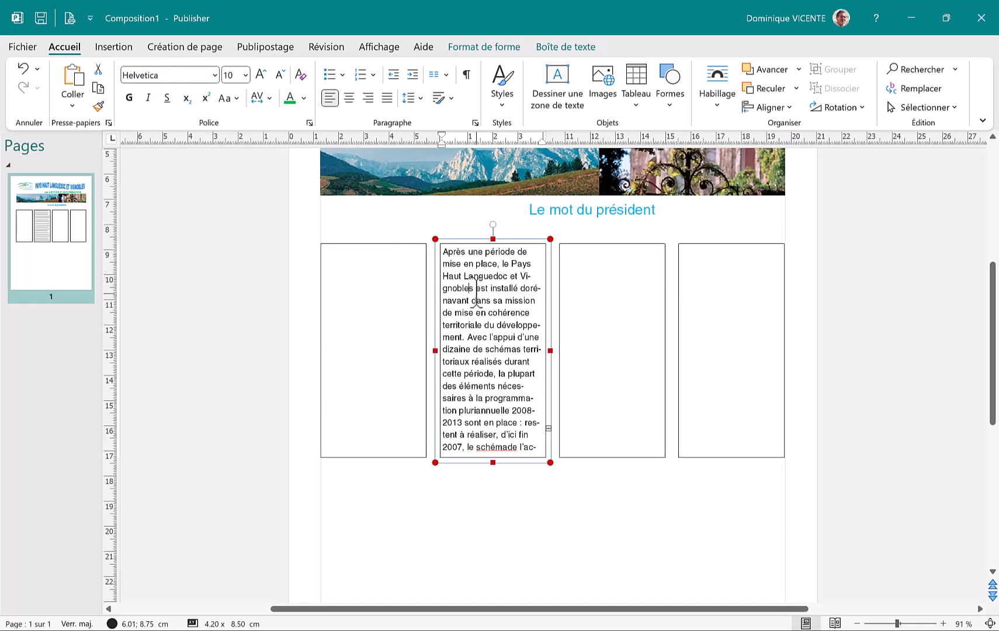
# Set the font size of the entire pasted article to 8
pyautogui.hotkey('ctrl', 'a')
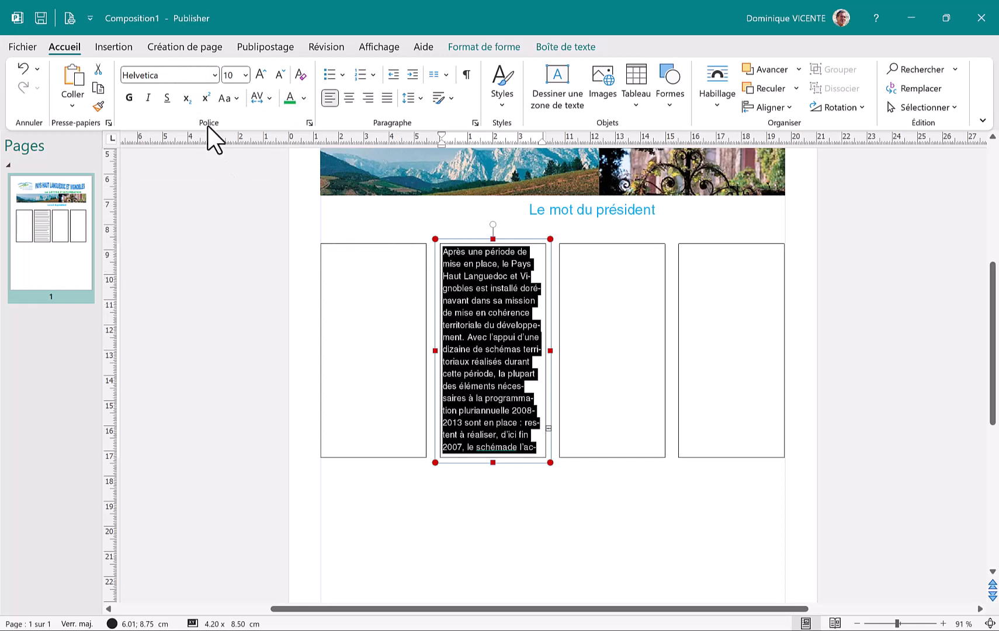
pyautogui.click(244, 75)
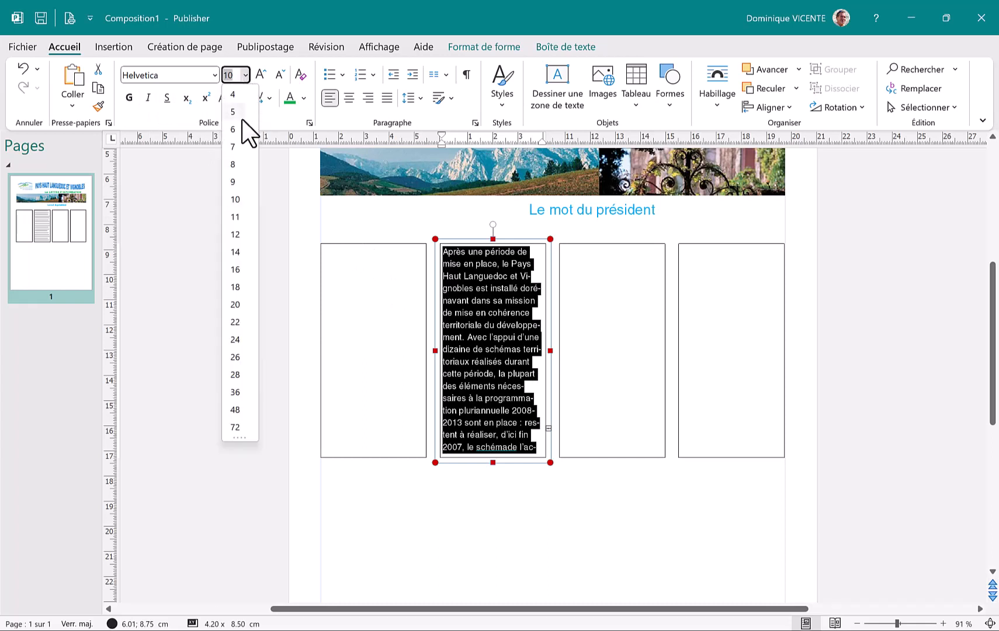
pyautogui.click(234, 164)
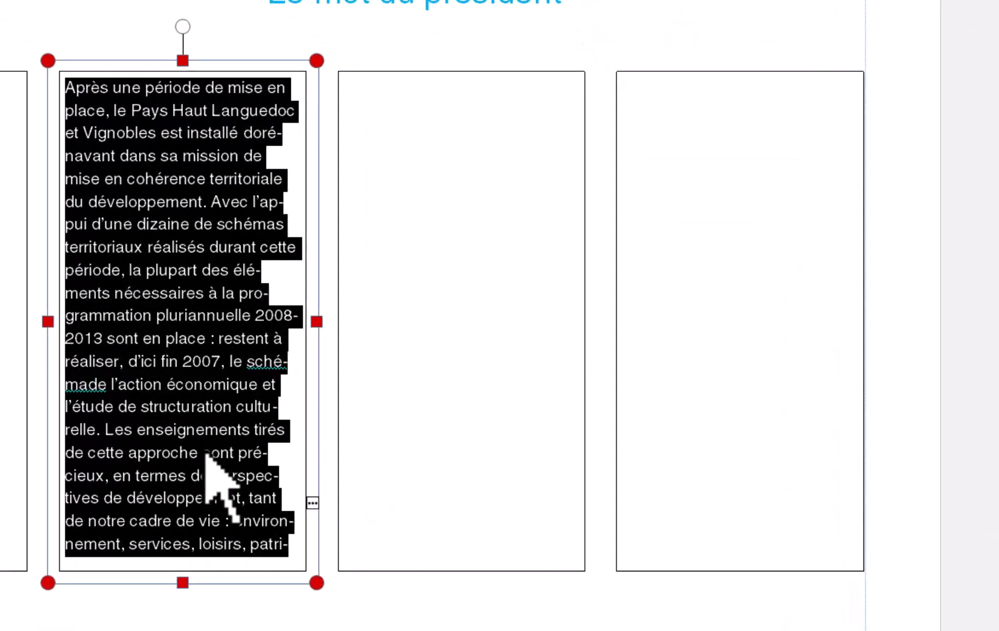
pyautogui.click(498, 407)
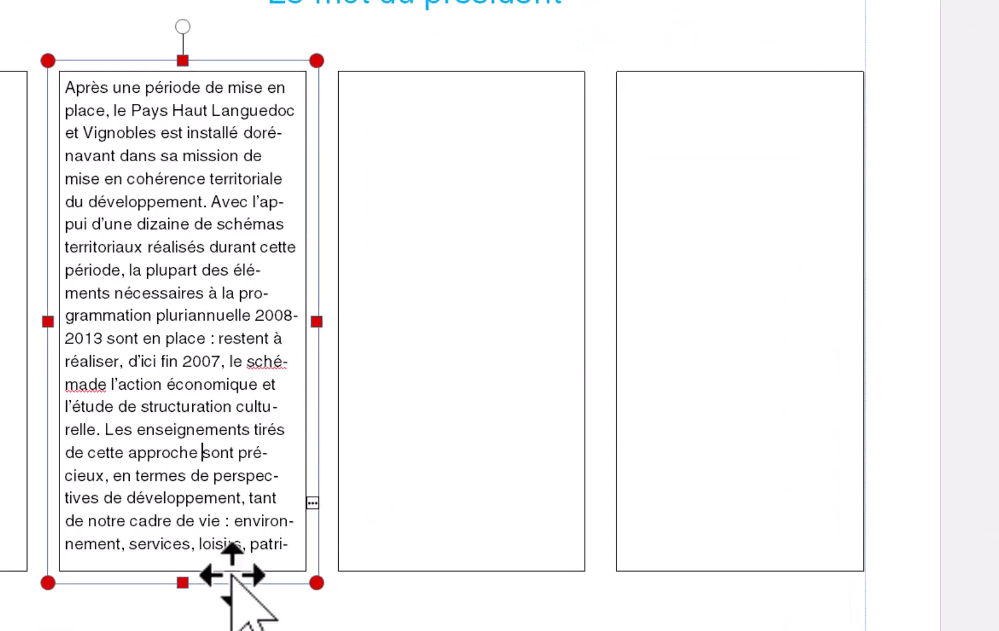
# Link the second text box to the third and the third to the fourth, flowing the article's overflow through them
pyautogui.click(313, 502)
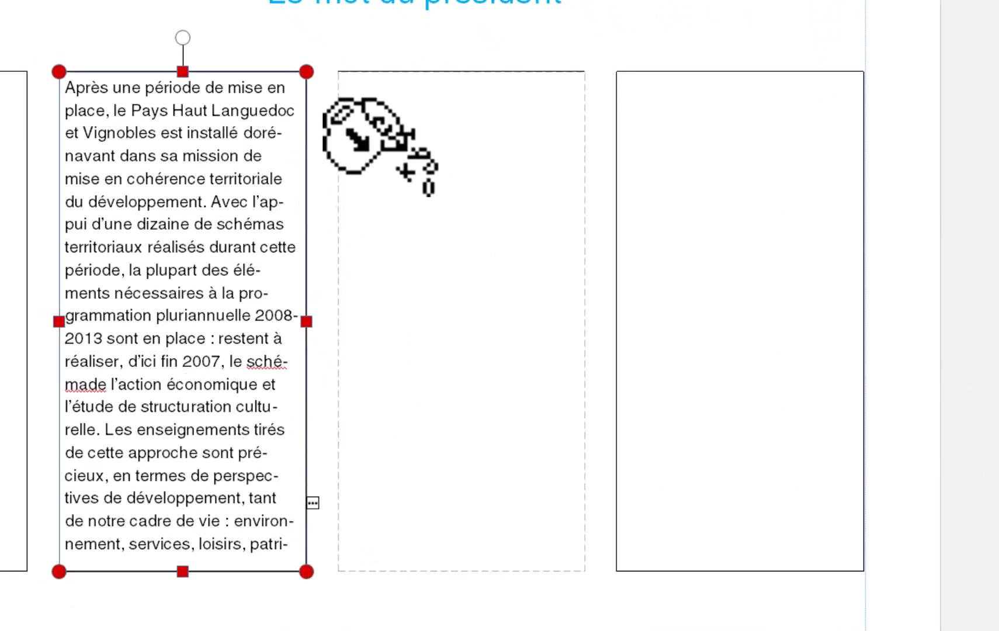
pyautogui.click(351, 137)
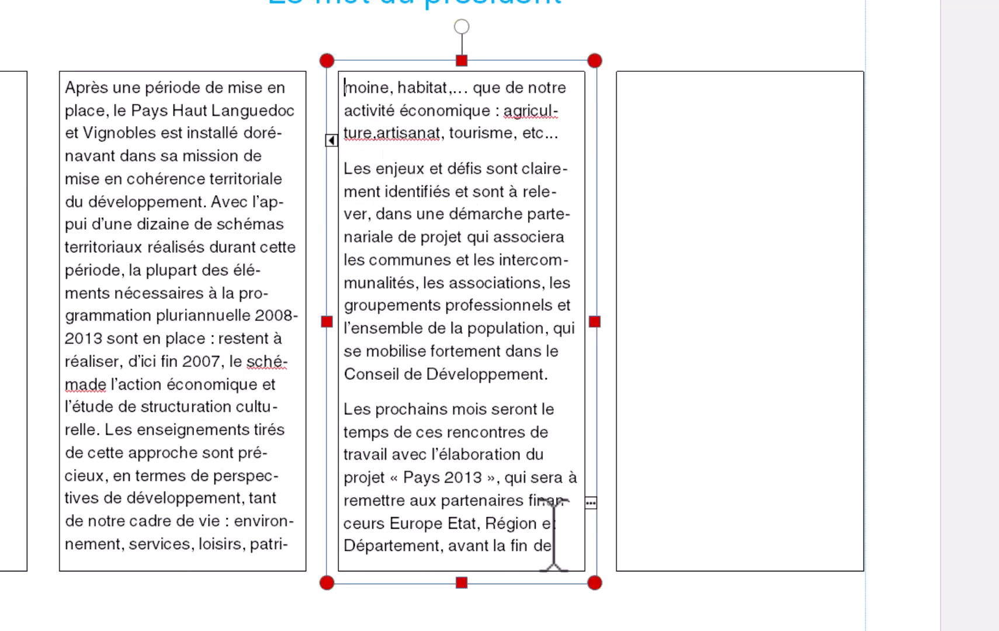
pyautogui.click(591, 504)
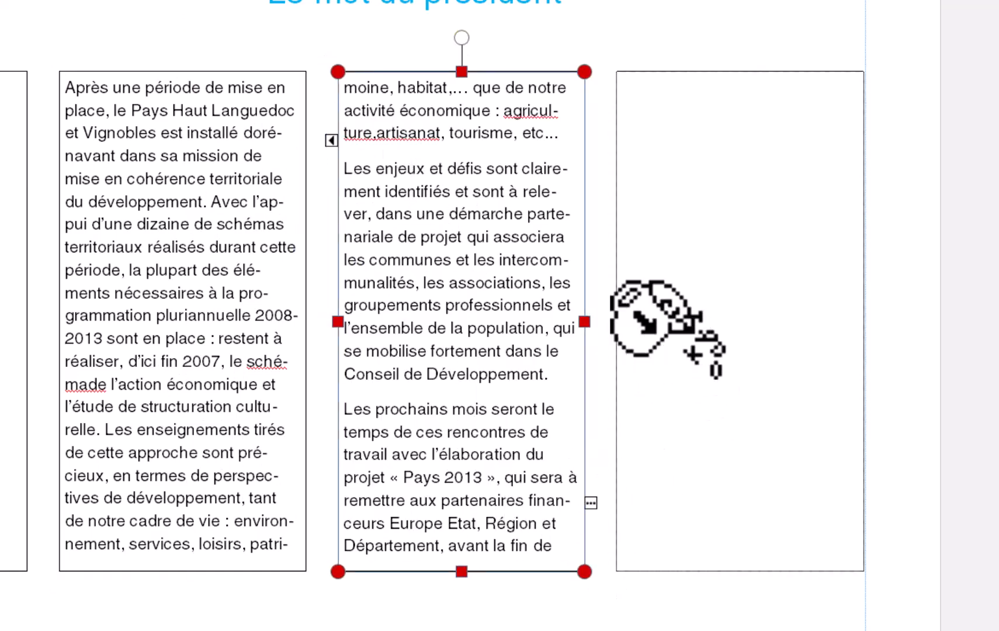
pyautogui.click(627, 176)
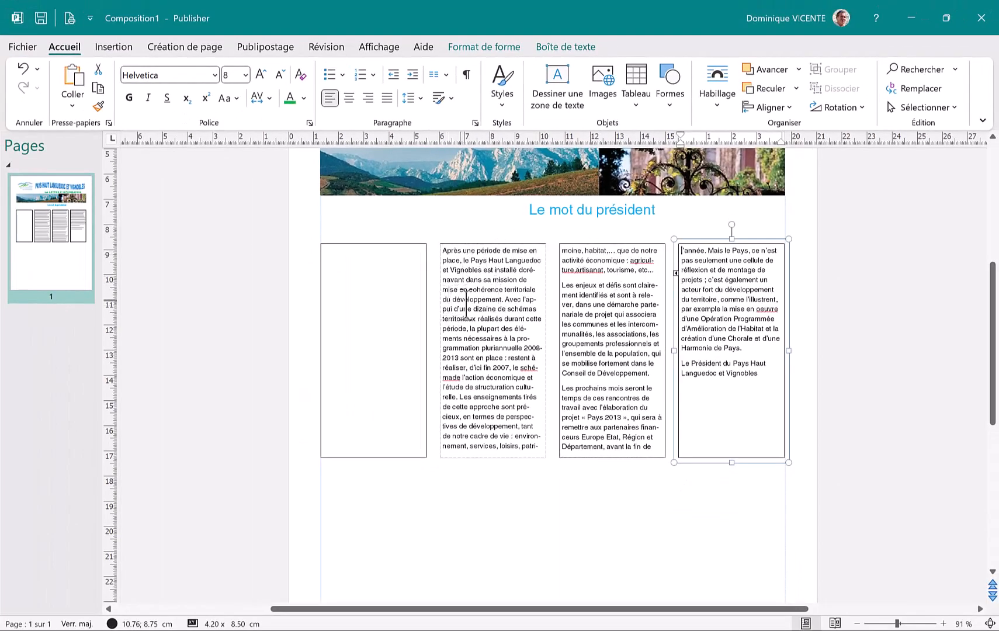
# Start new paragraphs in the second text box before "Avec l'appui d'une dizaine" and before "Les enseignements tirés"
pyautogui.click(504, 299)
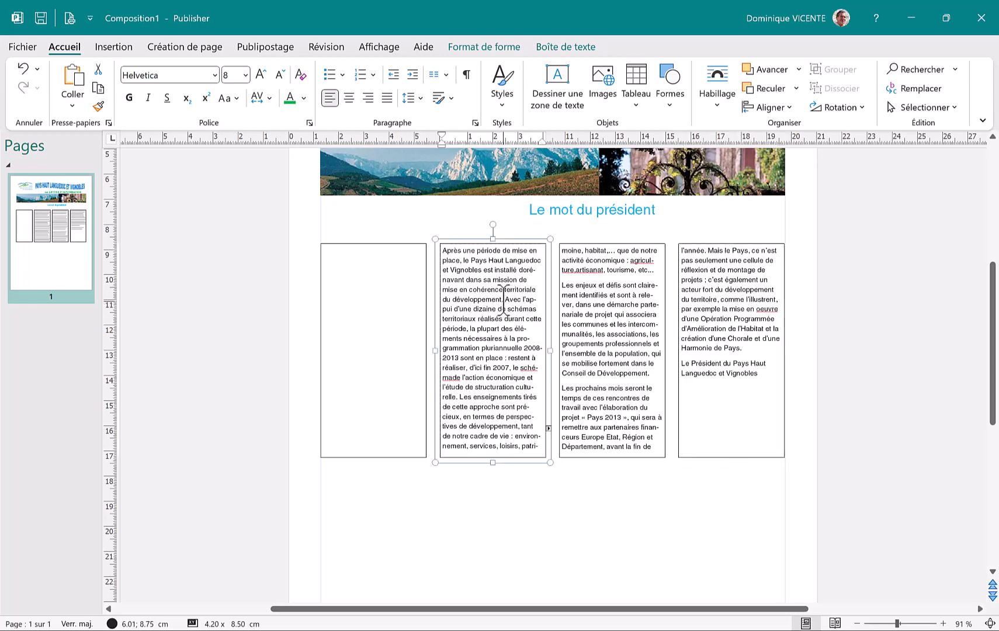
pyautogui.press('Return')
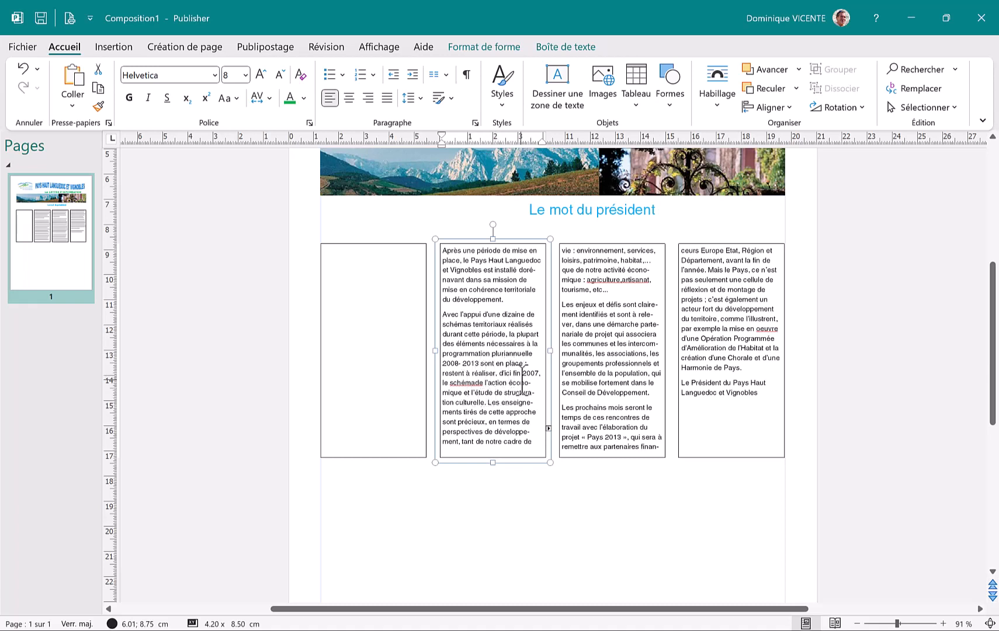
pyautogui.press('Return')
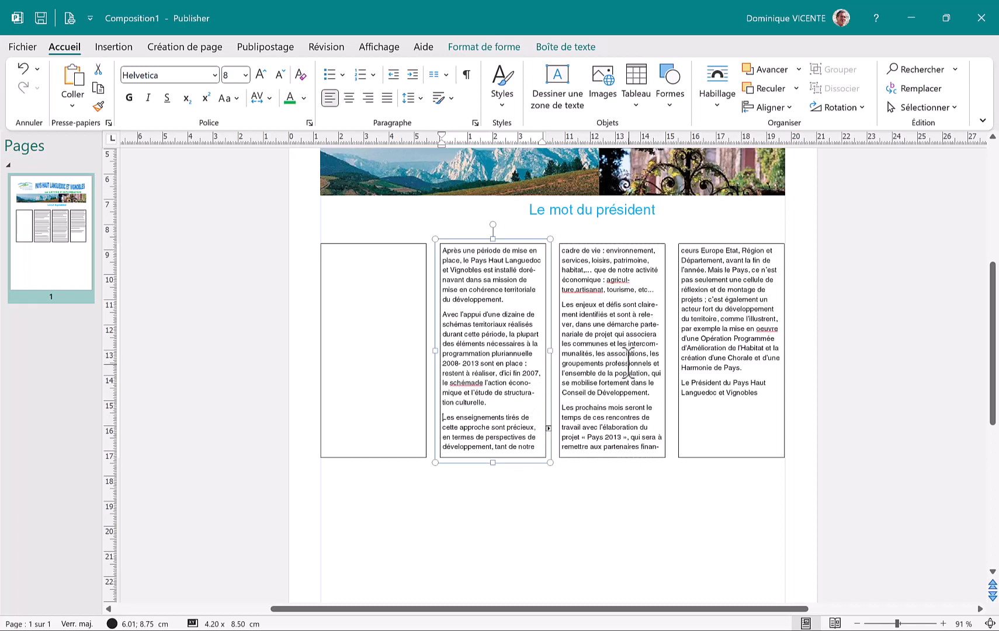
# Fill the empty first text box with the standard blue colour
pyautogui.click(385, 244)
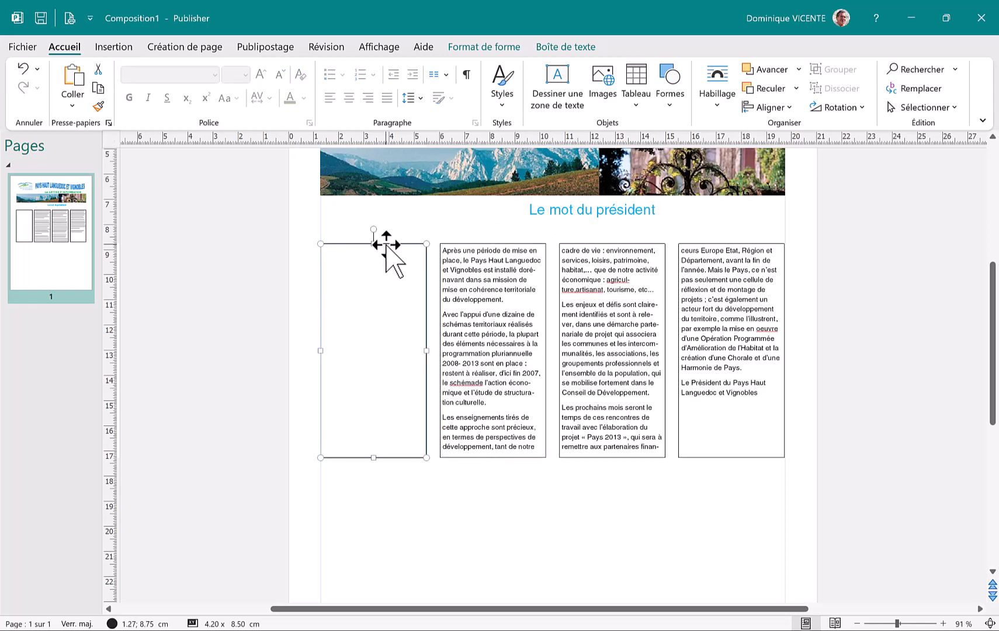
pyautogui.click(492, 46)
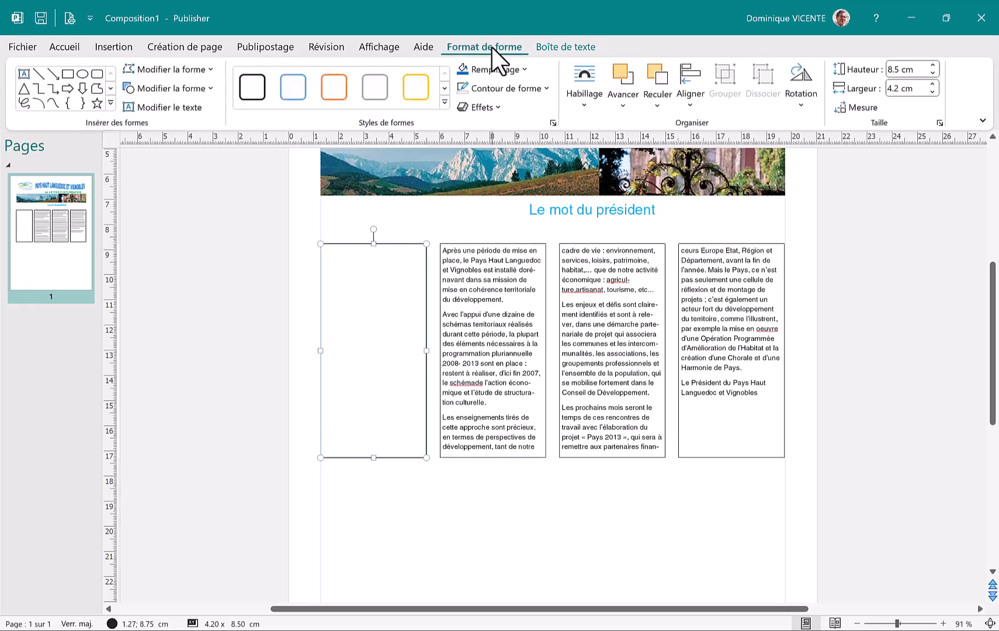
pyautogui.click(526, 67)
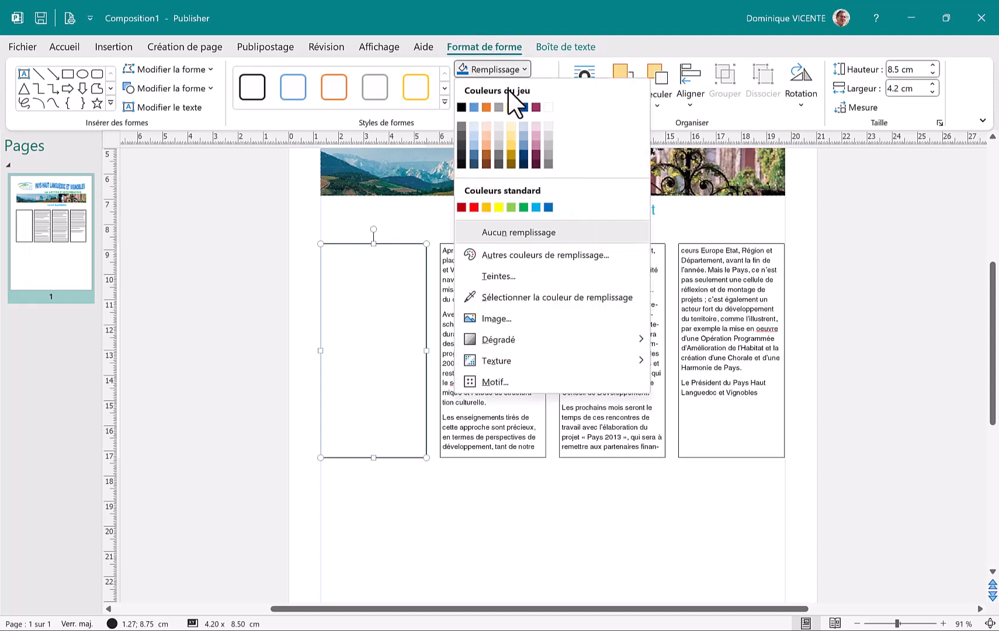
pyautogui.click(548, 208)
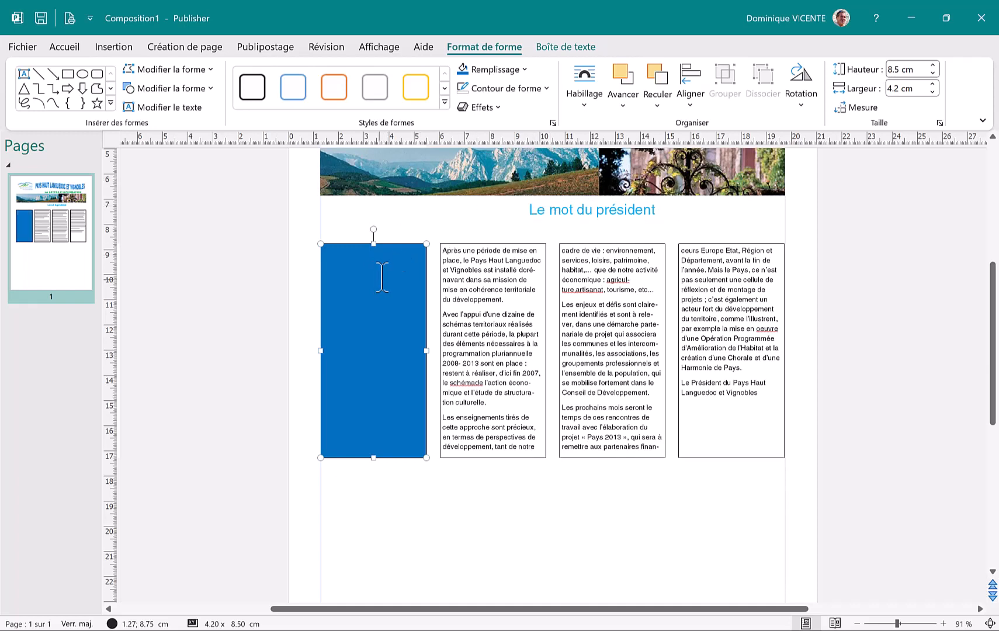
# Copy the full SOMMAIRE text from the sommaire file in Notepad and paste it into the blue text box in Publisher
pyautogui.hotkey('alt', 'Tab')
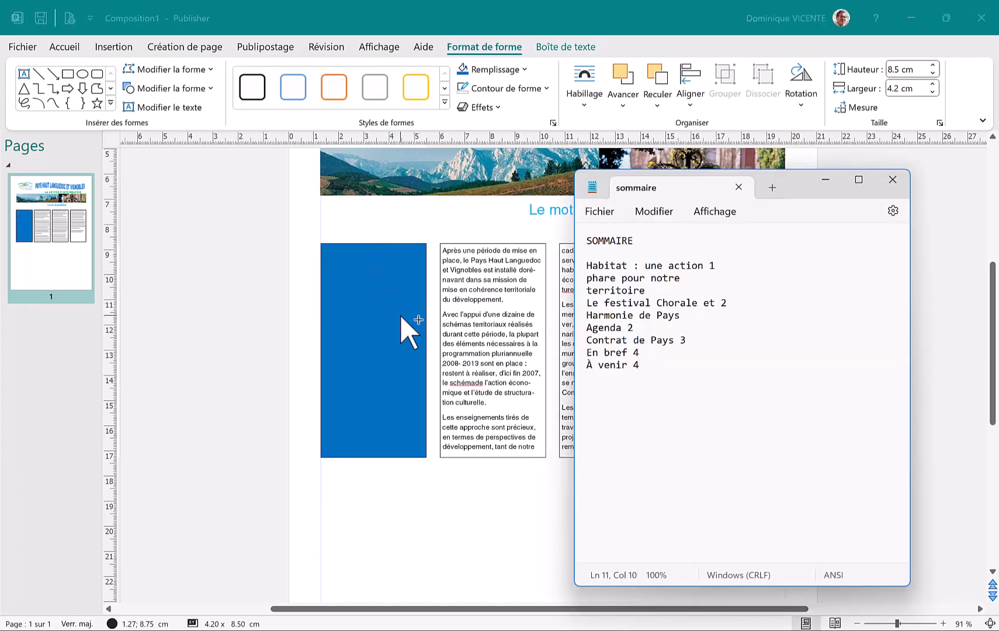
pyautogui.hotkey('ctrl', 'a')
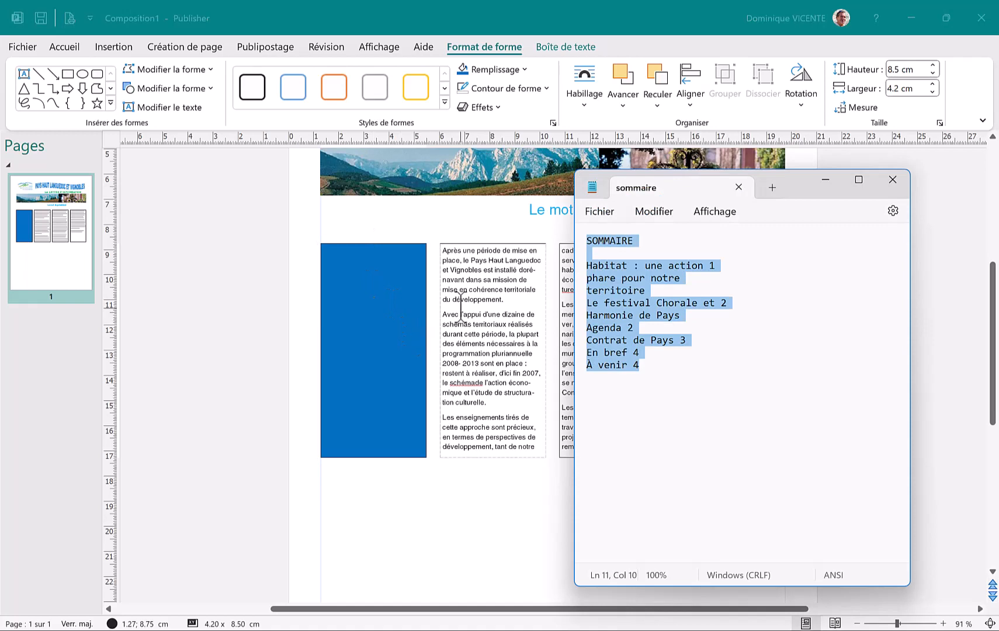
pyautogui.click(337, 263)
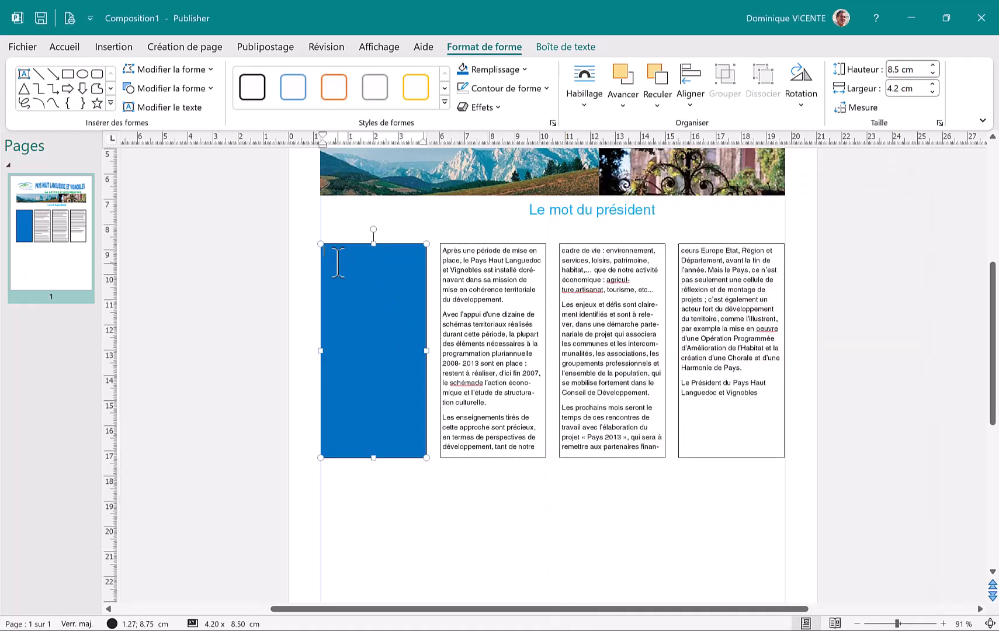
pyautogui.write('SOMMAIRE  Habitat : une action 1 phare pour notre territoire Le festival Chorale et 2 Harmonie de Pays Agenda 2 Contrat de Pays 3 En bref 4 A venir 4')
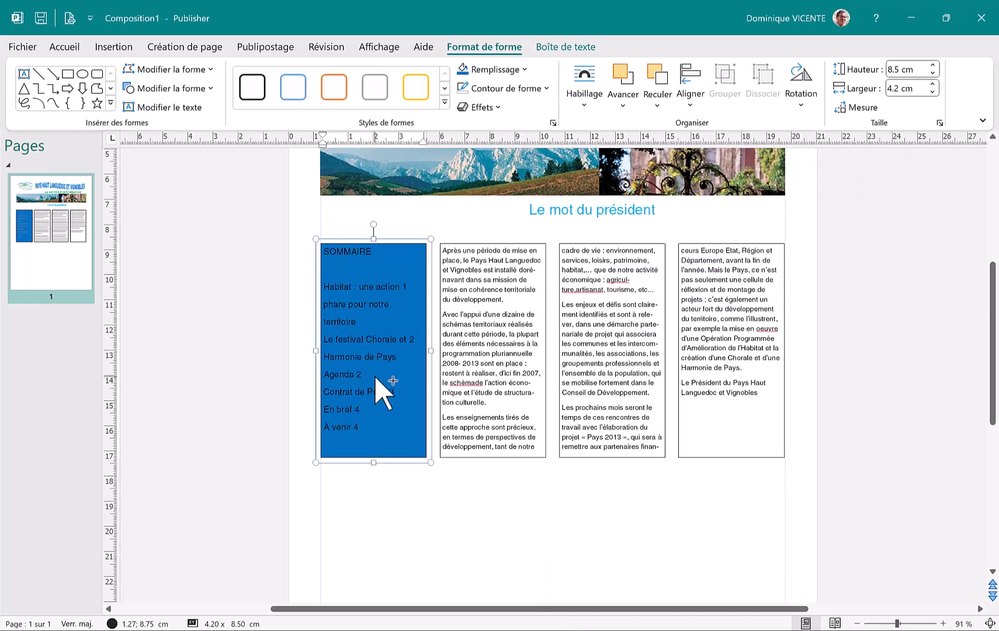
# Set all the text in the blue SOMMAIRE box to white at 10 pt
pyautogui.hotkey('ctrl', 'a')
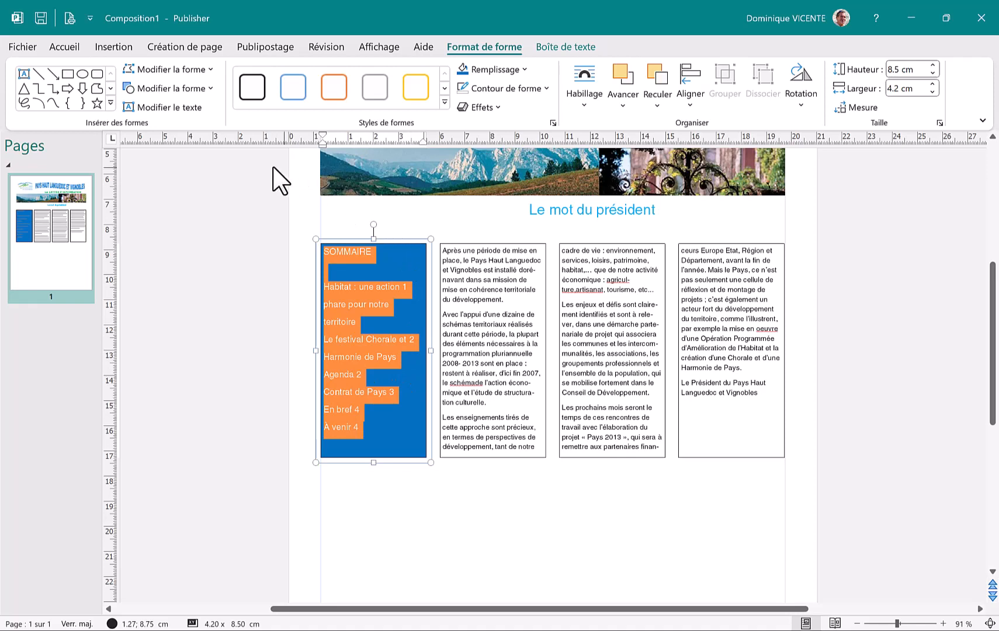
pyautogui.click(67, 50)
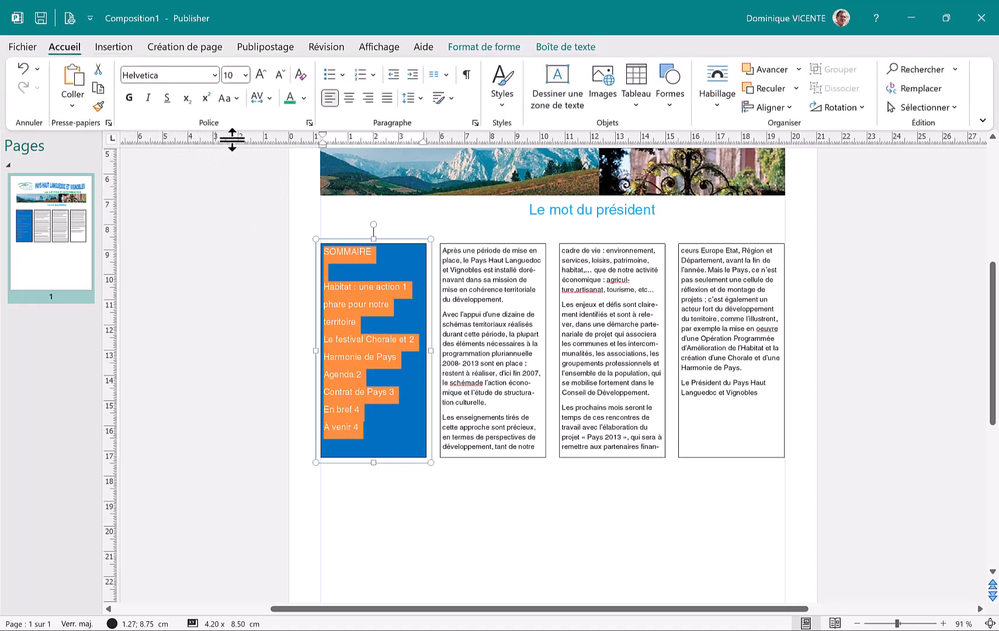
pyautogui.click(303, 98)
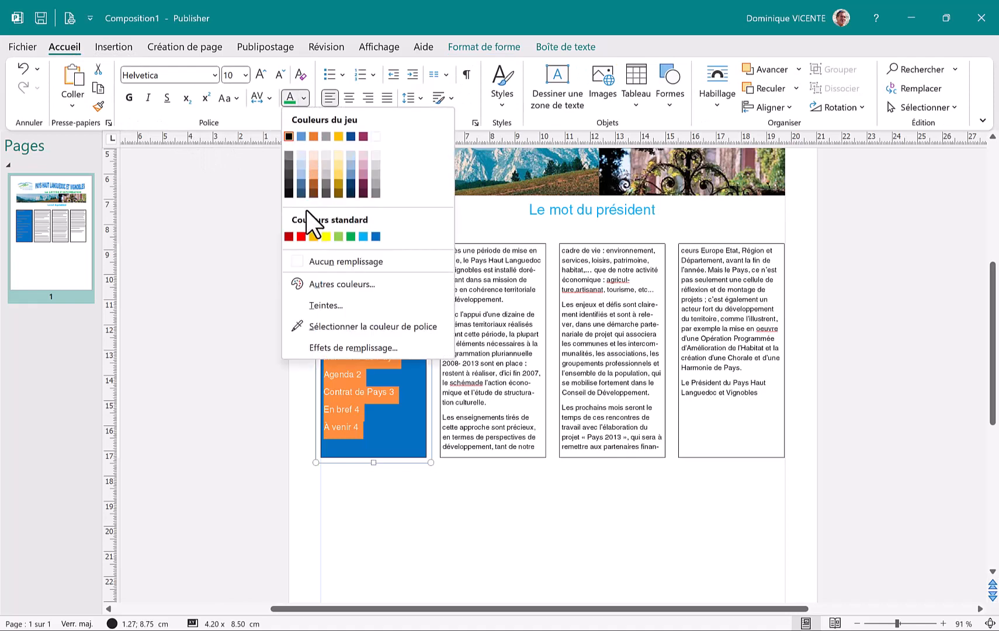
pyautogui.click(376, 136)
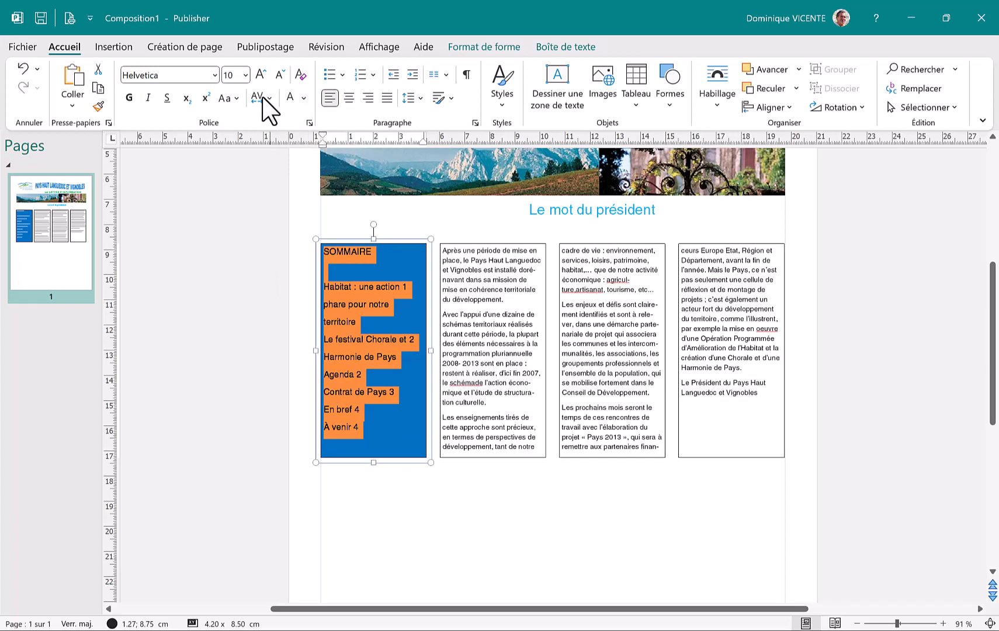
pyautogui.click(245, 75)
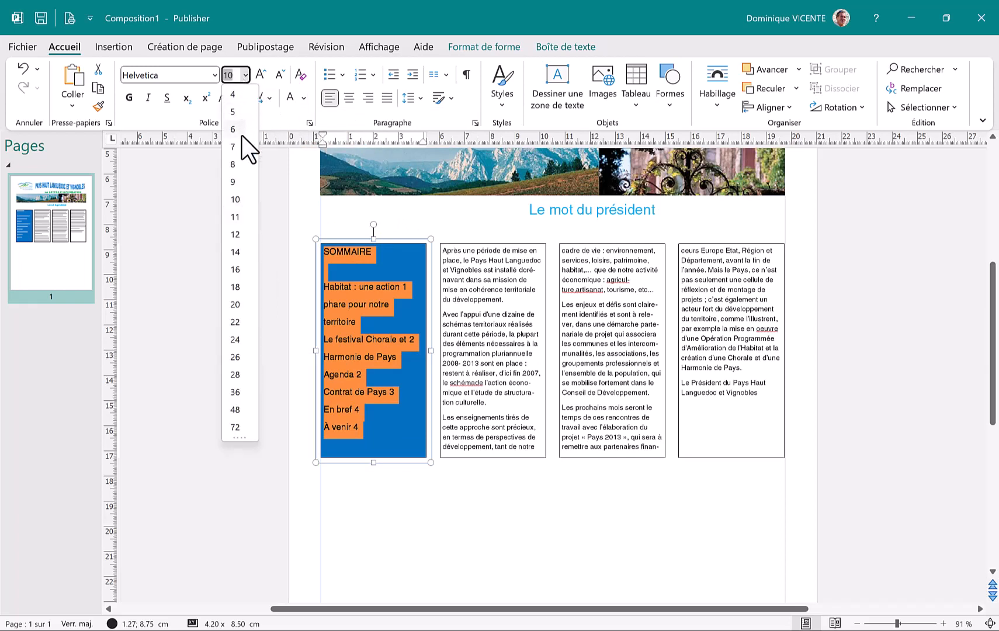
pyautogui.click(242, 199)
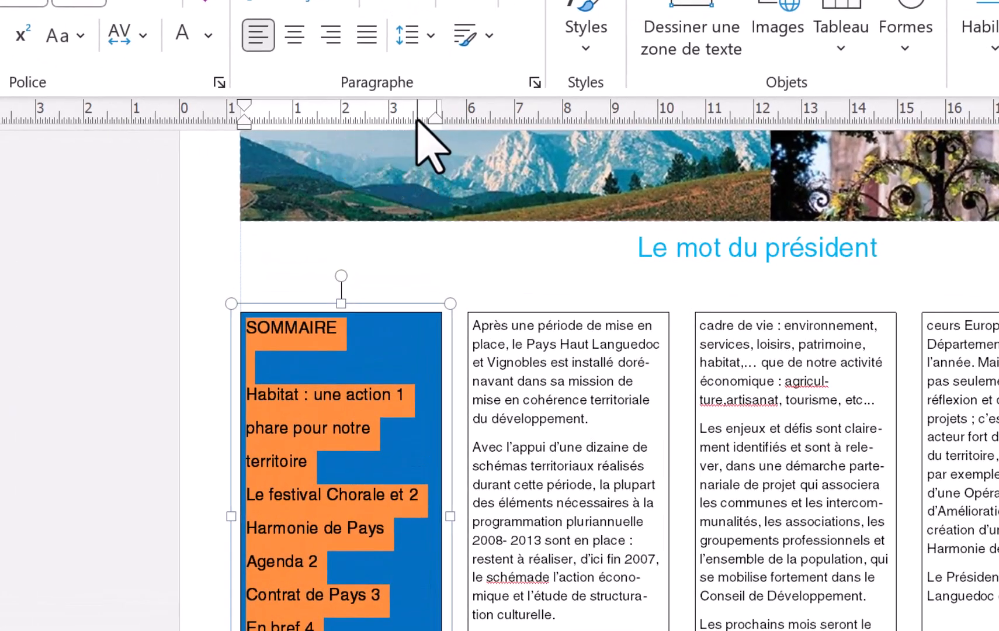
# Add a tab stop at about 3.5 cm for the SOMMAIRE text, tab each entry's page number to it, and centre the SOMMAIRE title
pyautogui.click(416, 120)
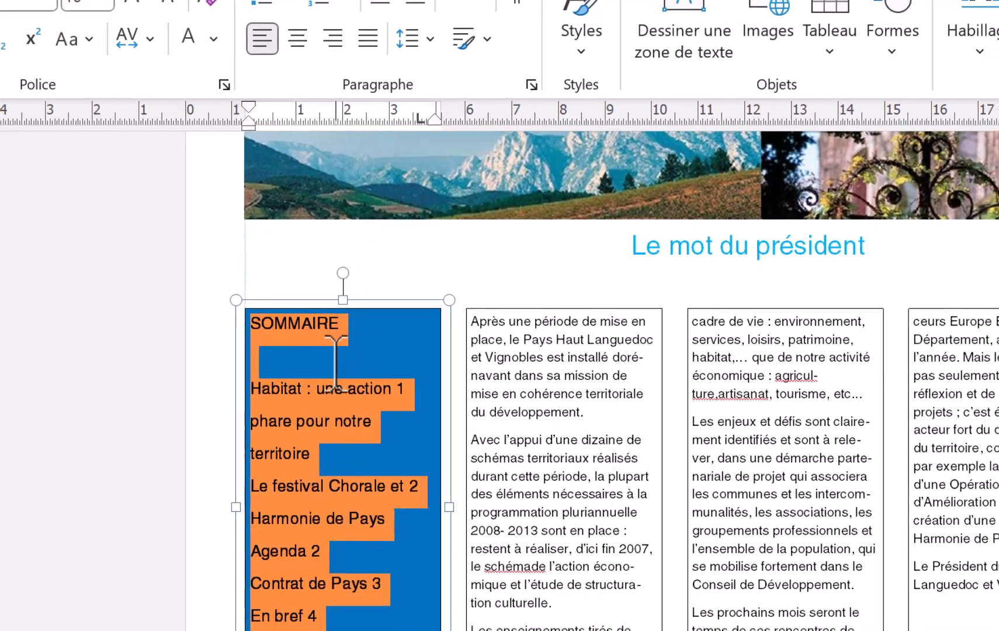
pyautogui.click(310, 381)
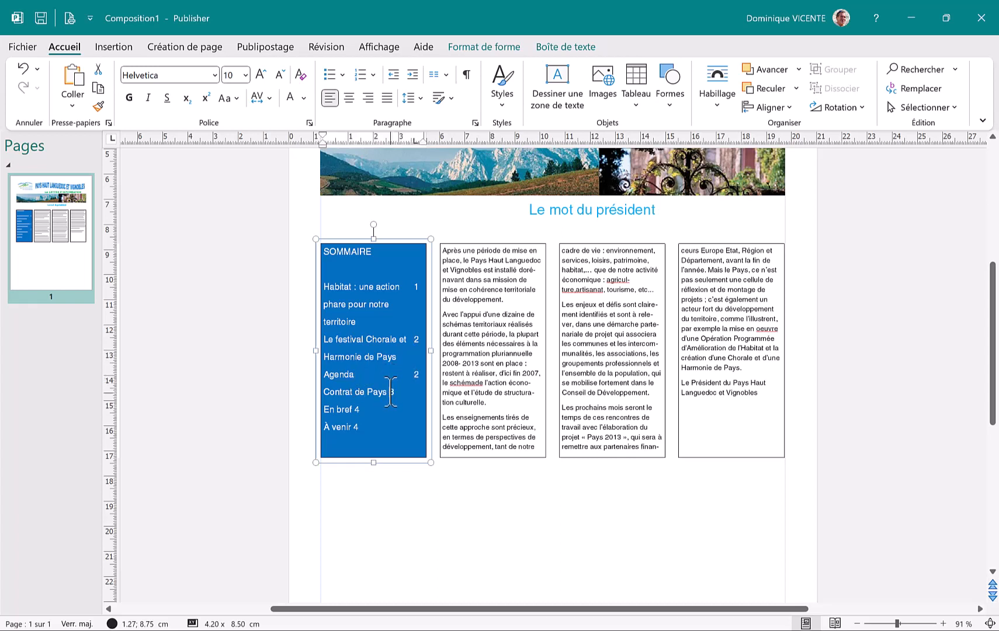
pyautogui.click(356, 409)
pyautogui.press('Tab')
pyautogui.click(350, 98)
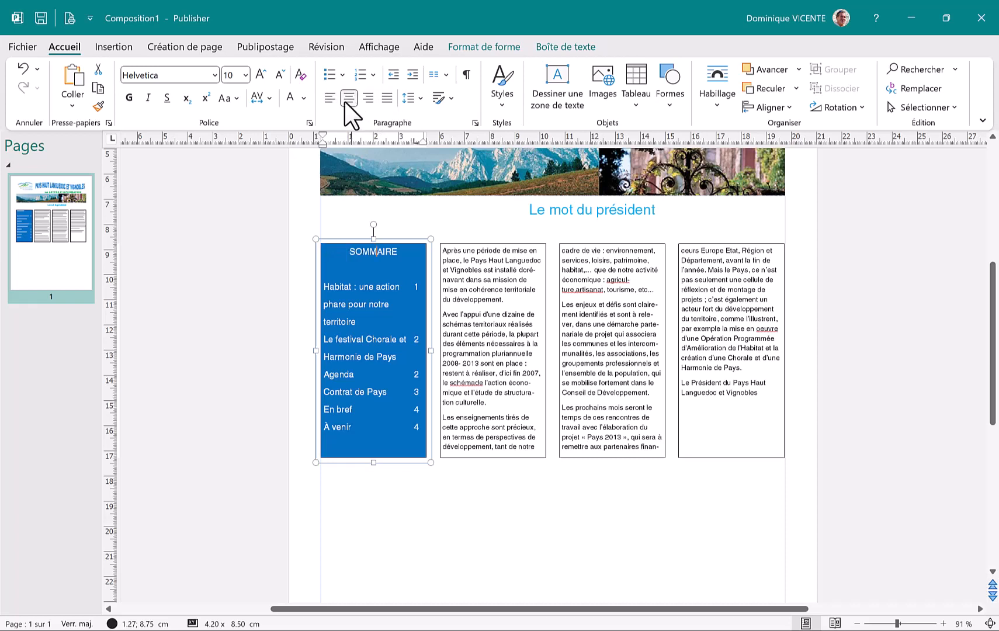
pyautogui.click(234, 184)
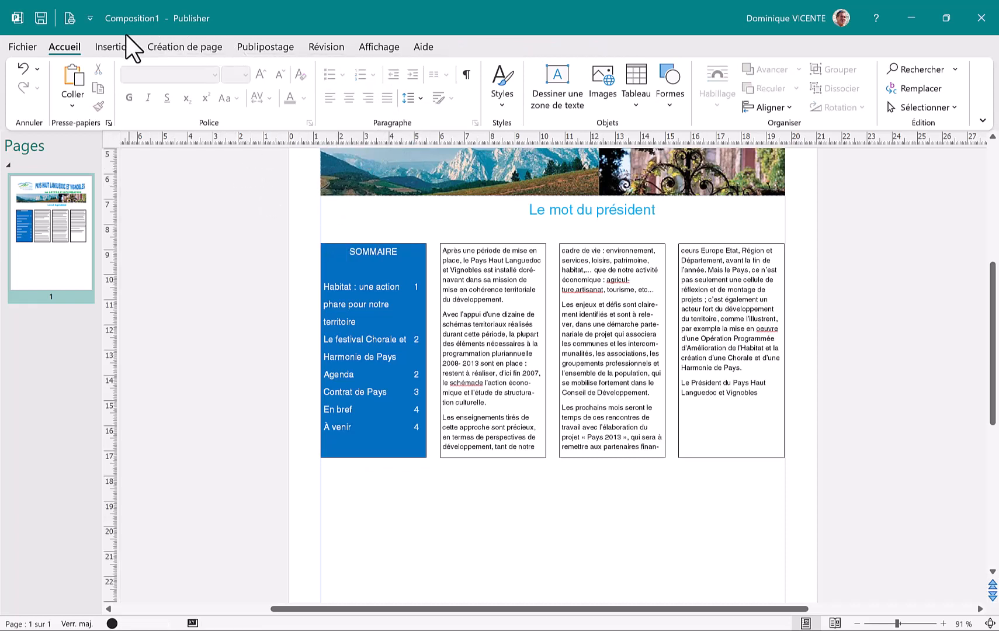
# Draw a horizontal line about 4.22 cm long across the blue box, just below the SOMMAIRE title
pyautogui.click(113, 47)
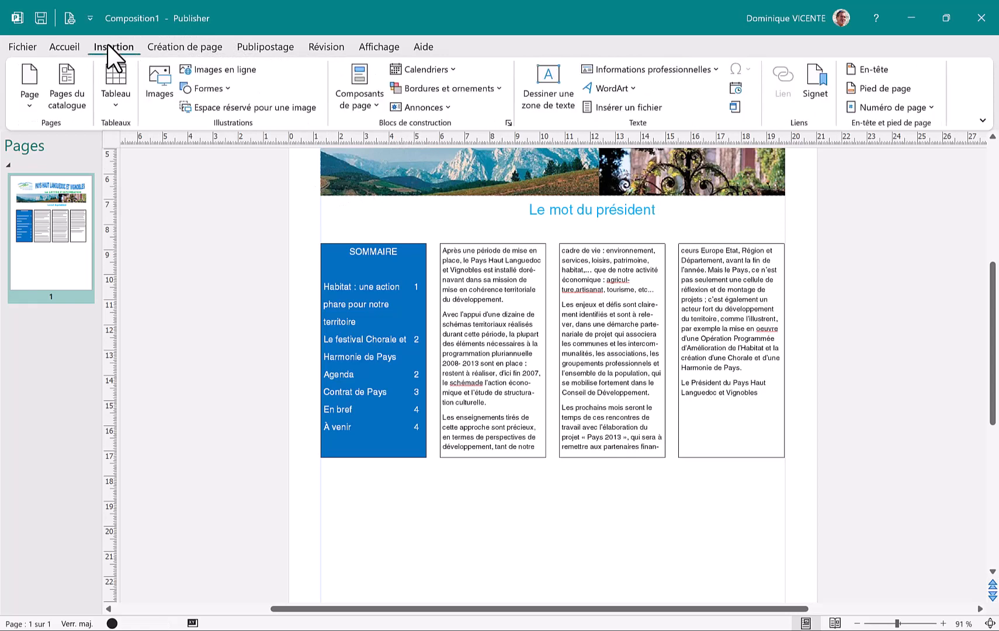
pyautogui.click(199, 87)
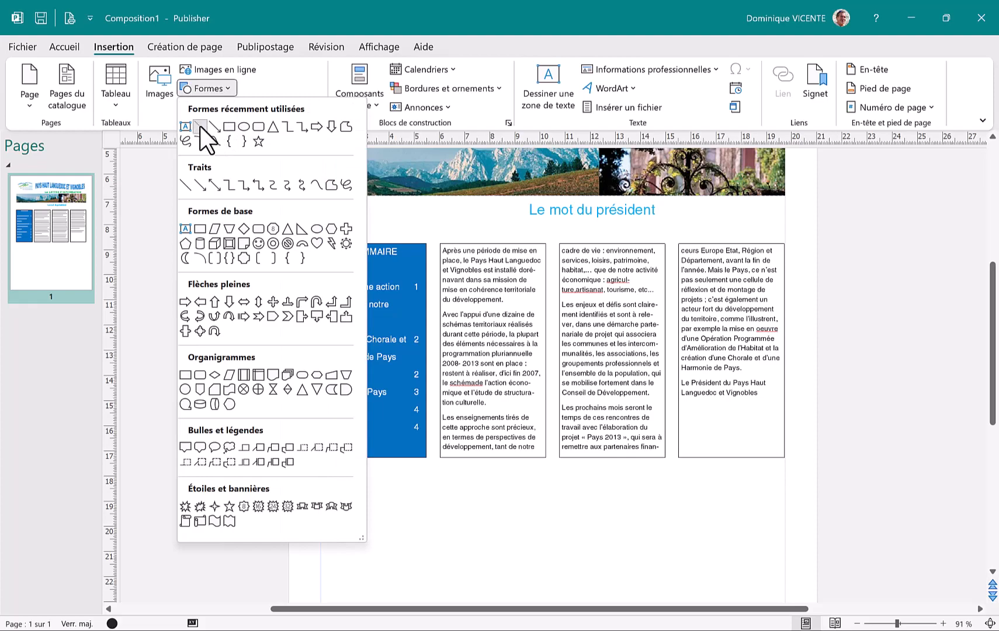
pyautogui.click(199, 126)
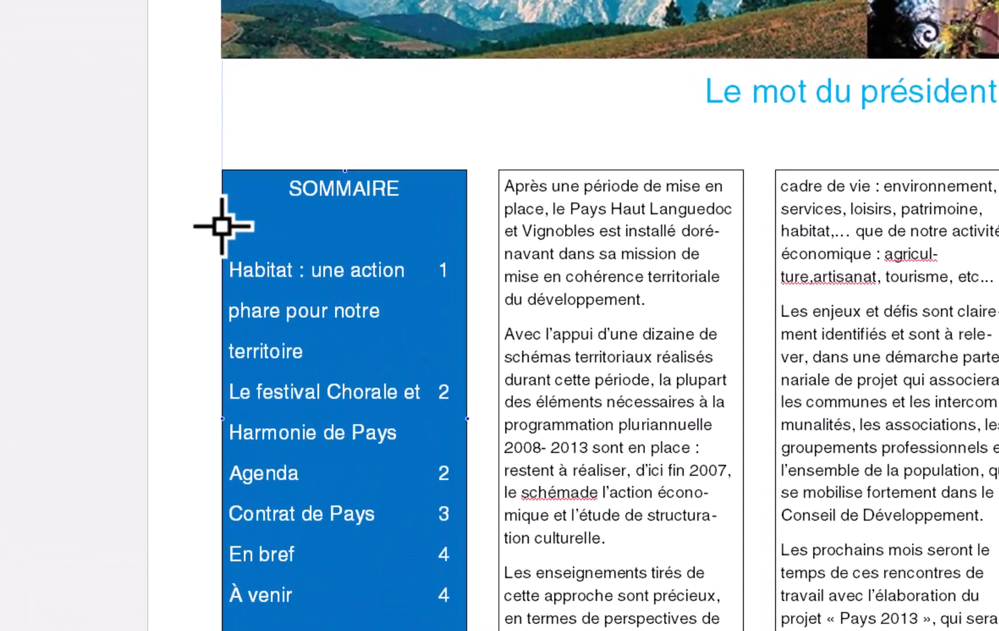
pyautogui.moveTo(222, 226)
pyautogui.mouseDown()
pyautogui.moveTo(469, 222)
pyautogui.moveTo(459, 240)
pyautogui.moveTo(401, 230)
pyautogui.moveTo(436, 240)
pyautogui.moveTo(462, 234)
pyautogui.moveTo(460, 245)
pyautogui.moveTo(465, 224)
pyautogui.mouseUp()
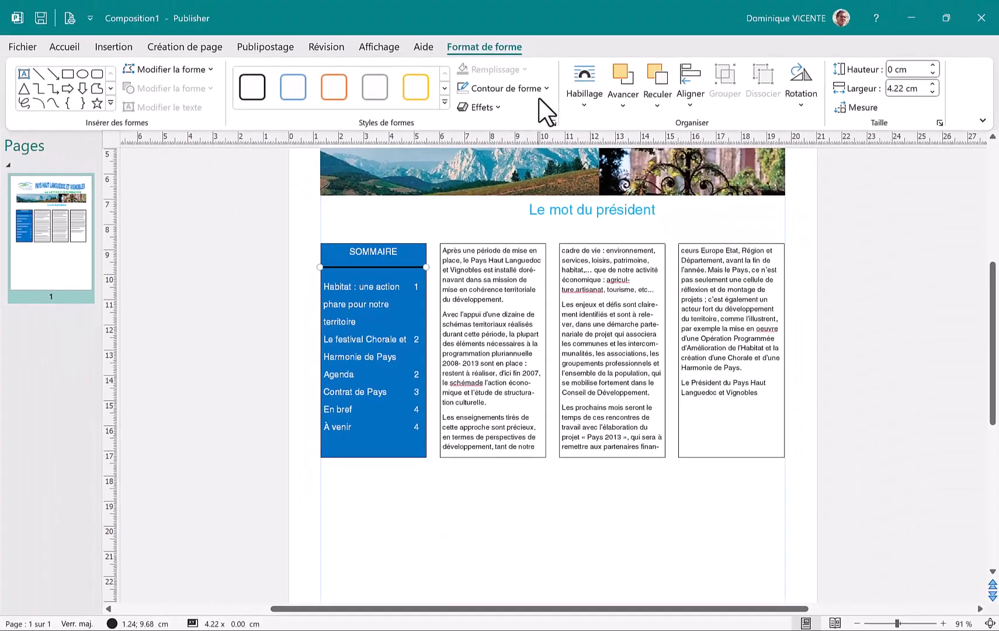
# Set the outline colour of the line under the SOMMAIRE title to white
pyautogui.click(547, 88)
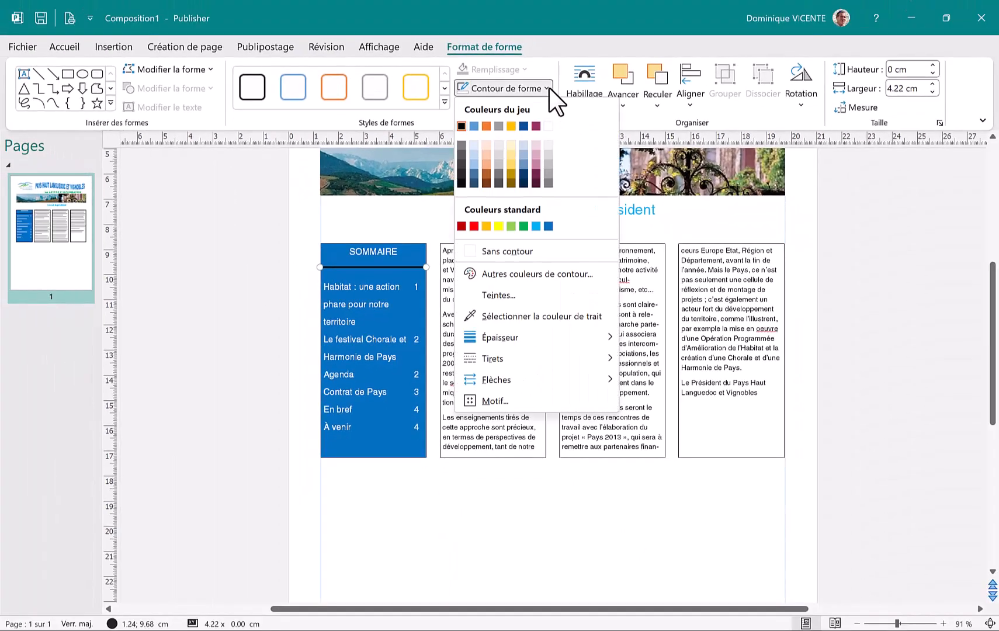
pyautogui.click(548, 126)
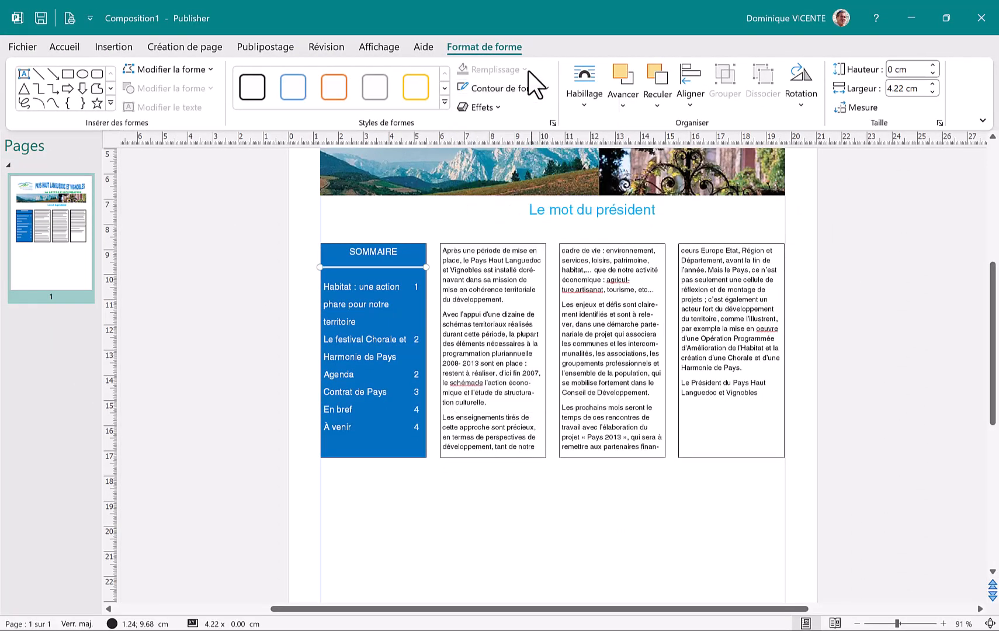
pyautogui.click(547, 88)
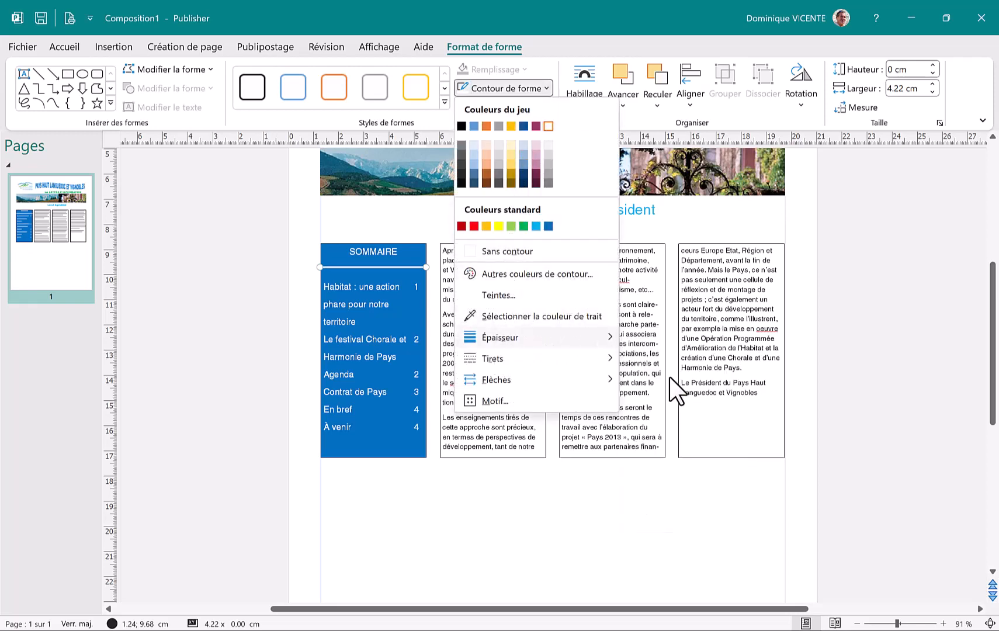
pyautogui.press('Escape')
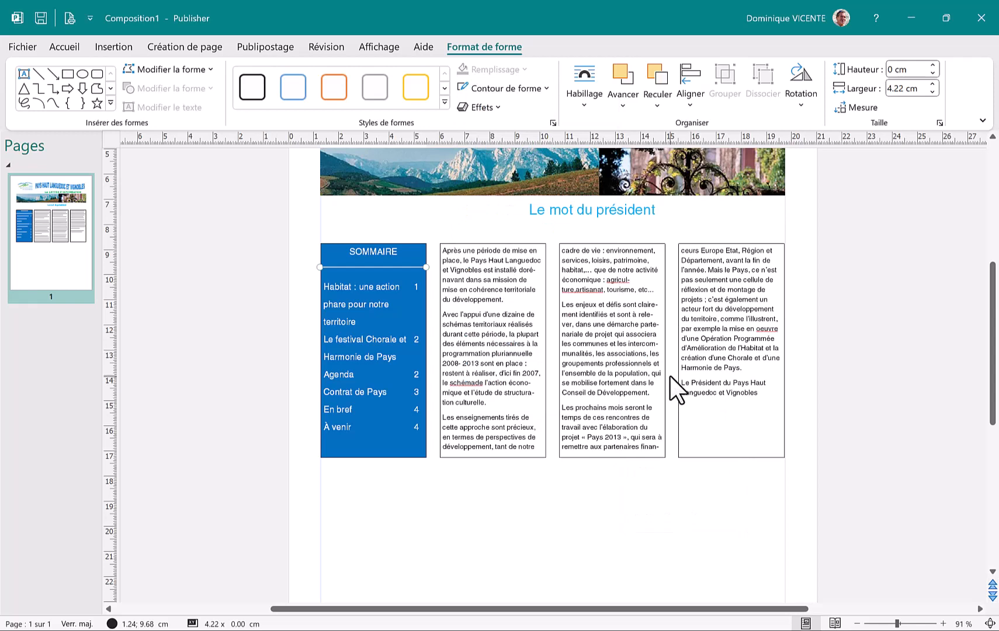
pyautogui.click(527, 510)
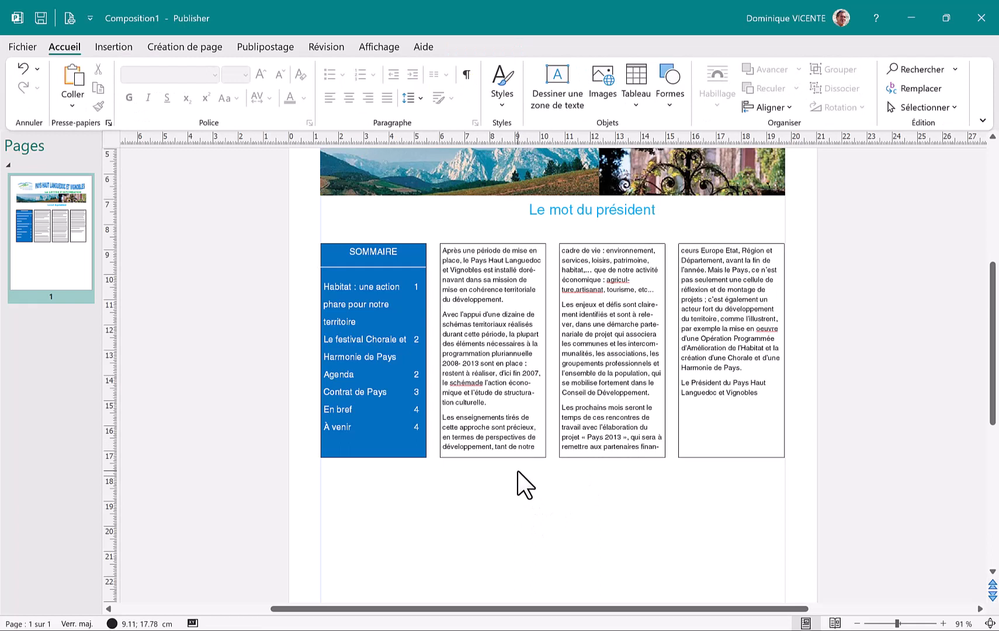
# Move the three article text boxes together down by about 0.6 cm, making room for a heading above them
pyautogui.moveTo(802, 494); pyautogui.dragTo(430, 233)
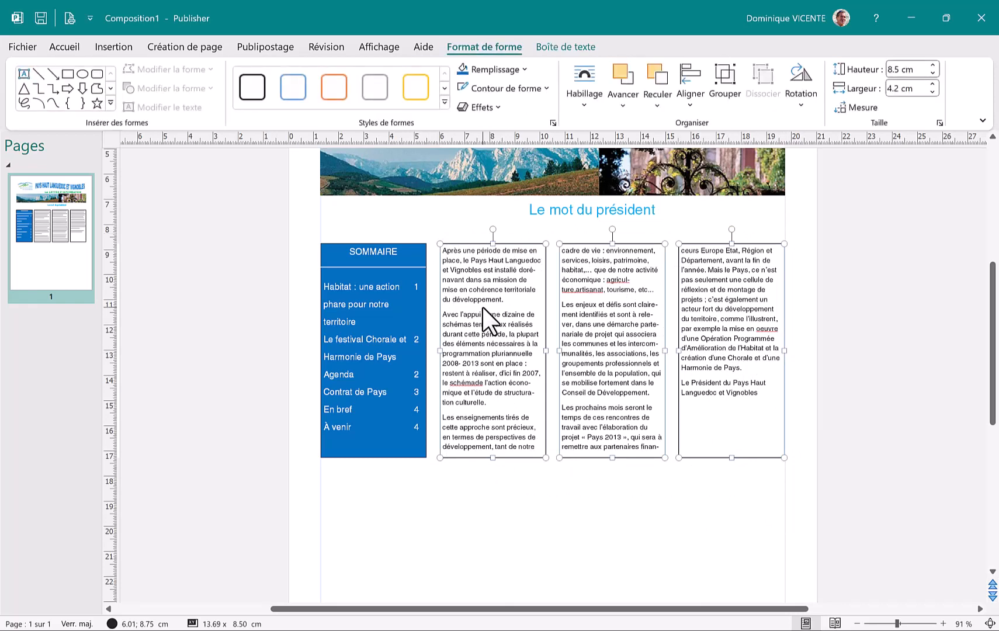
pyautogui.press('Down')
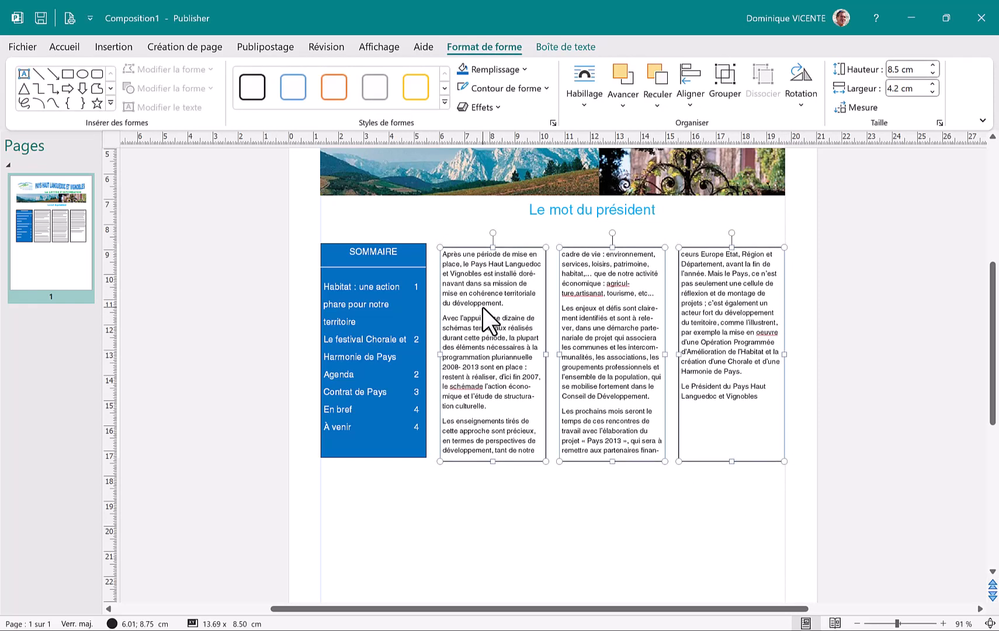
pyautogui.press('Down')
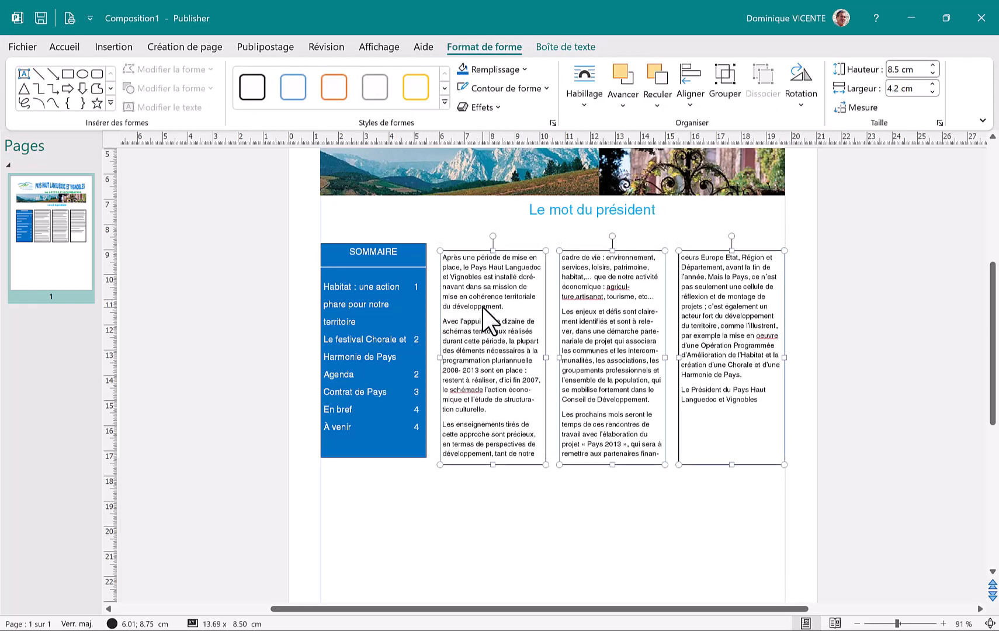
pyautogui.press('Down')
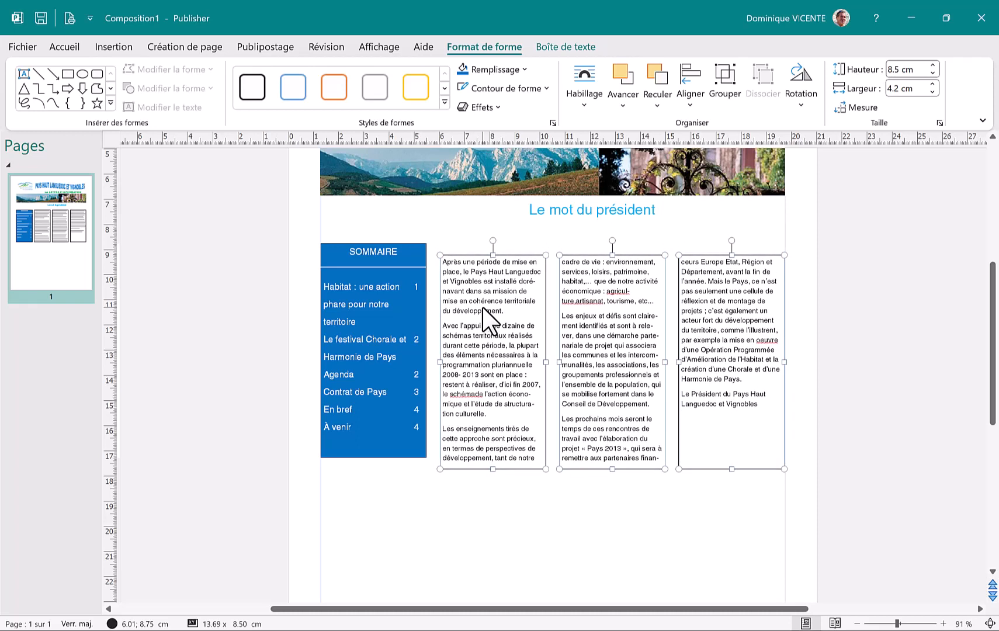
pyautogui.press('Down')
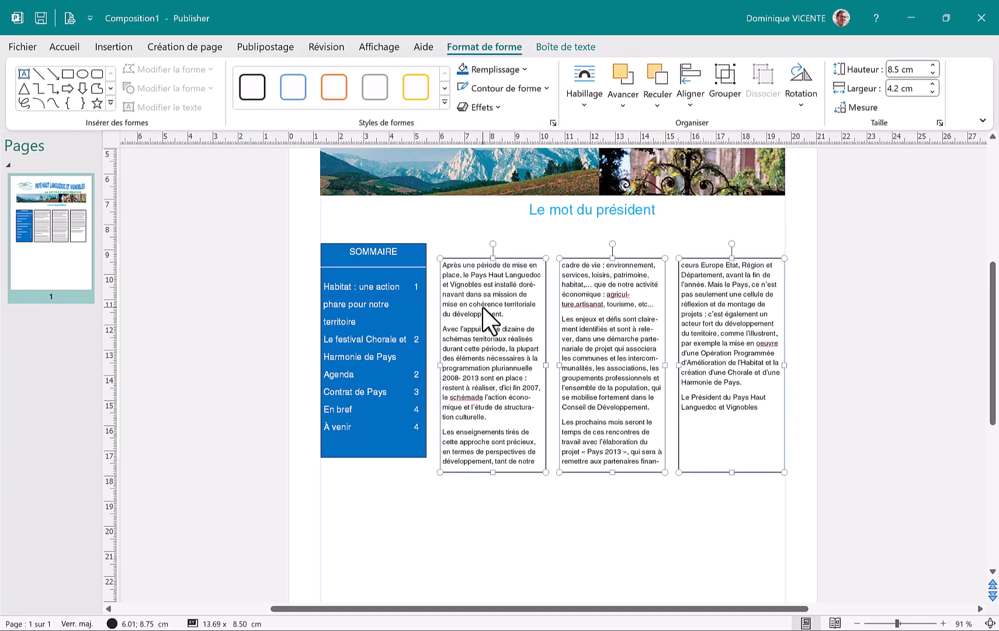
# Move the "Le mot du président" heading directly above the first article column, aligned with its left edge
pyautogui.click(551, 211)
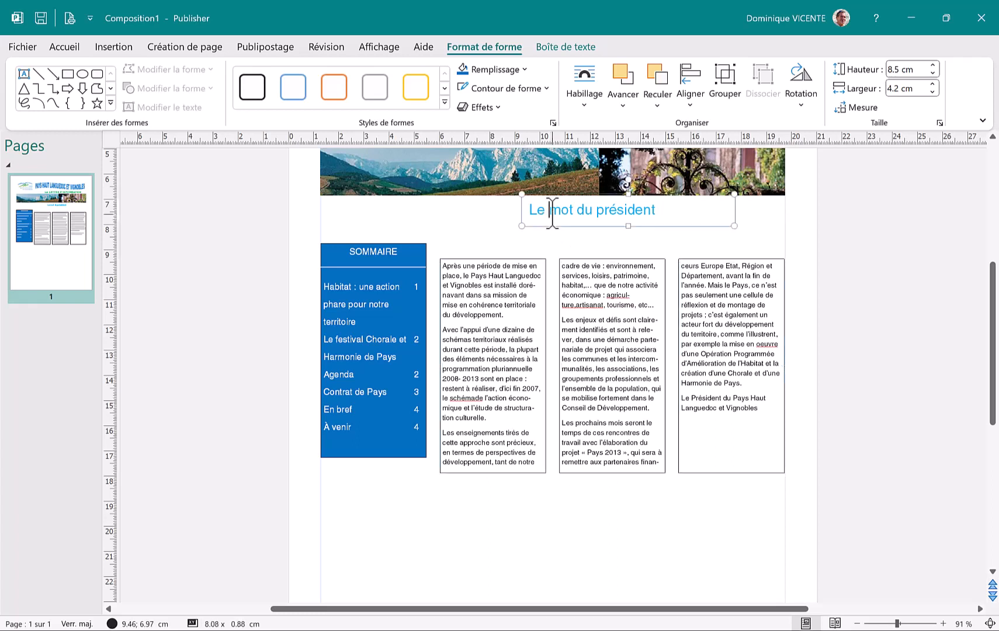
pyautogui.moveTo(557, 225); pyautogui.dragTo(468, 260)
pyautogui.click(514, 497)
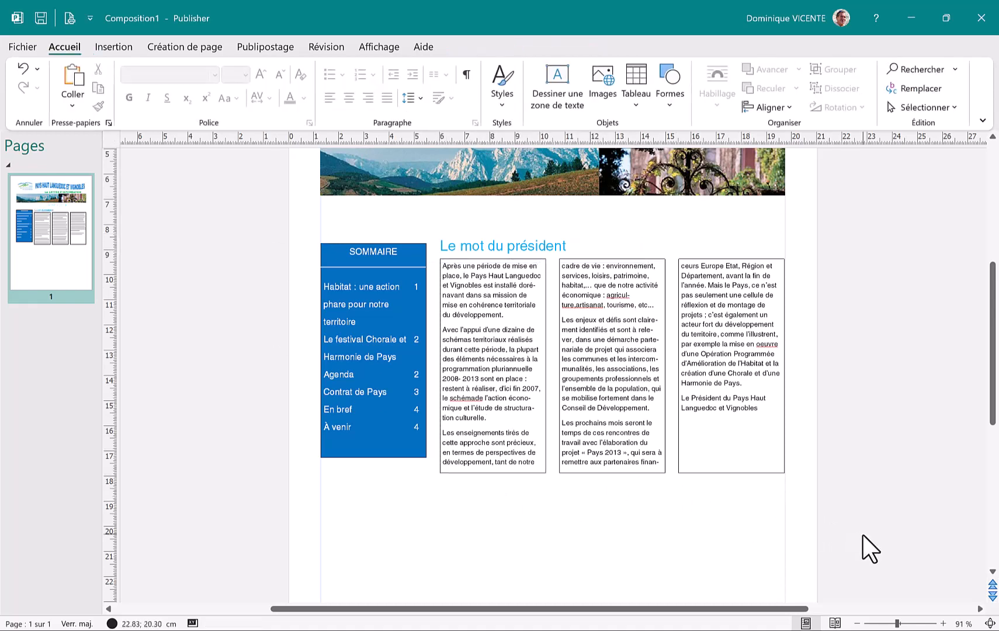
# Move the SOMMAIRE box with its line, the heading and the three article columns together up by about 0.35 cm
pyautogui.moveTo(862, 534); pyautogui.dragTo(264, 225)
pyautogui.hotkey('alt', 'Up')
pyautogui.hotkey('alt', 'Up')
pyautogui.hotkey('alt', 'Up')
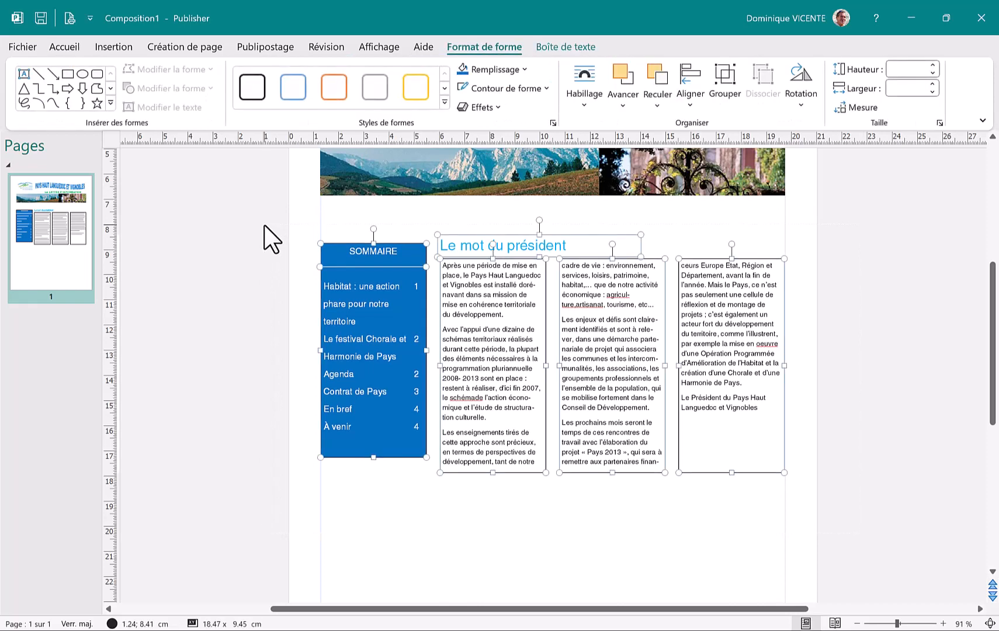
pyautogui.hotkey('alt', 'Up')
pyautogui.hotkey('alt', 'Up')
pyautogui.hotkey('alt', 'Up')
pyautogui.hotkey('alt', 'Up')
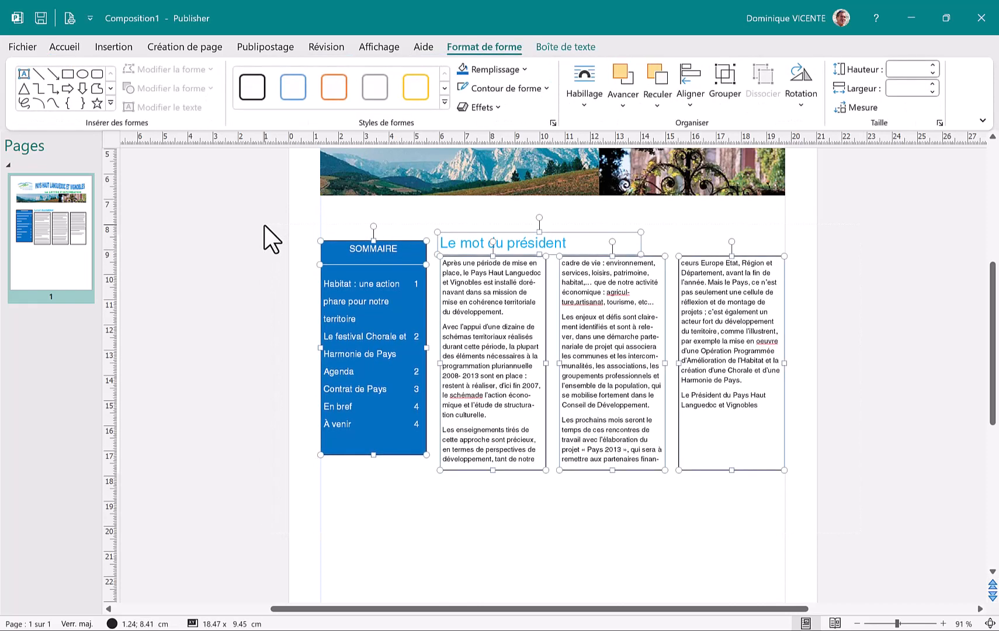
pyautogui.hotkey('alt', 'Up')
pyautogui.hotkey('alt', 'Up')
pyautogui.hotkey('alt', 'Up')
pyautogui.hotkey('alt', 'Up')
pyautogui.hotkey('alt', 'Up')
pyautogui.hotkey('alt', 'Up')
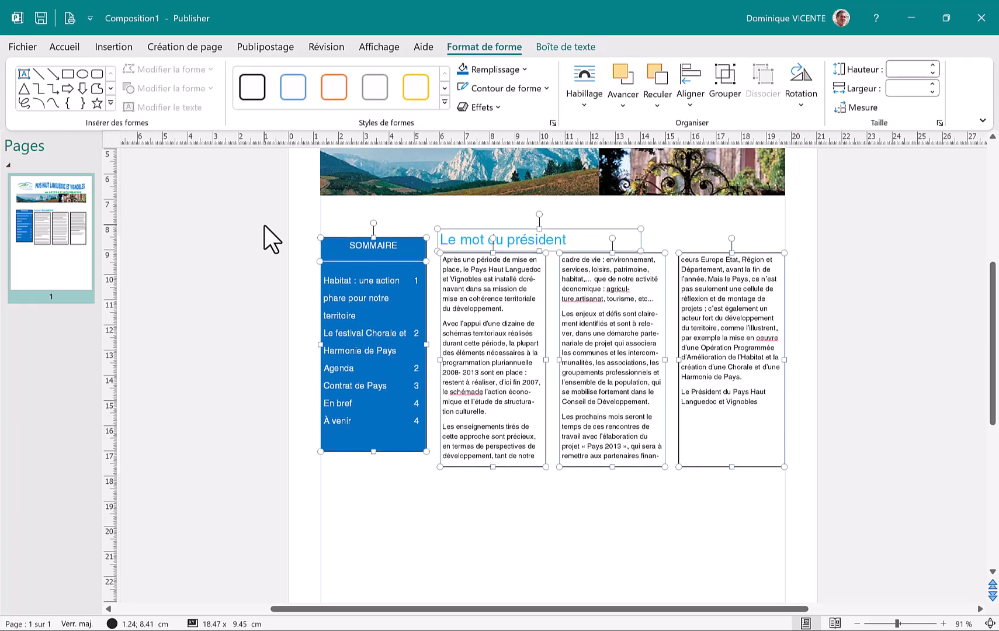
pyautogui.hotkey('alt', 'Up')
pyautogui.hotkey('alt', 'Up')
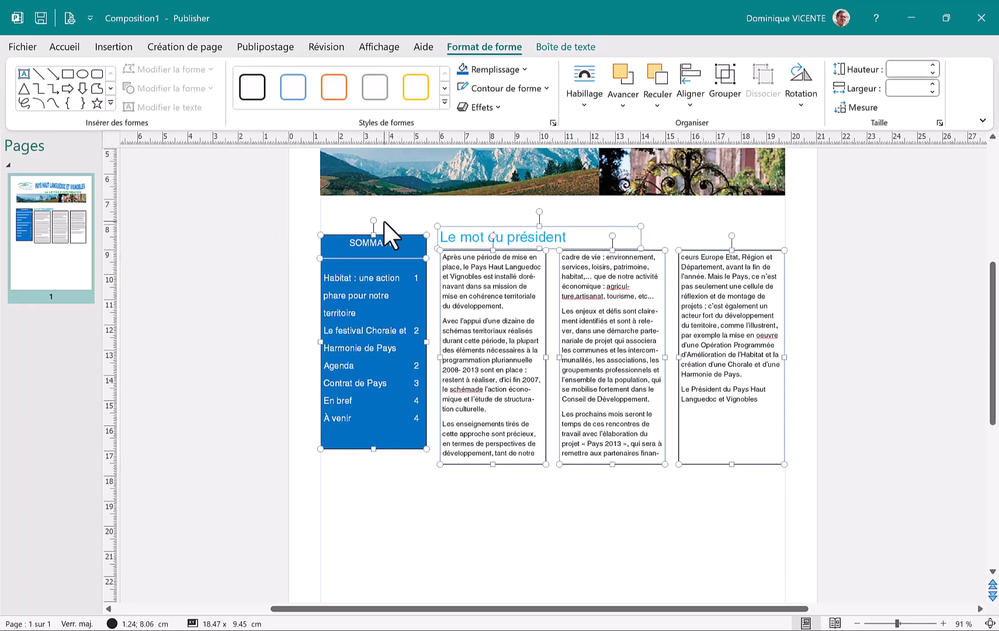
# Apply a custom drop cap two lines high to the first letter of the article's opening paragraph, "Après une période"
pyautogui.click(455, 261)
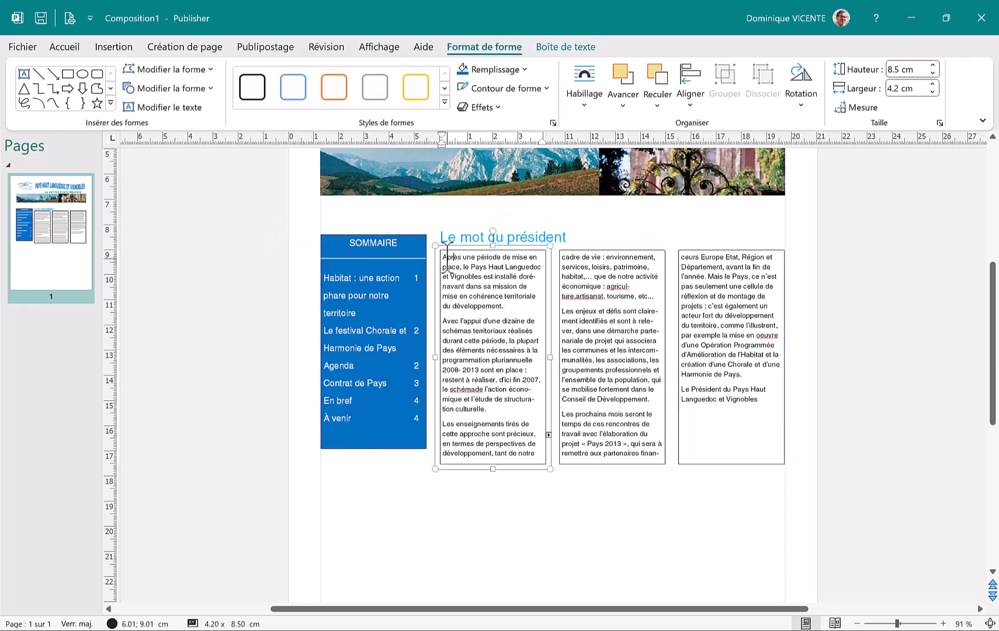
pyautogui.click(543, 47)
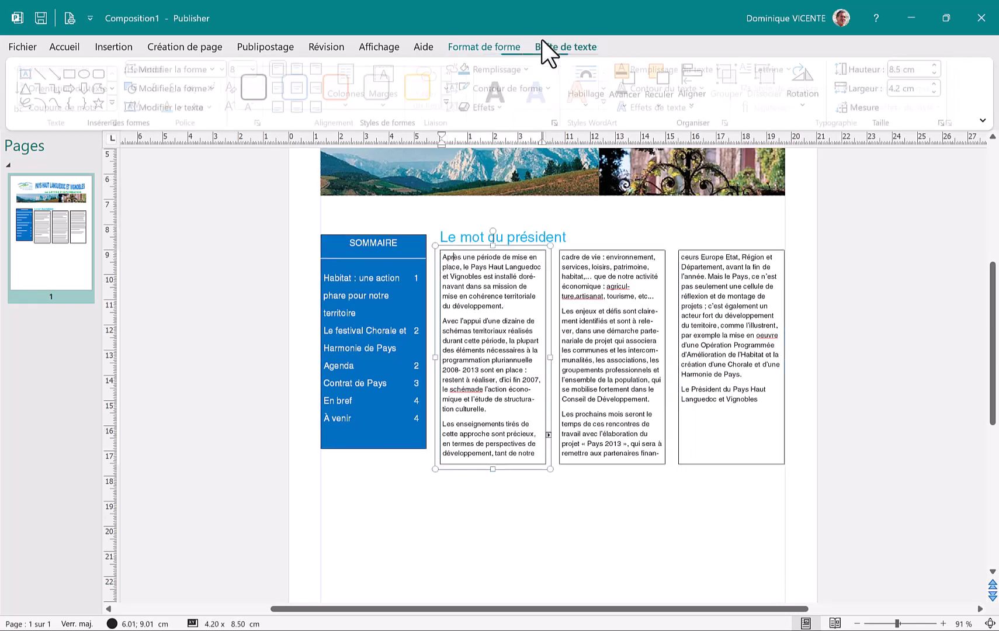
pyautogui.click(769, 70)
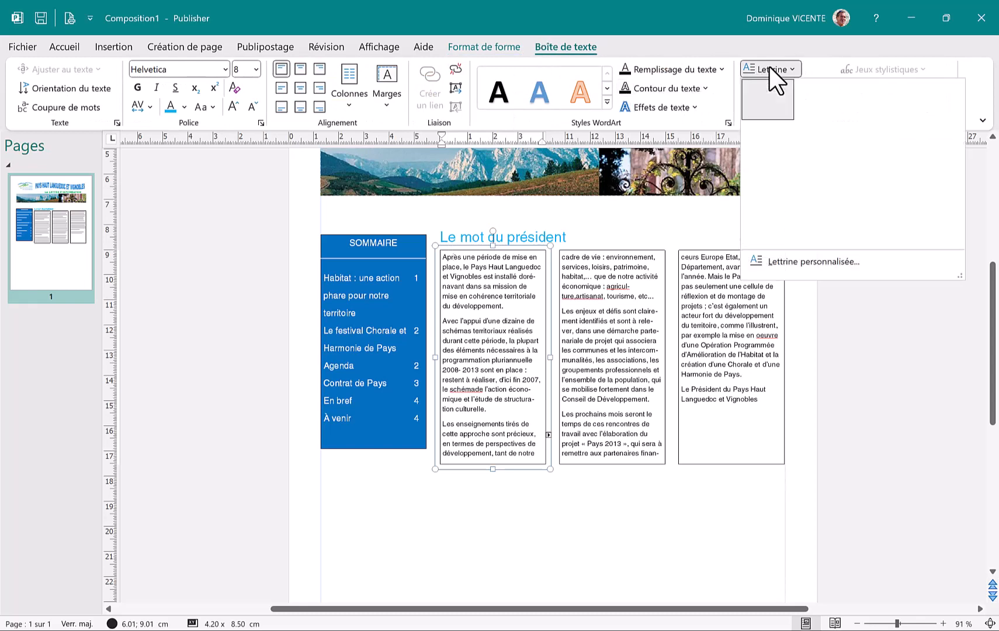
pyautogui.click(802, 261)
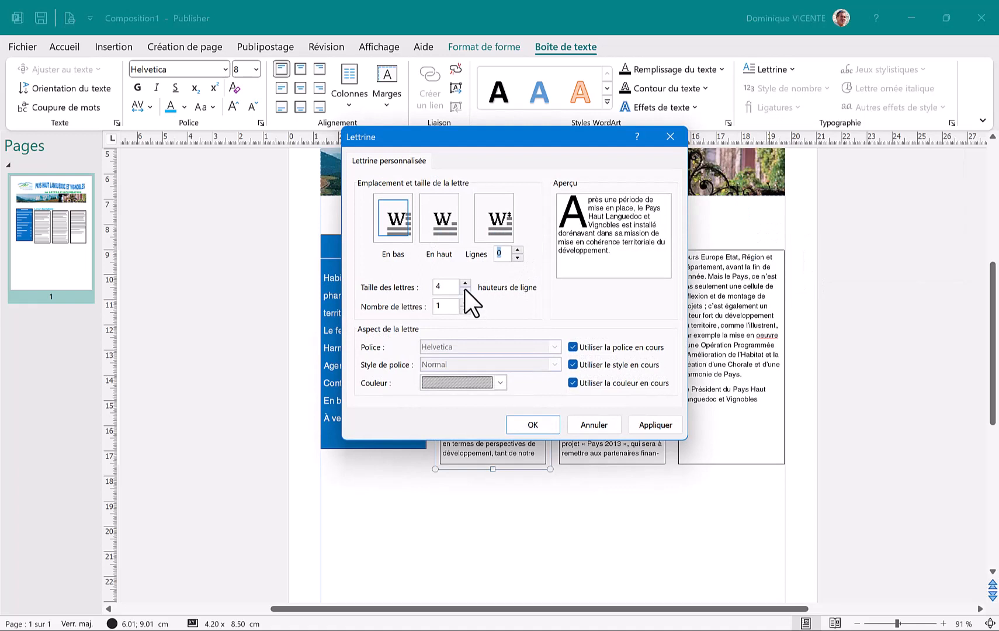
pyautogui.click(465, 290)
pyautogui.click(465, 291)
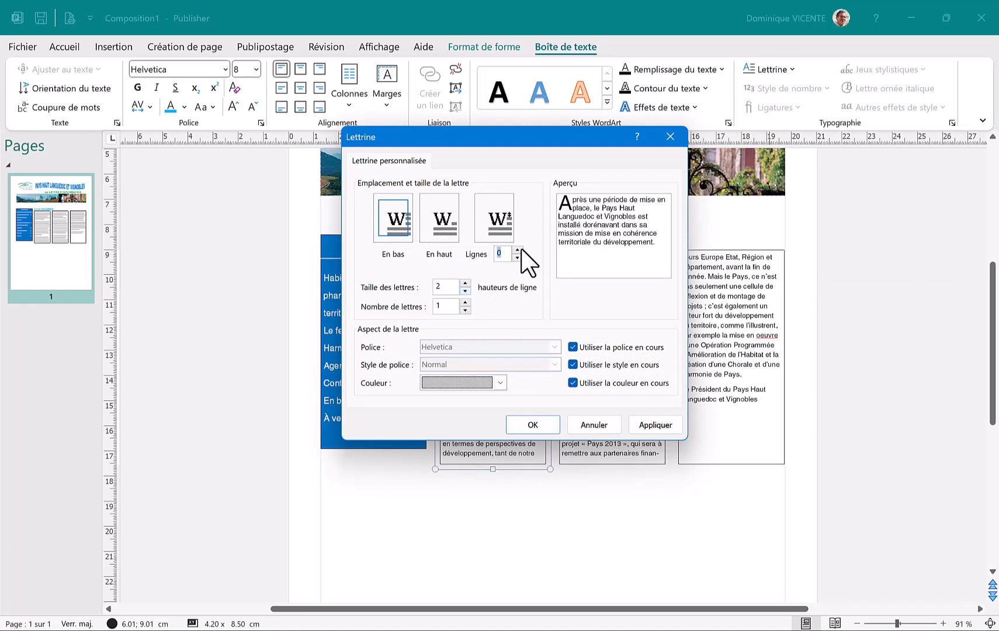
pyautogui.click(531, 426)
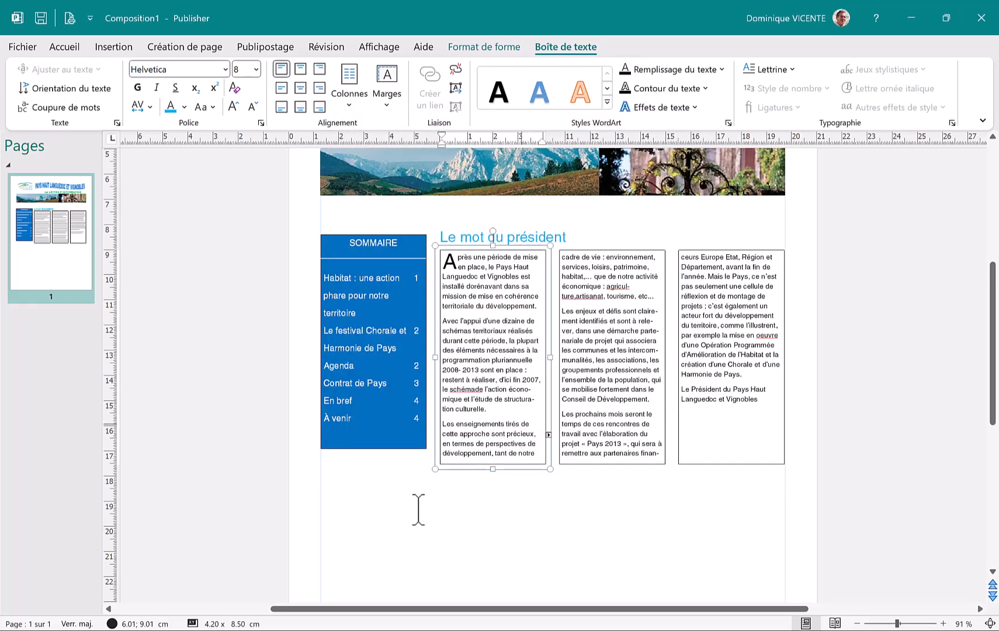
pyautogui.click(413, 533)
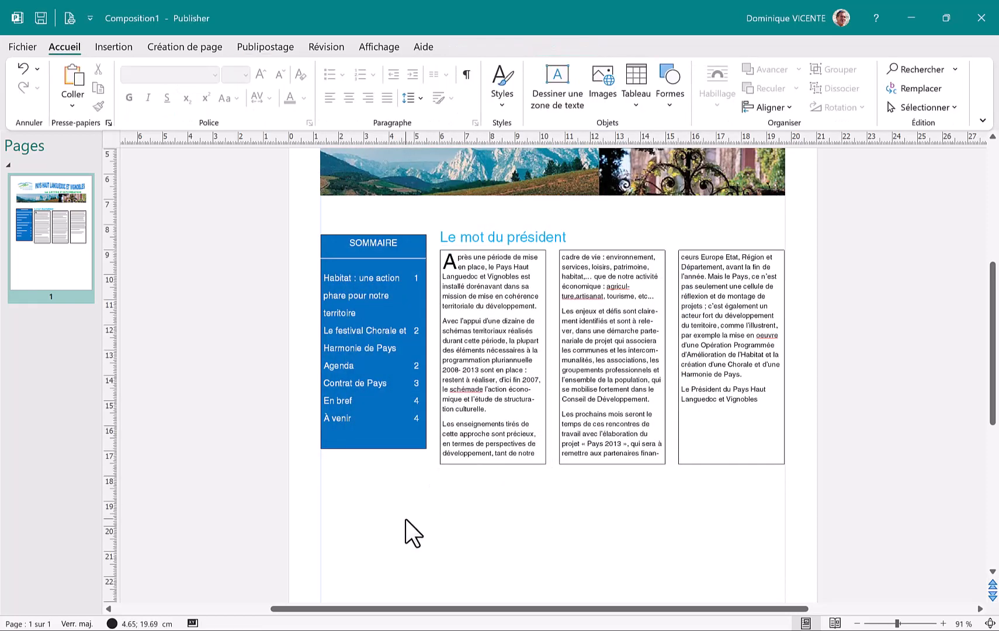